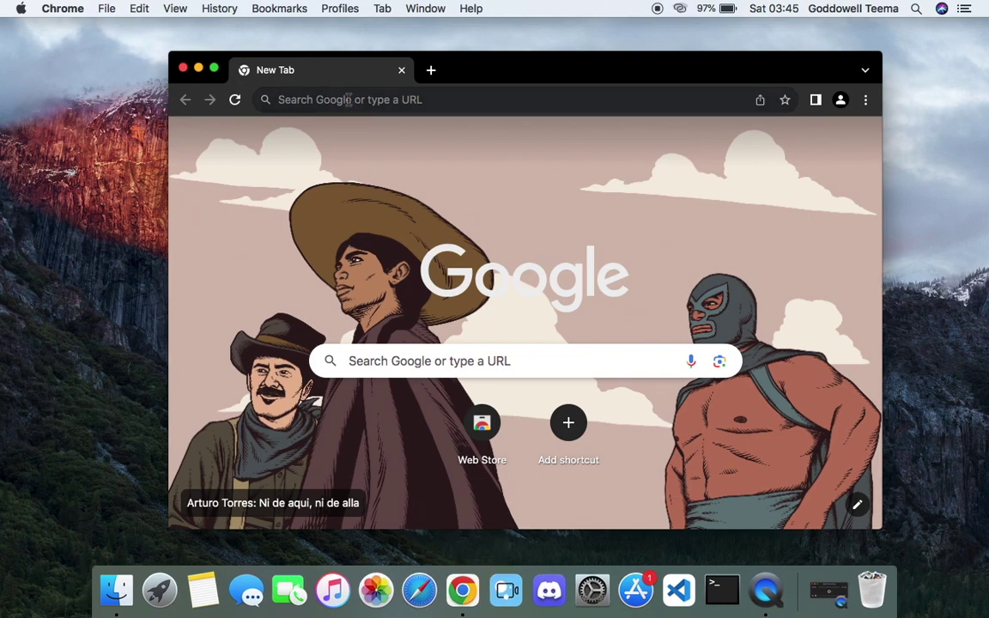
- Search Google for 'virtualbox' and switch Chrome to full screen
left_click(348, 100)
type("virt")
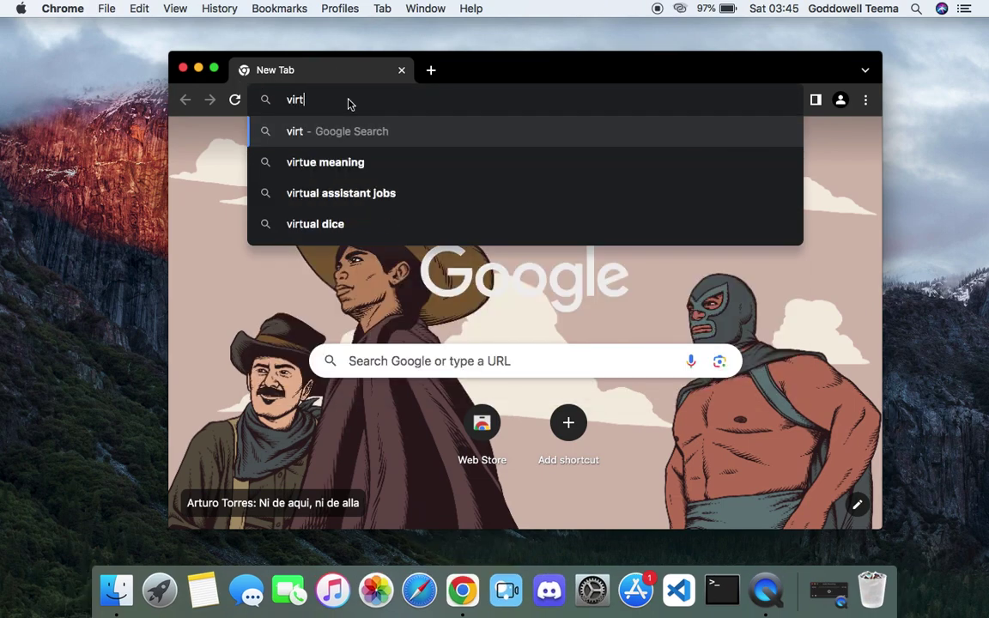
type("ualbox")
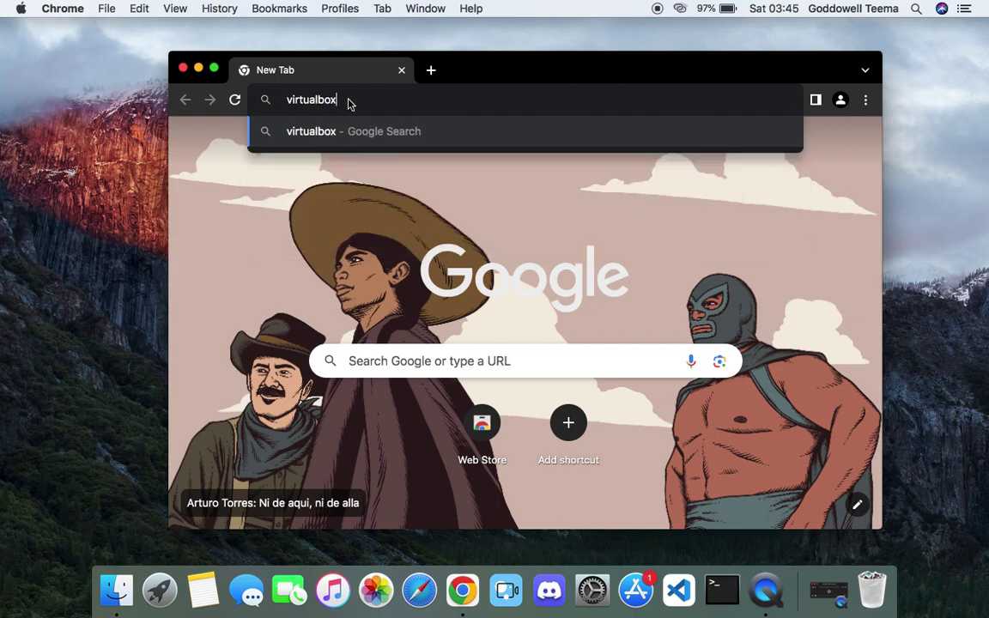
key("Return")
key("ctrl+super+f")
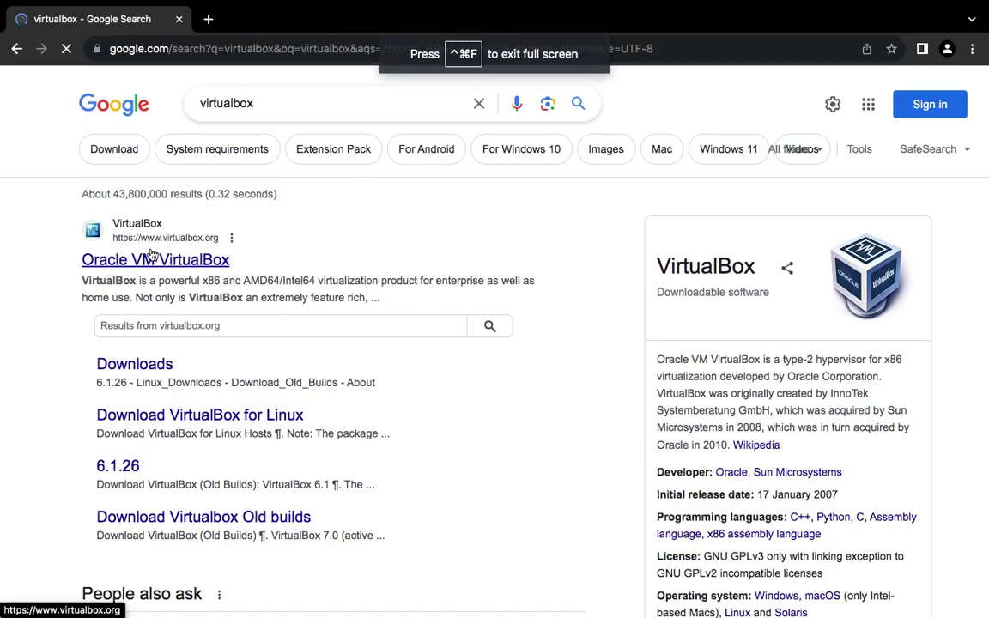
- Download the macOS / Intel hosts package from the virtualbox.org Downloads page
left_click(198, 262)
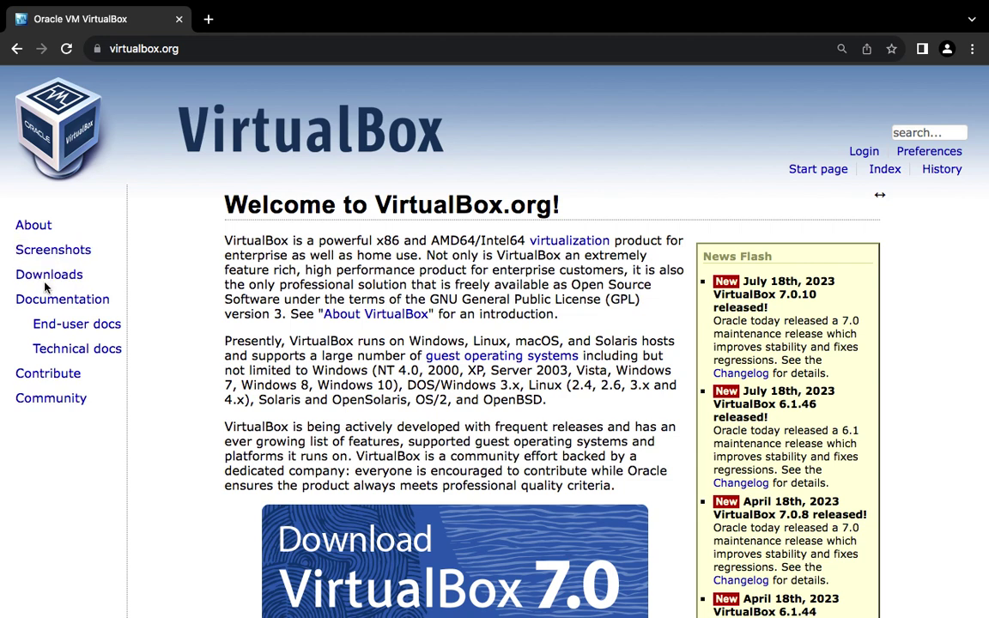
left_click(49, 277)
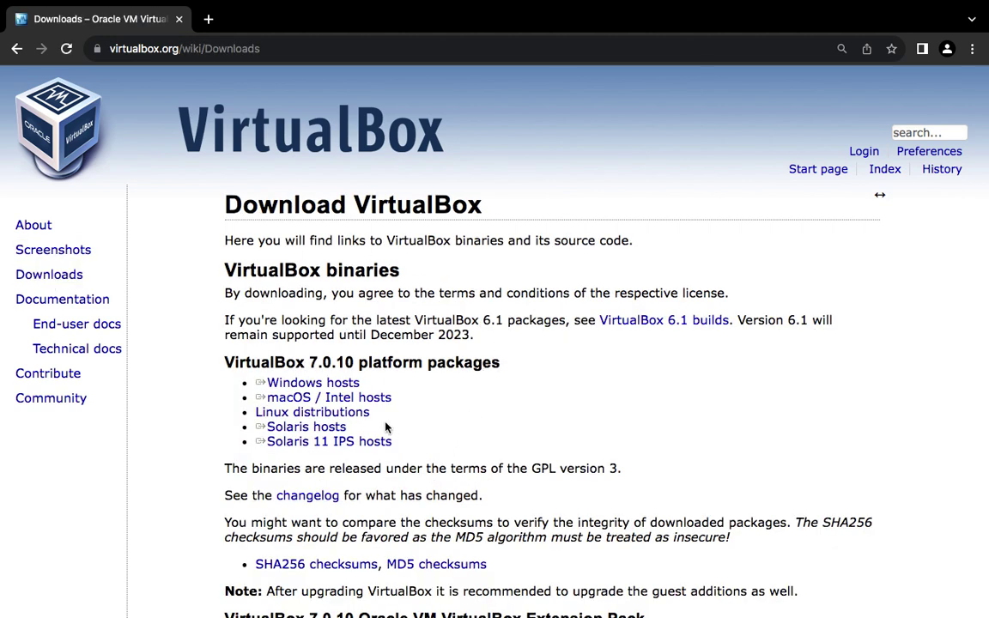
left_click(305, 397)
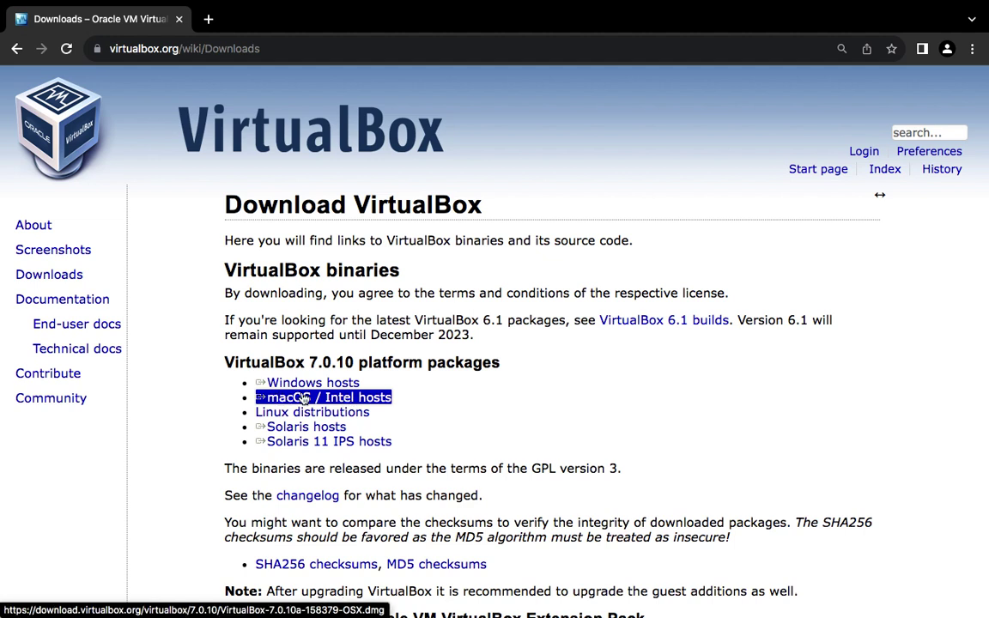
left_click(342, 400)
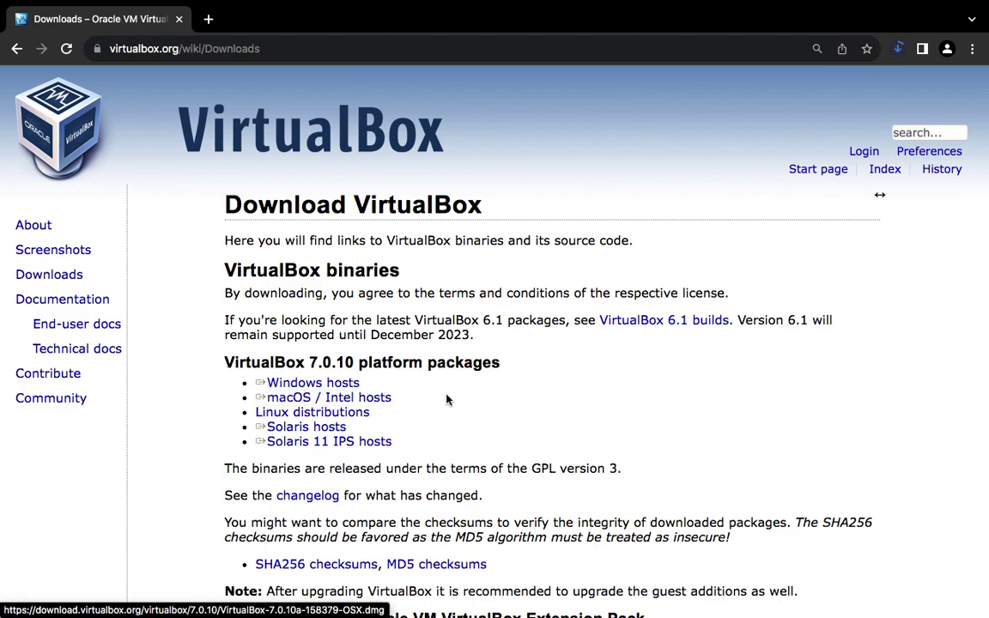
- Browse the downloads page and open the VirtualBox older builds page
scroll(446, 404, "down", 5)
scroll(446, 404, "down", 4)
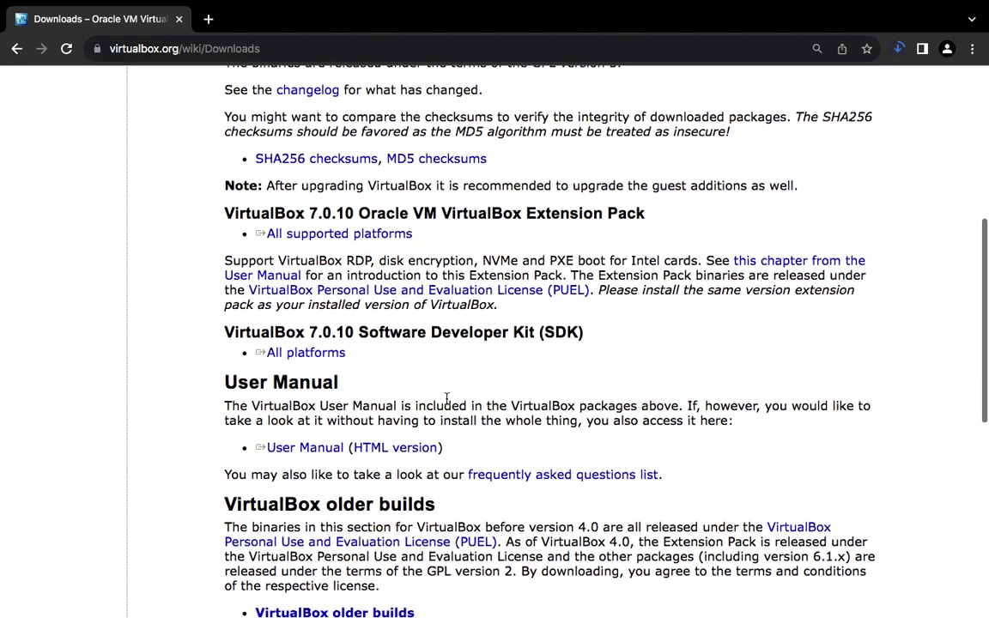
scroll(446, 399, "up", 2)
scroll(477, 429, "down", 7)
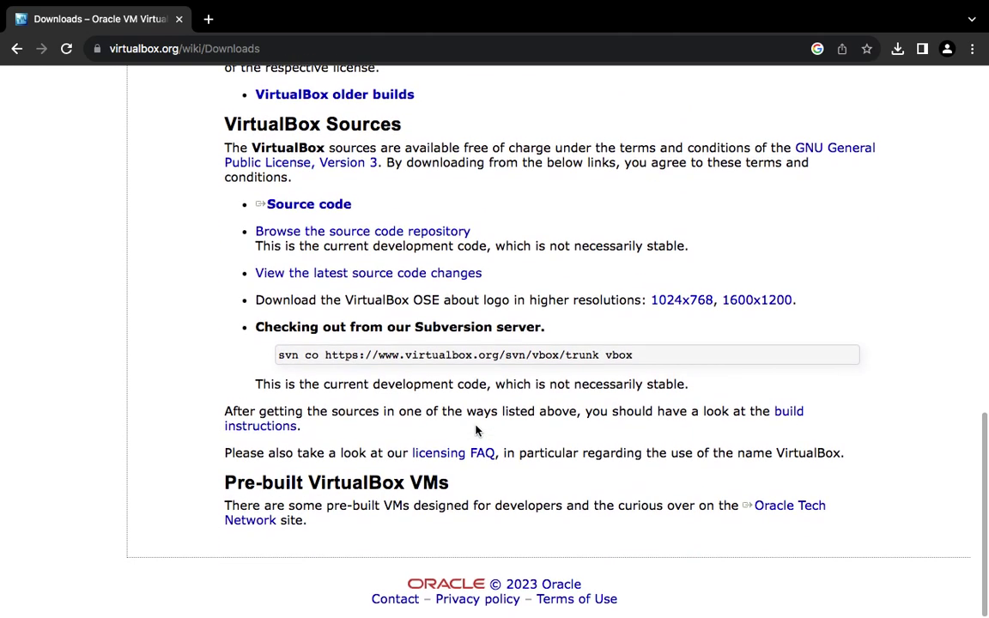
scroll(477, 429, "up", 3)
scroll(477, 427, "up", 2)
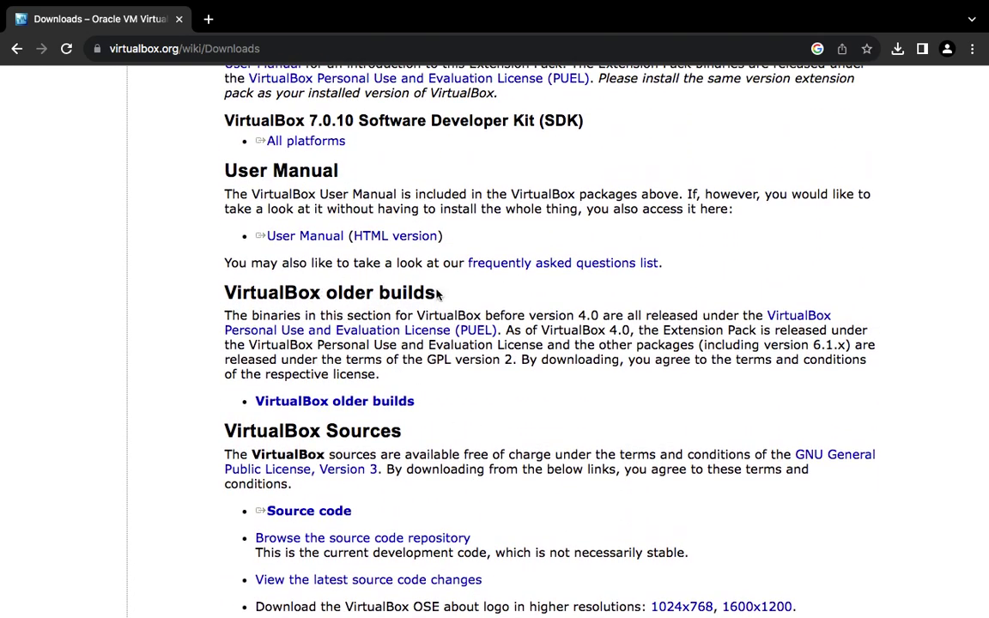
left_click(332, 405)
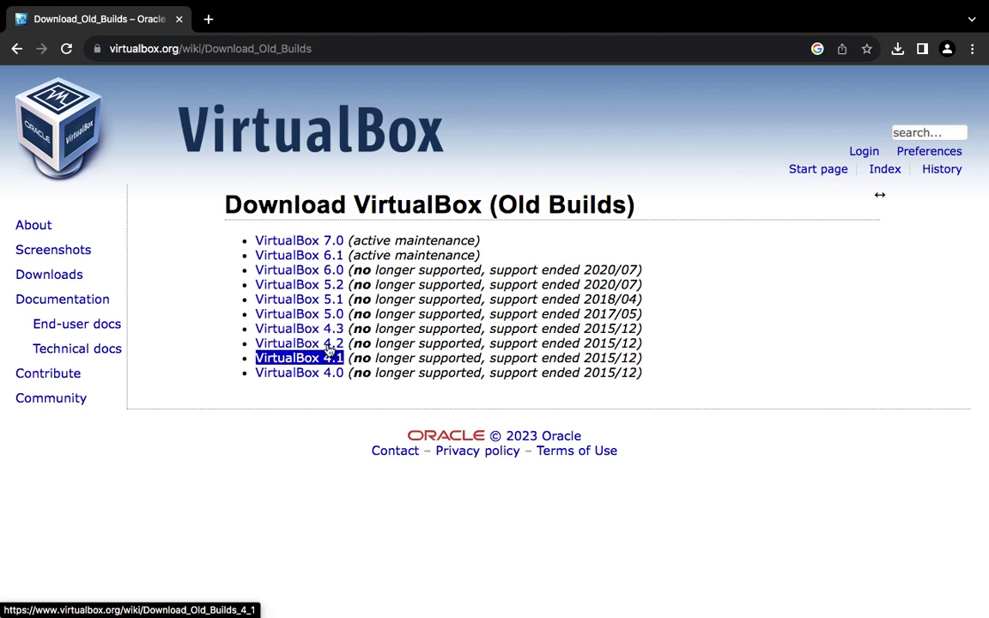
- View the VirtualBox 7.0 builds list, return to Downloads, and open a new blank tab
left_click(270, 245)
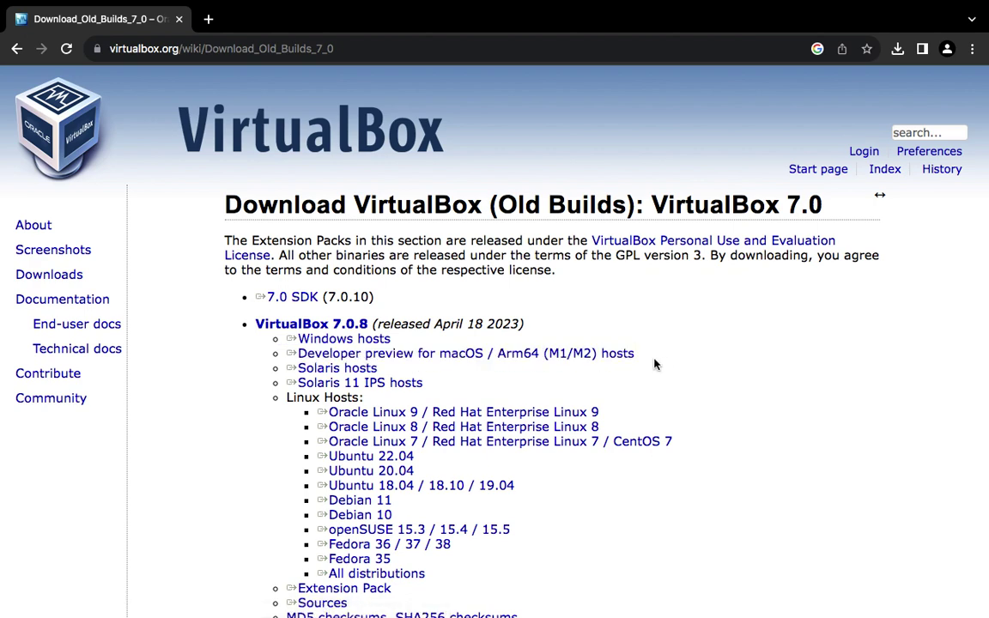
left_click(49, 274)
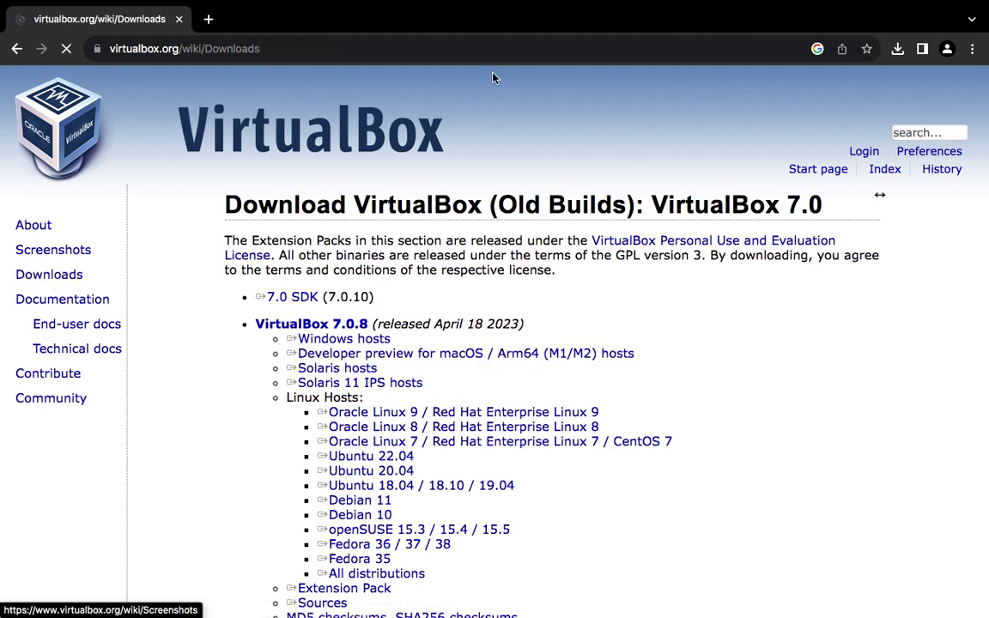
left_click(209, 19)
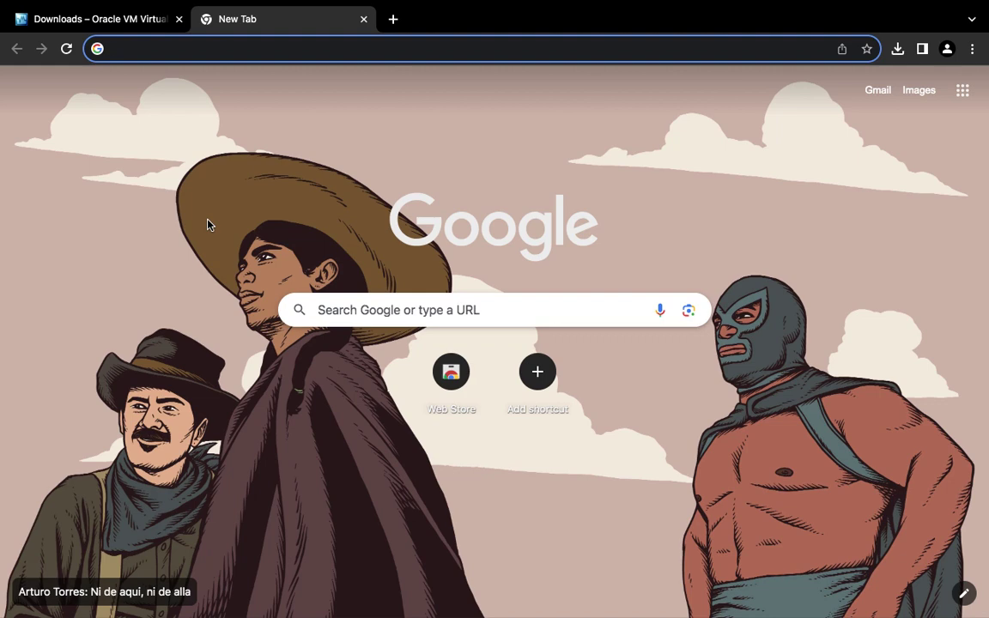
- Search 'kali li' and reach the Installer Images section of kali.org's download page
type("kali linu")
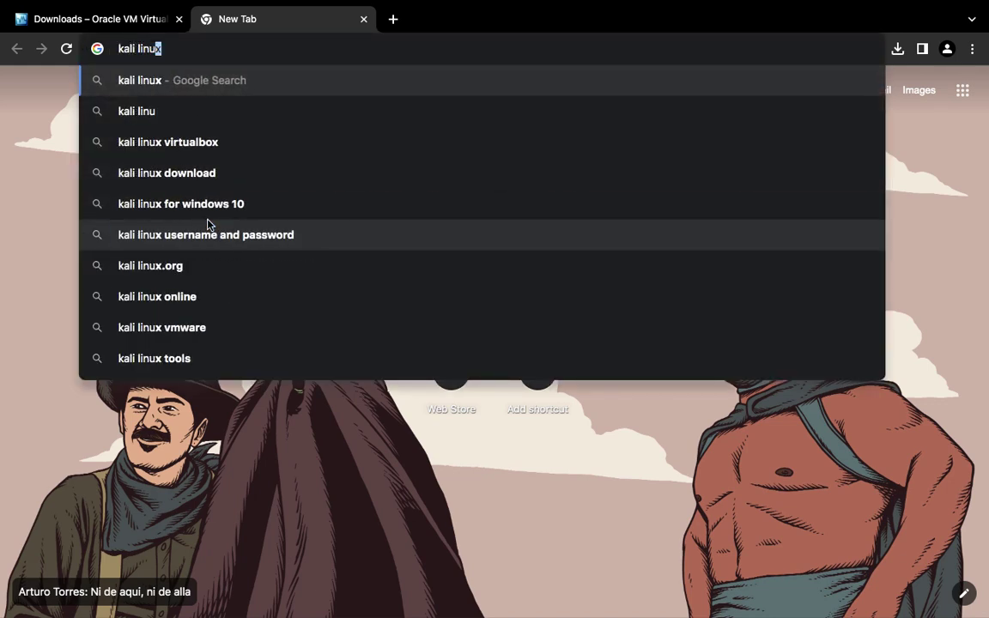
key("Return")
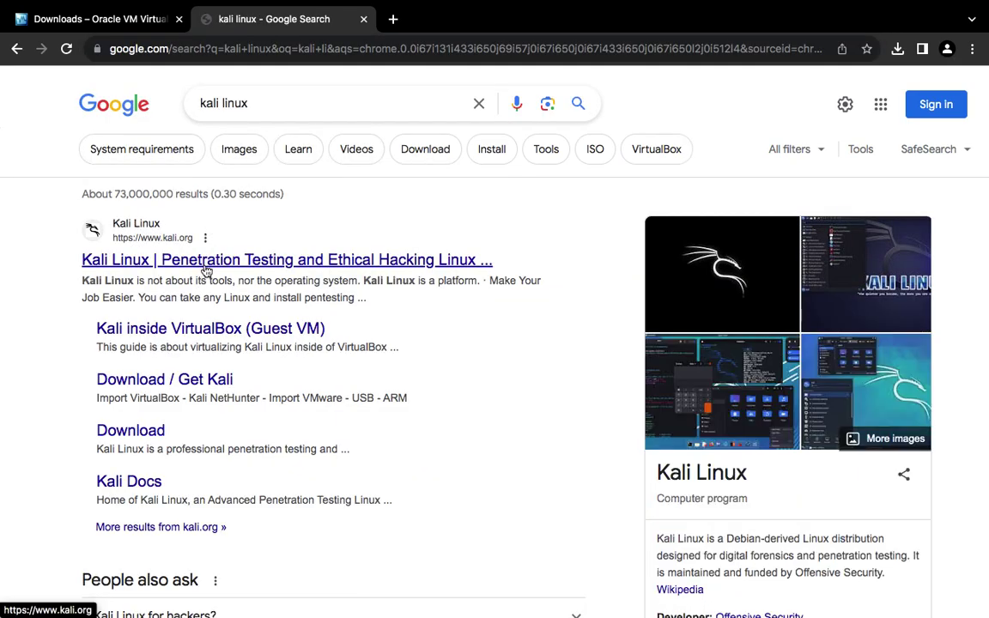
left_click(204, 265)
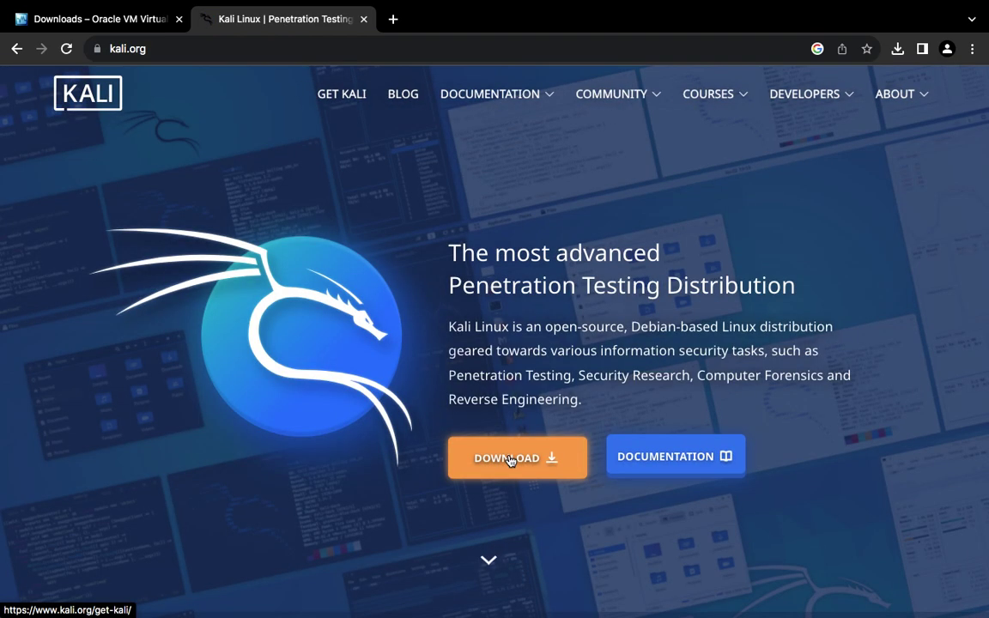
left_click(509, 460)
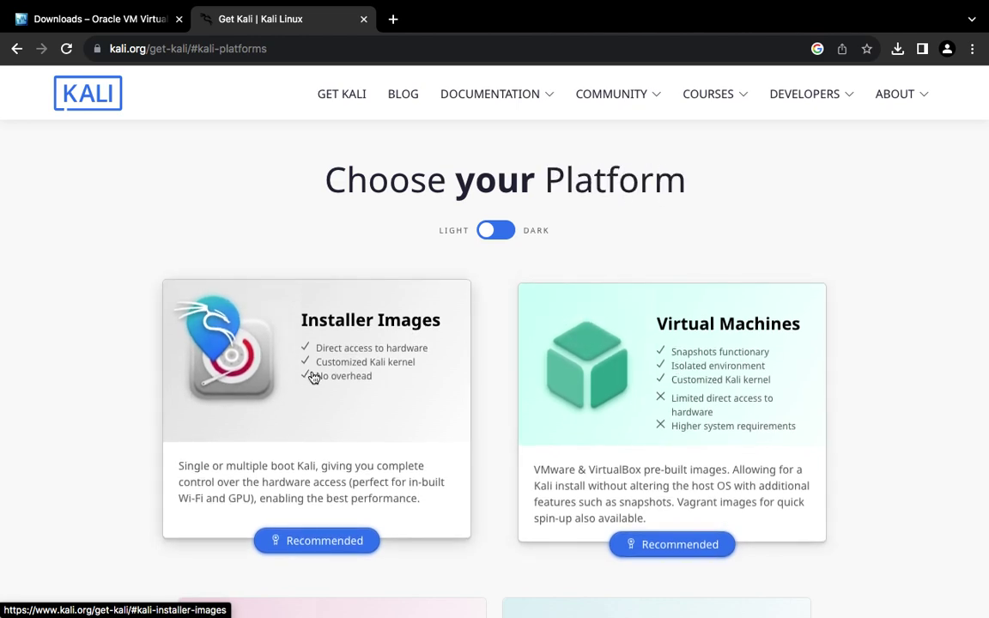
left_click(313, 377)
- Start downloading the 64-bit Kali Linux 2023.2 installer image
scroll(490, 354, "down", 5)
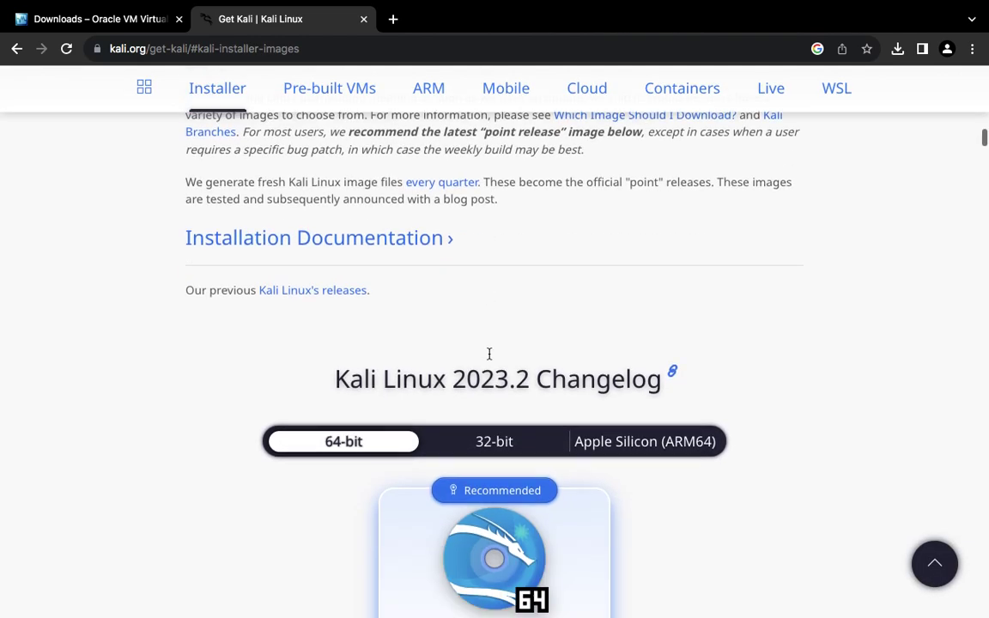
scroll(491, 359, "up", 1)
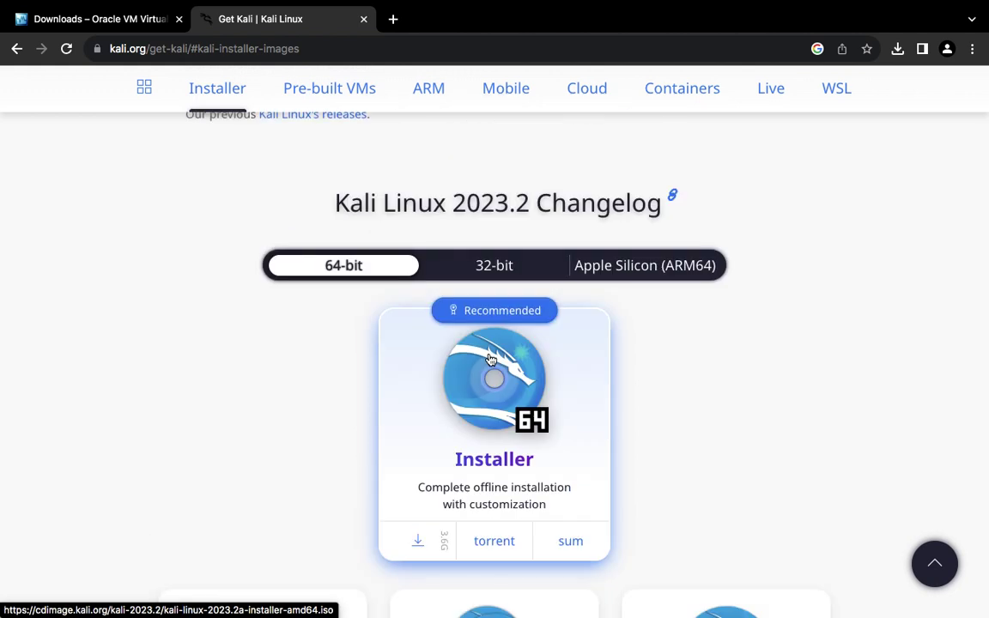
scroll(490, 359, "down", 2)
scroll(490, 359, "up", 1)
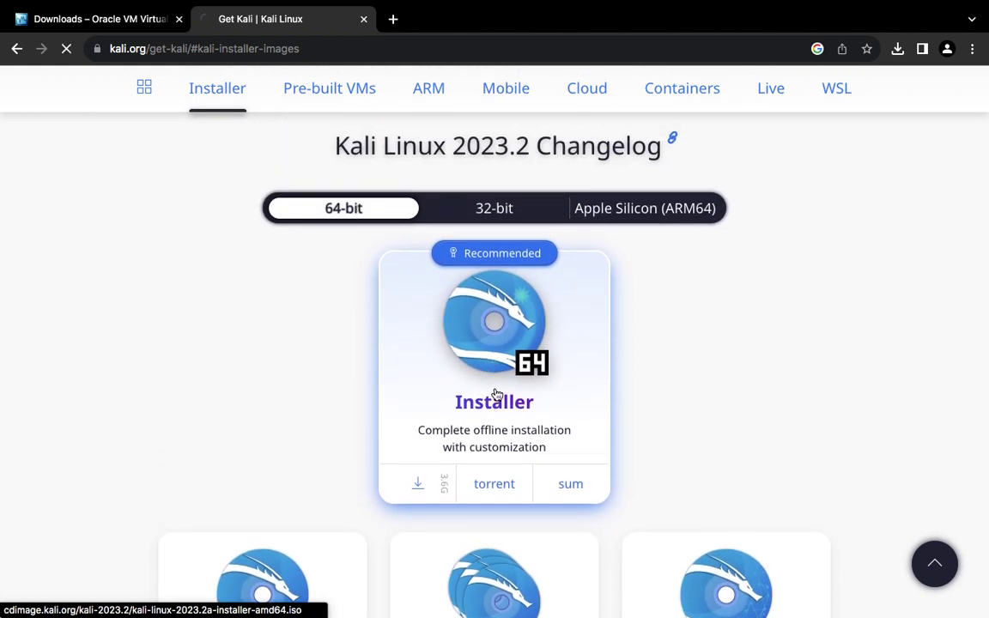
left_click(496, 395)
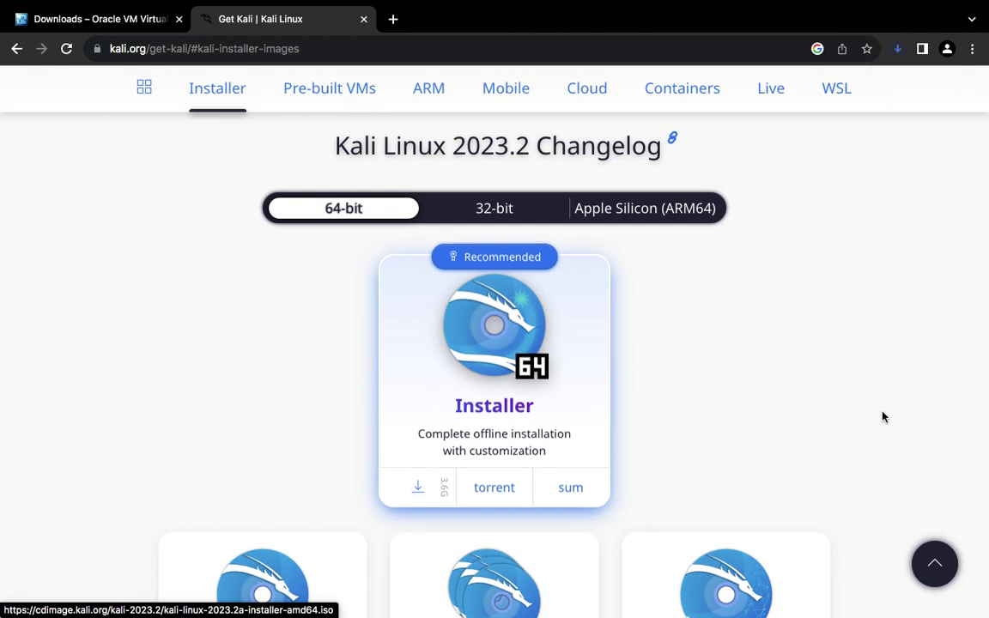
- Cancel the Kali installer ISO download and close the full-screen browser window
left_click(898, 49)
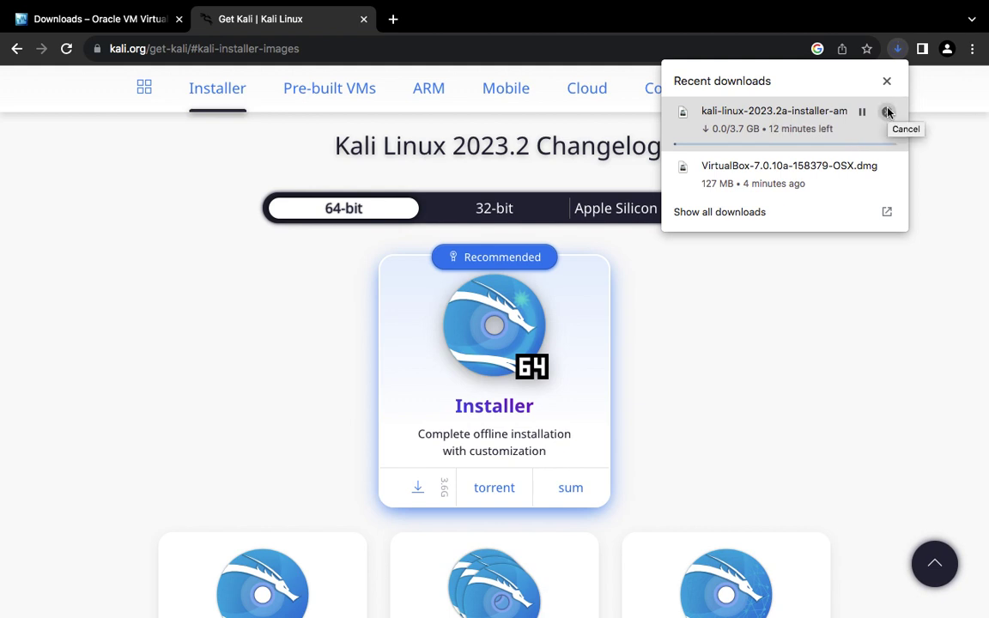
left_click(888, 113)
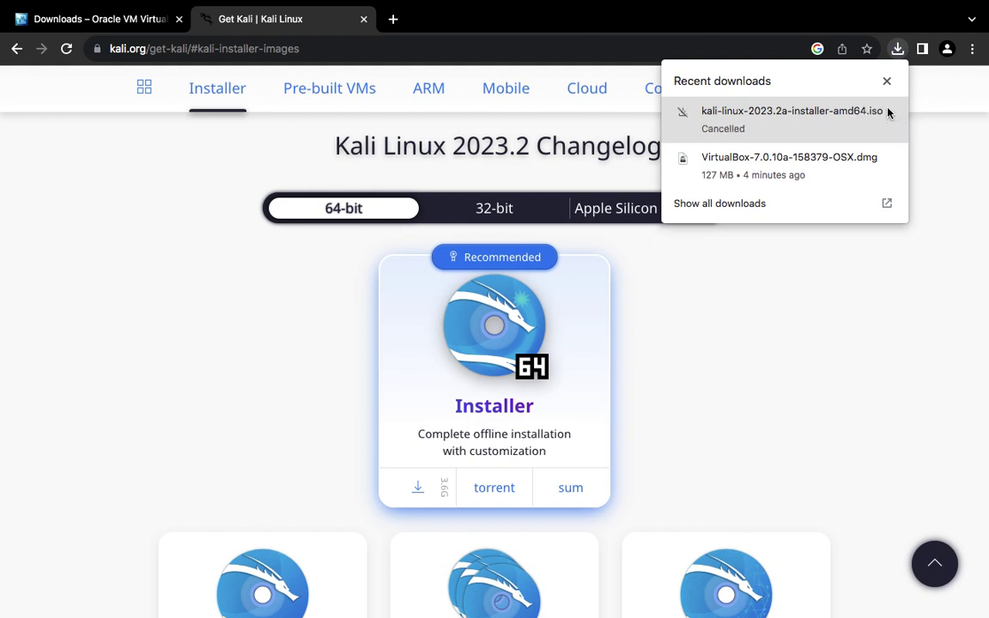
left_click(887, 83)
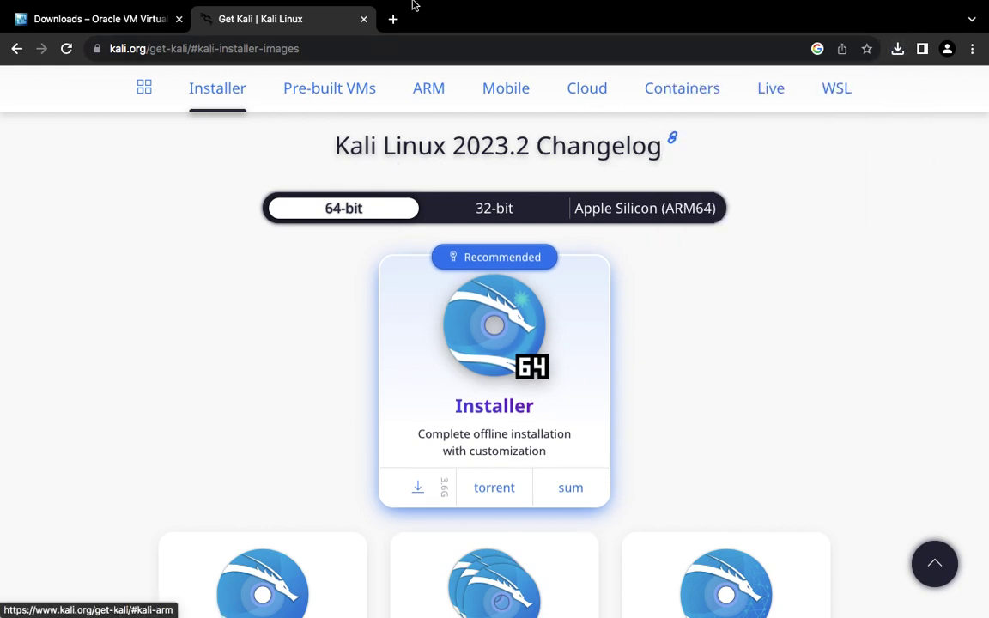
mouse_move(490, 5)
left_click(14, 27)
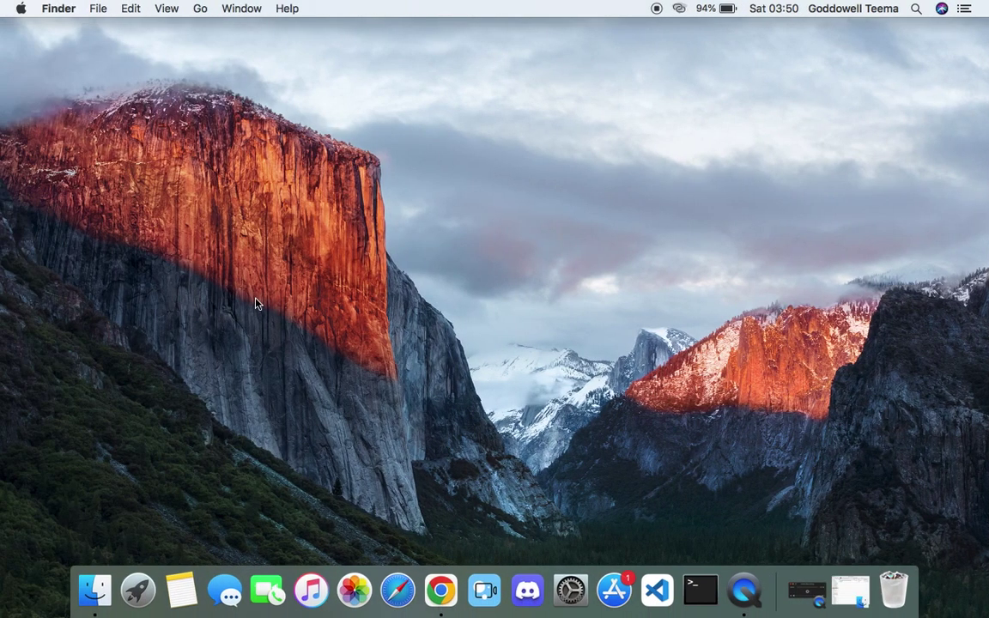
- Open the VirtualBox-7.0.10a disk image from Downloads and launch VirtualBox.pkg
left_click(95, 589)
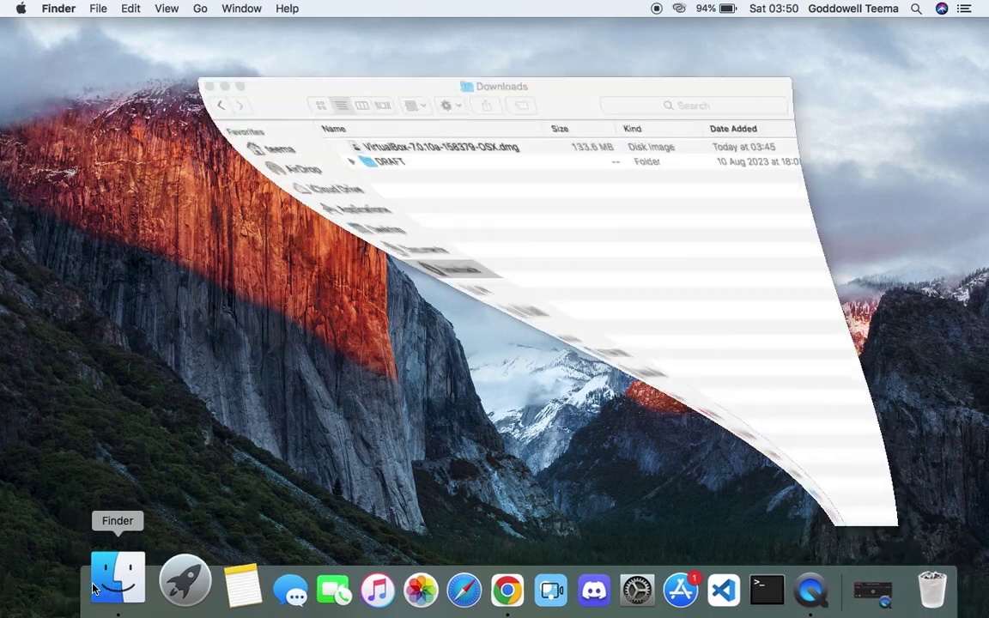
left_click(443, 144)
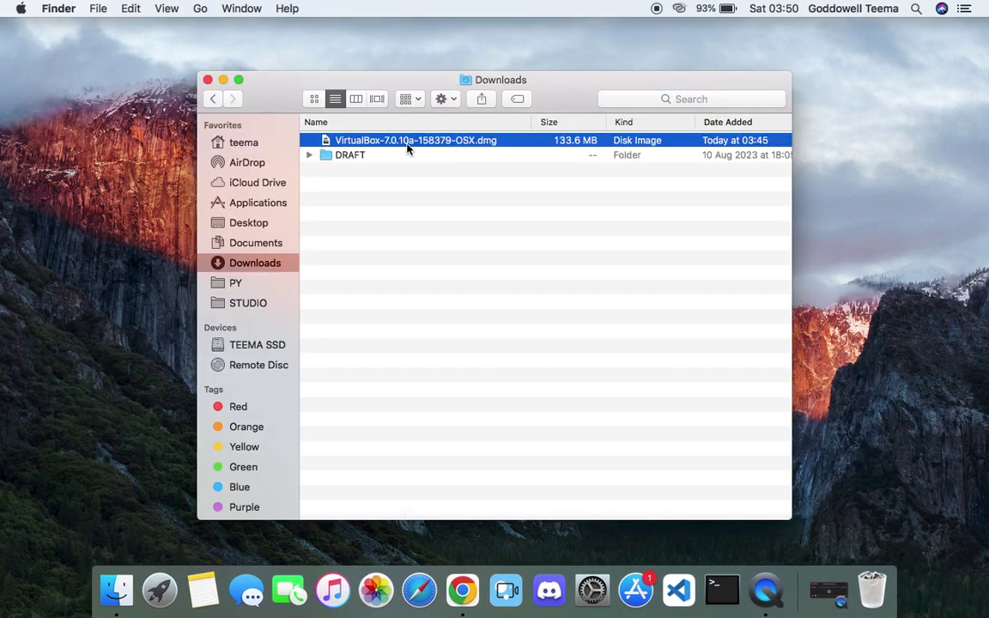
double_click(426, 143)
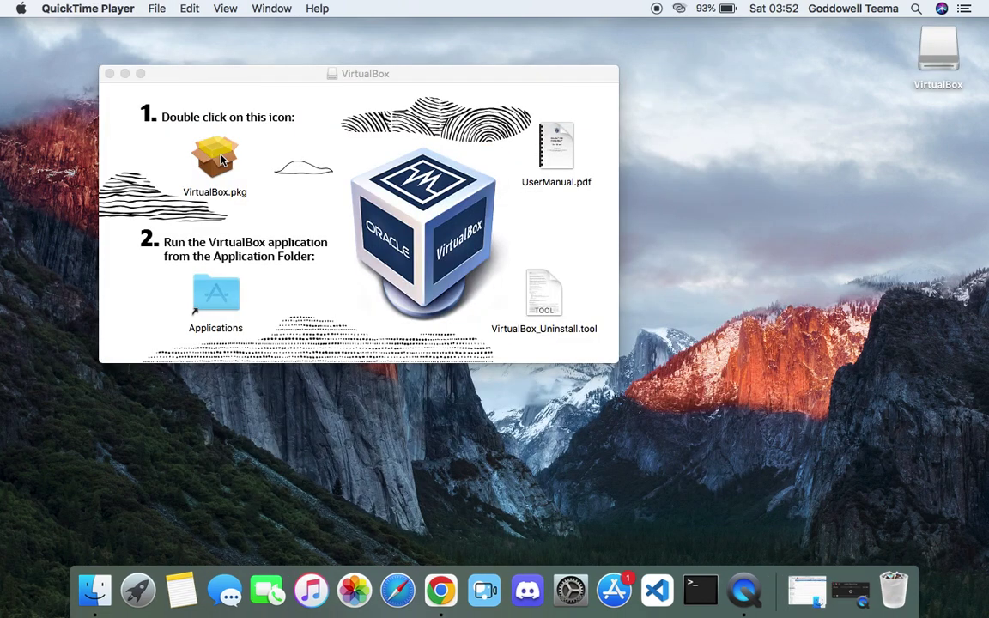
left_click(221, 160)
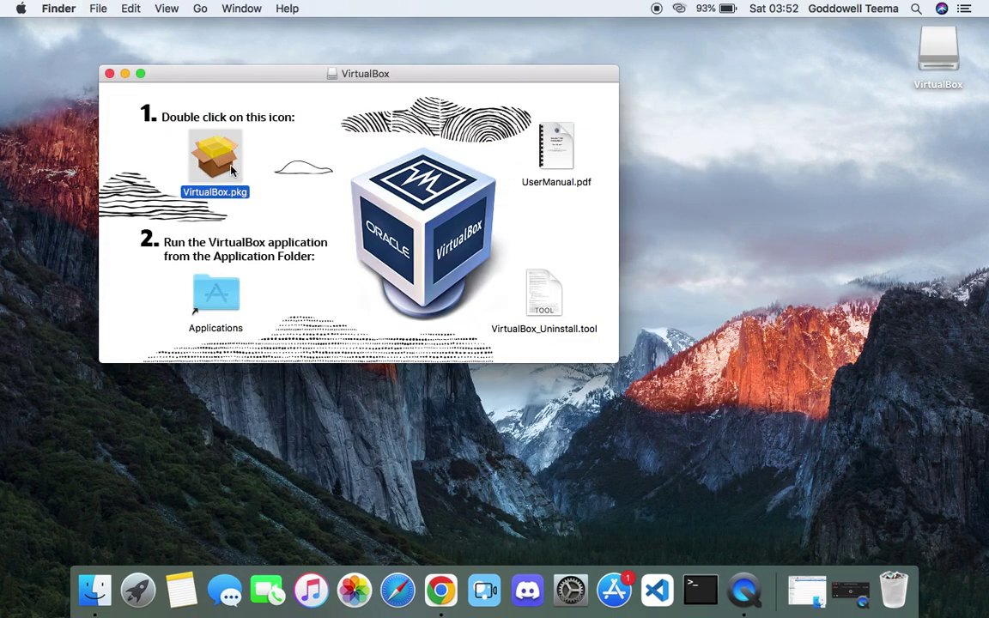
double_click(232, 171)
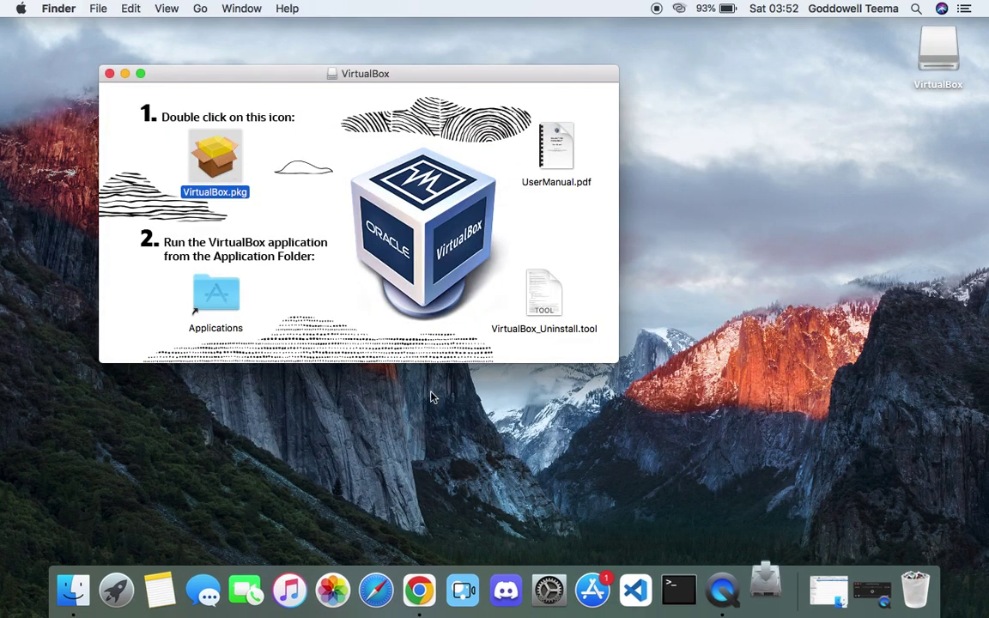
- Run the standard VirtualBox installation, authorizing with the account password, and close the installer
left_click(409, 204)
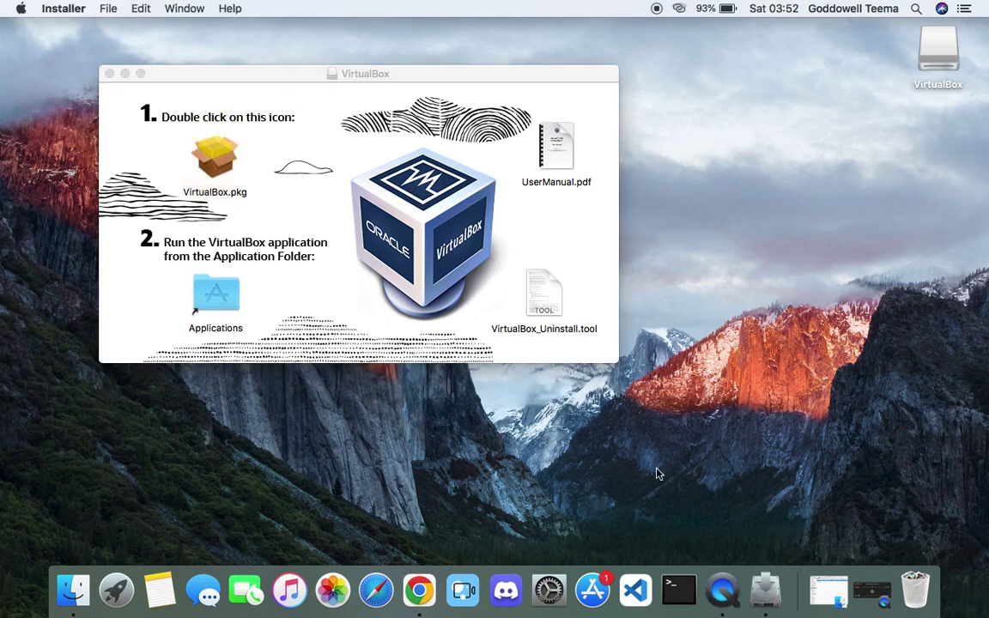
left_click(686, 416)
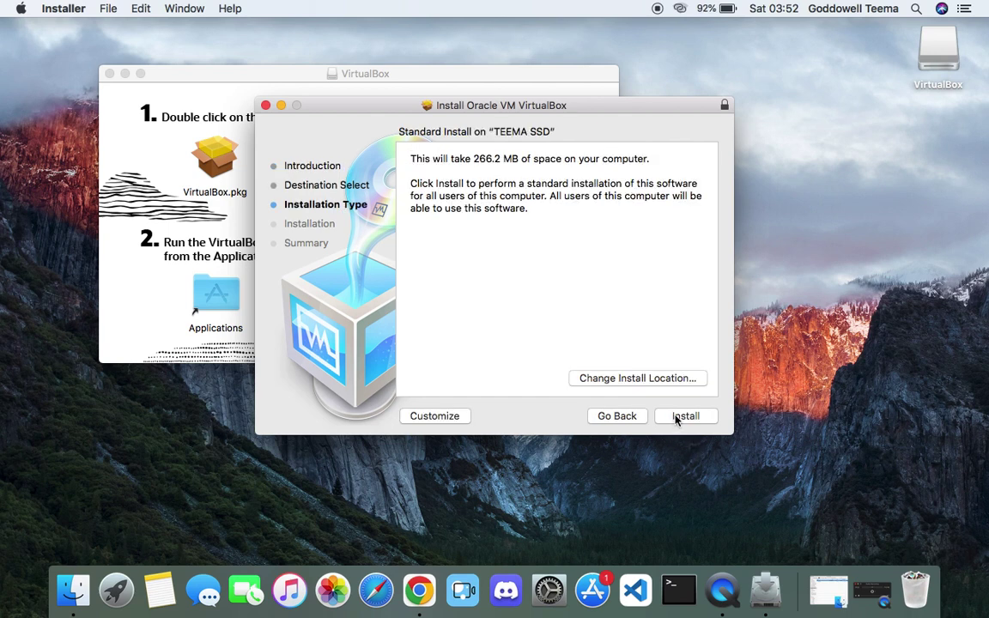
left_click(685, 416)
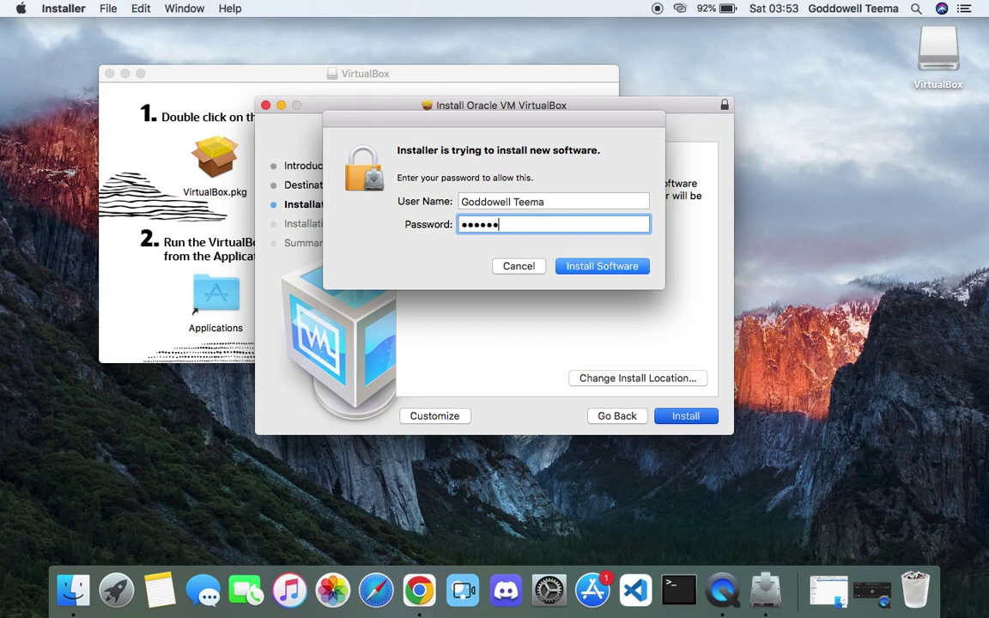
key("Return")
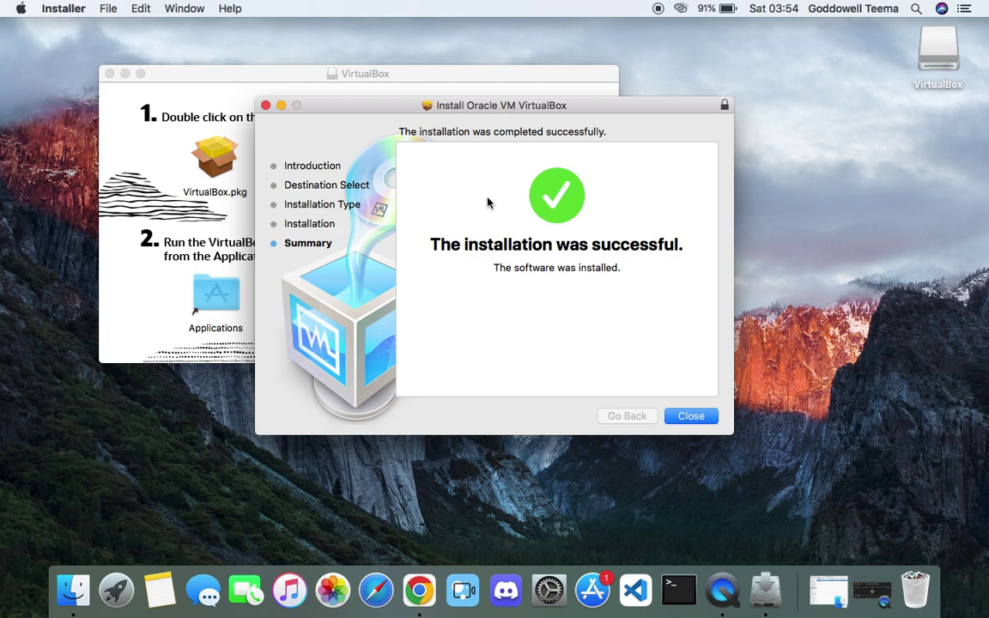
left_click(690, 418)
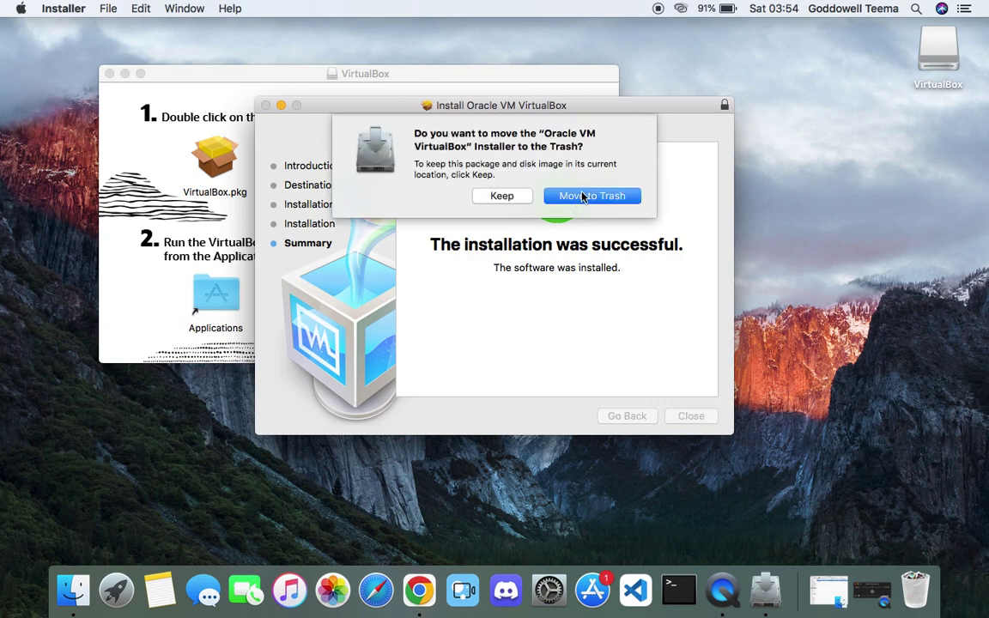
- Trash the installer, close the disk image window, and bring up the VirtualBox disk's actions
left_click(583, 196)
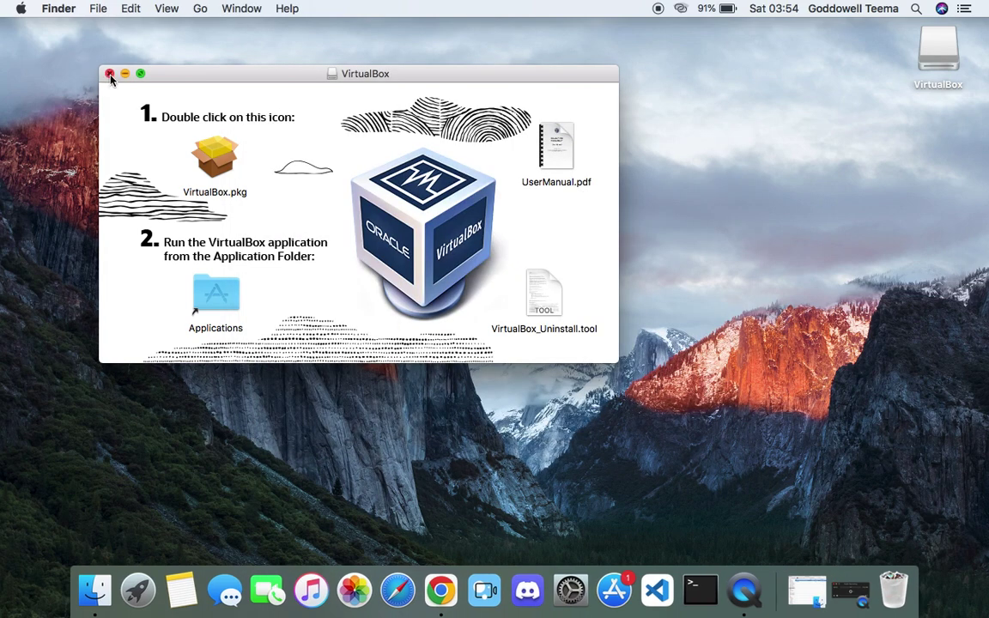
left_click(109, 74)
left_click(925, 63)
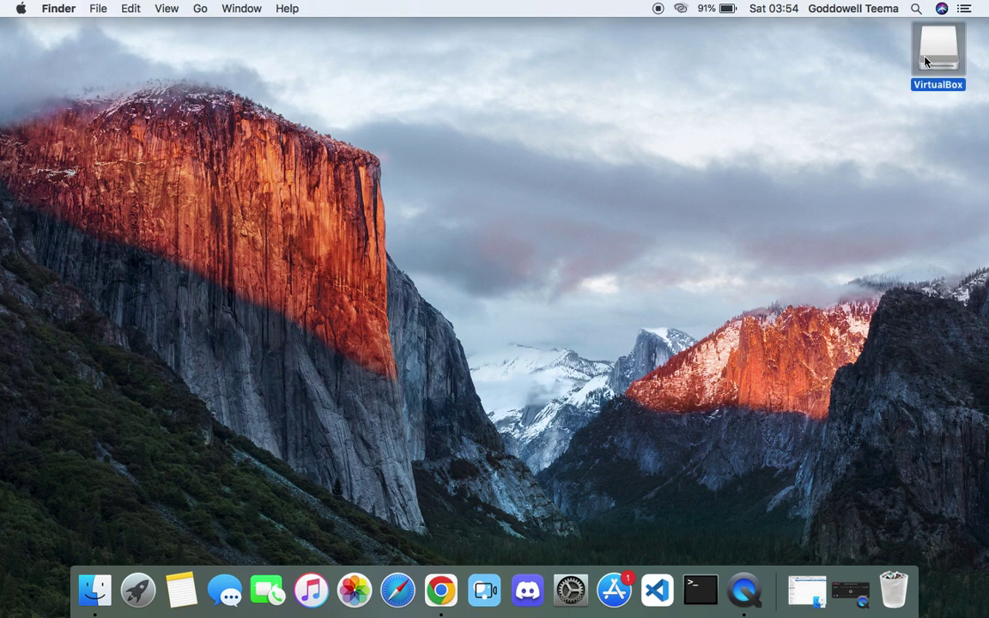
right_click(925, 60)
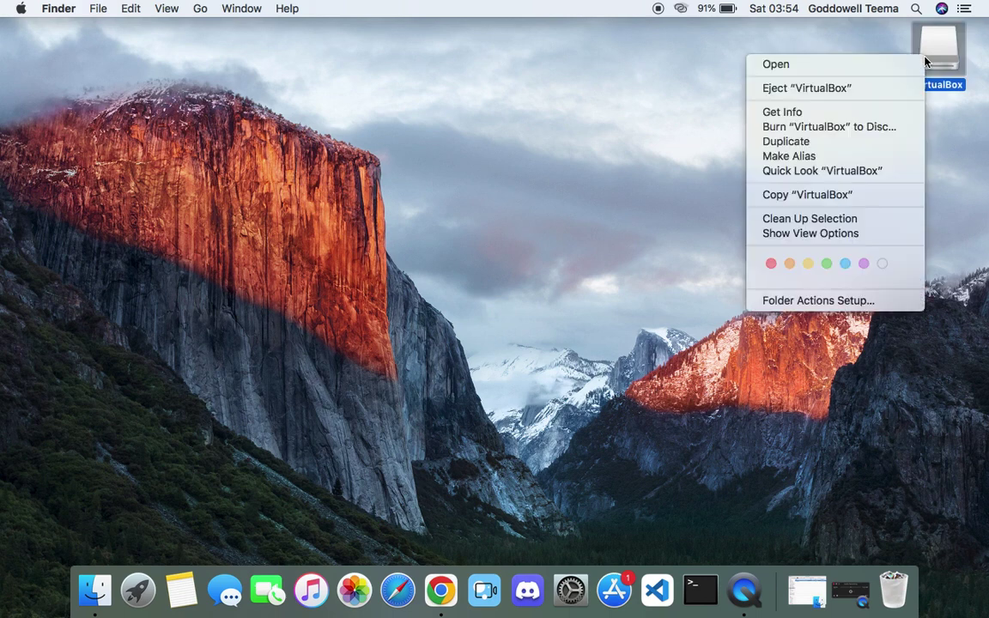
- Eject the VirtualBox disk, launch VirtualBox from Launchpad, and dismiss the macOS 10.15 requirement alert
left_click(831, 90)
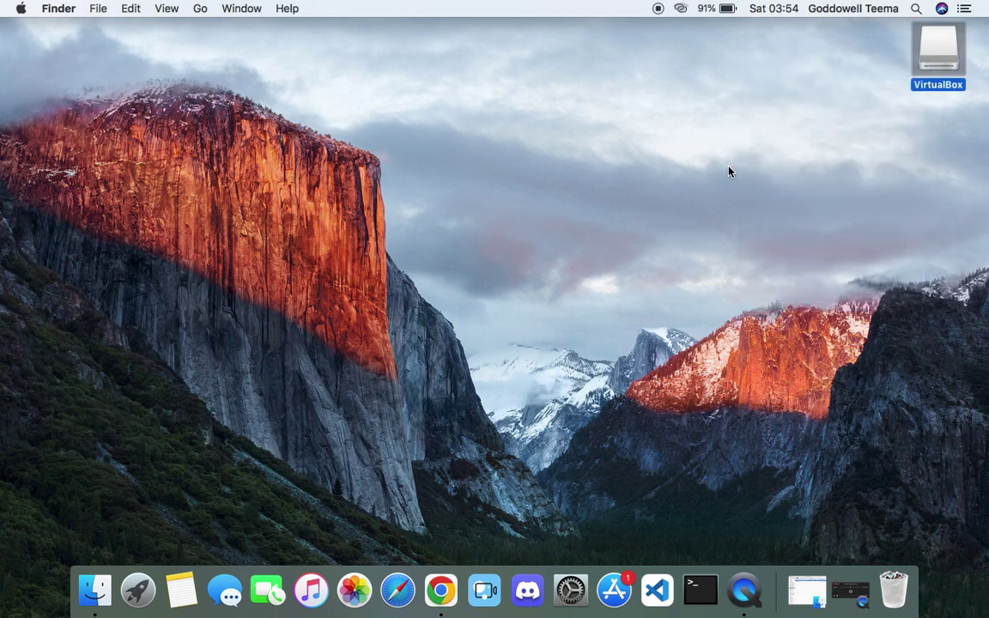
key("F4")
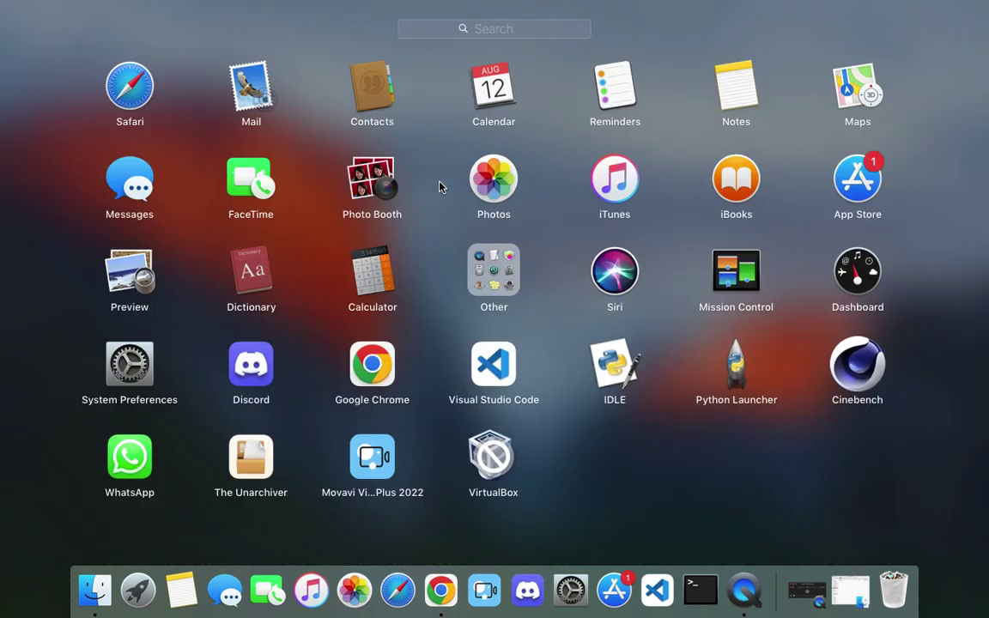
type("virt")
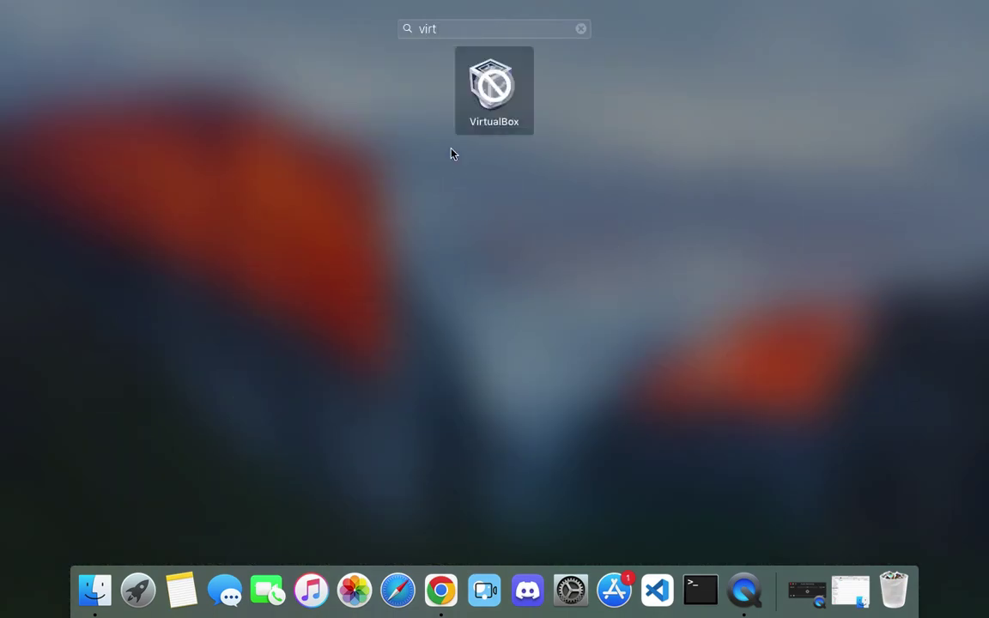
left_click(484, 90)
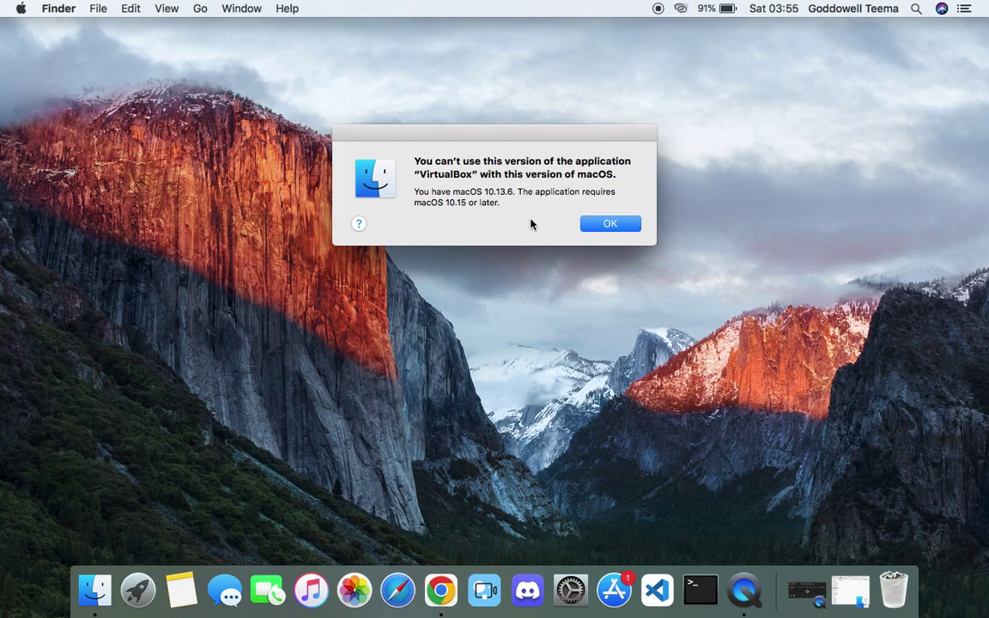
left_click(611, 224)
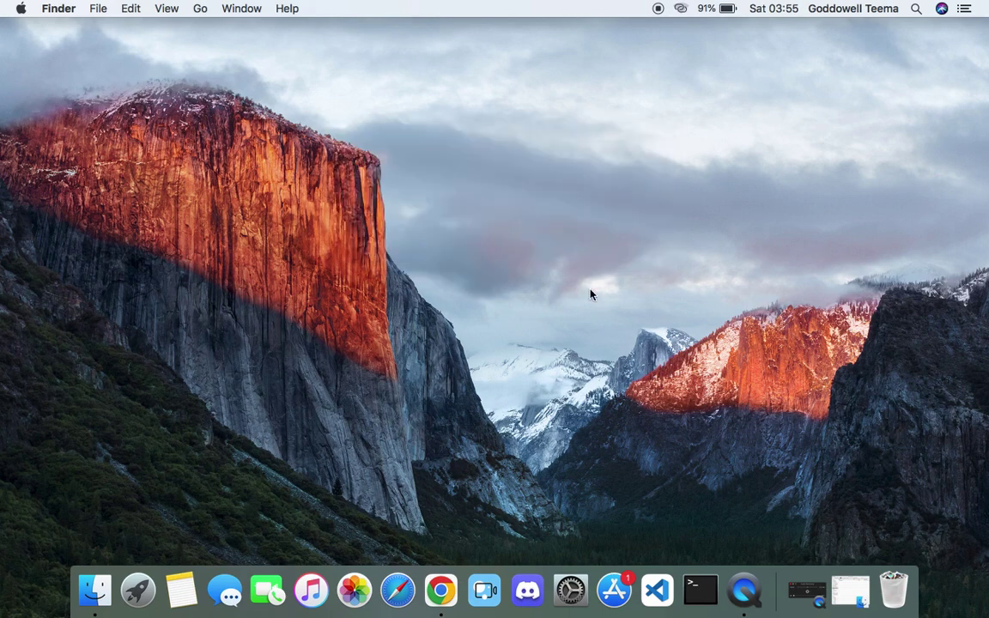
- Open Chrome with the second profile and download VirtualBox 6.1.46 for macOS / Intel hosts
left_click(441, 590)
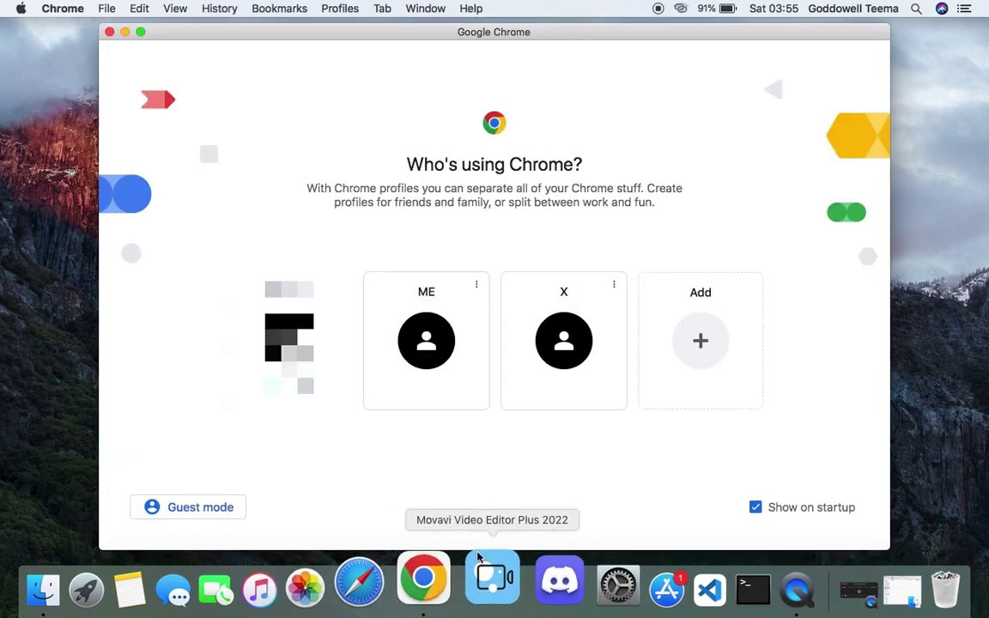
left_click(565, 378)
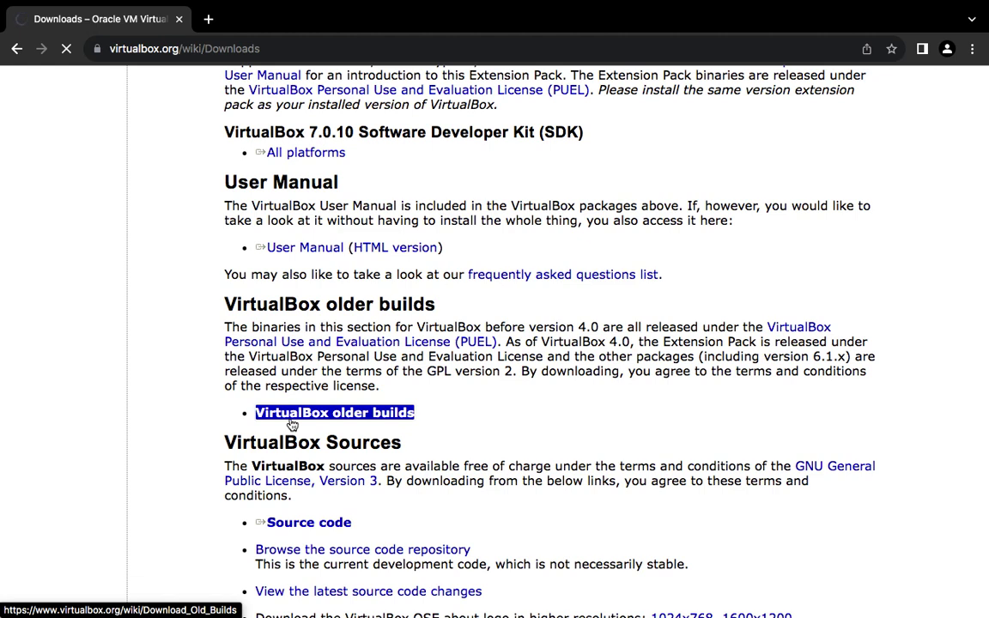
left_click(292, 421)
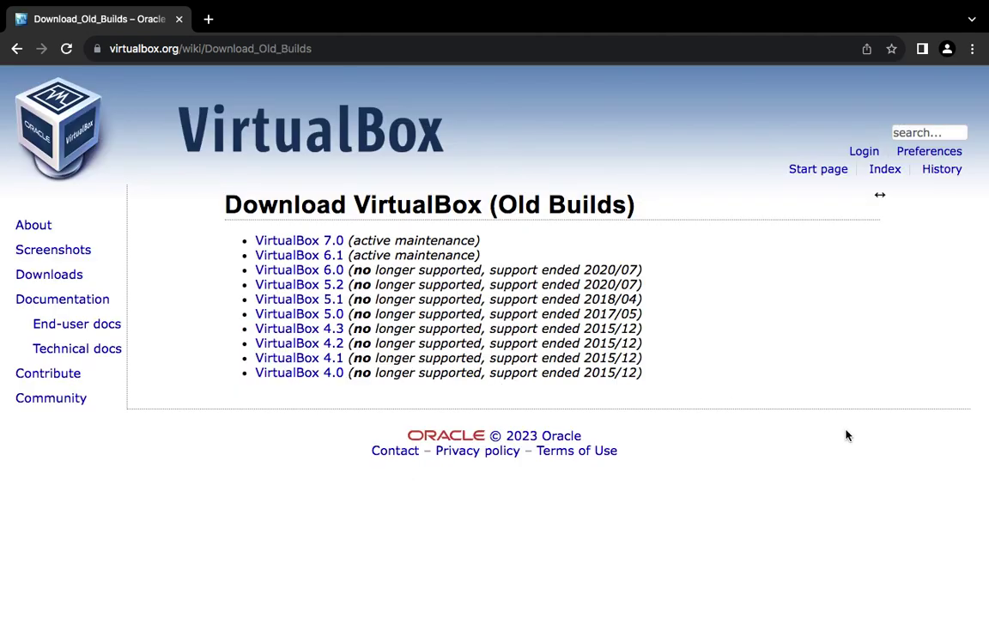
left_click(298, 255)
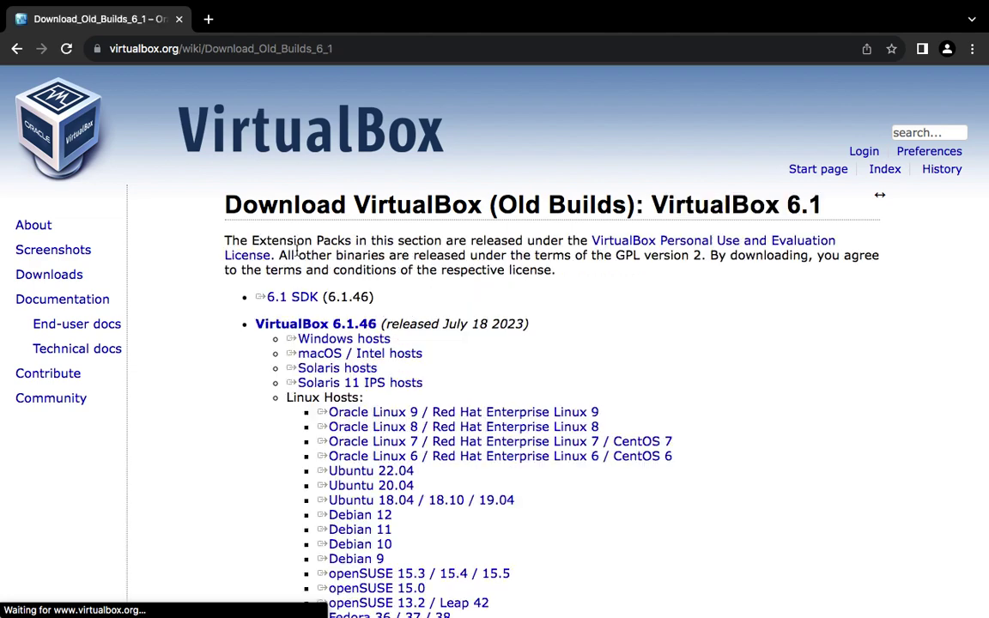
left_click(334, 353)
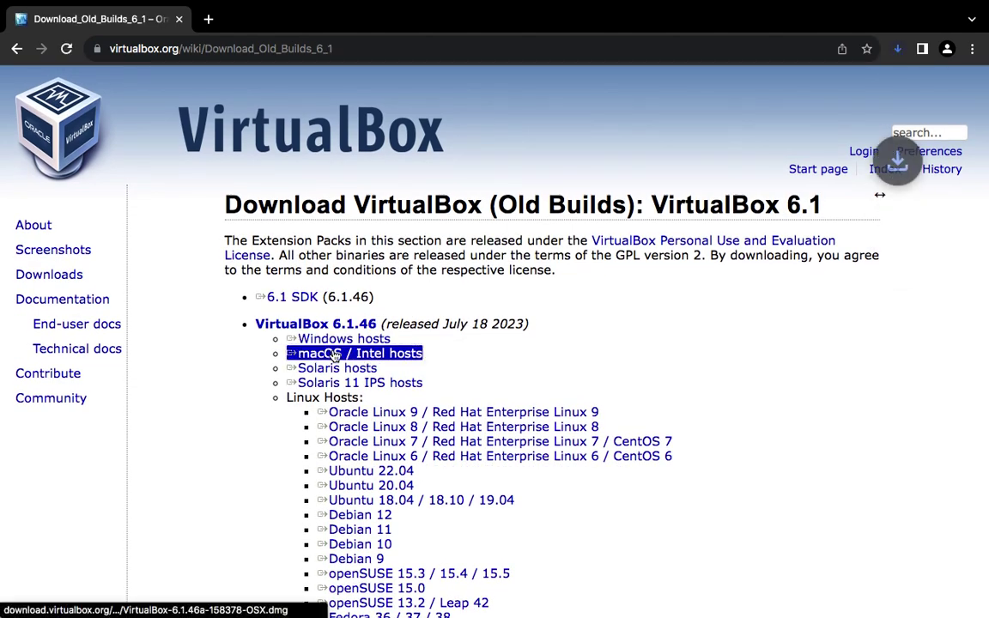
- Confirm the 122 MB VirtualBox-6.1.46a dmg finished downloading and close the browser window
left_click(898, 51)
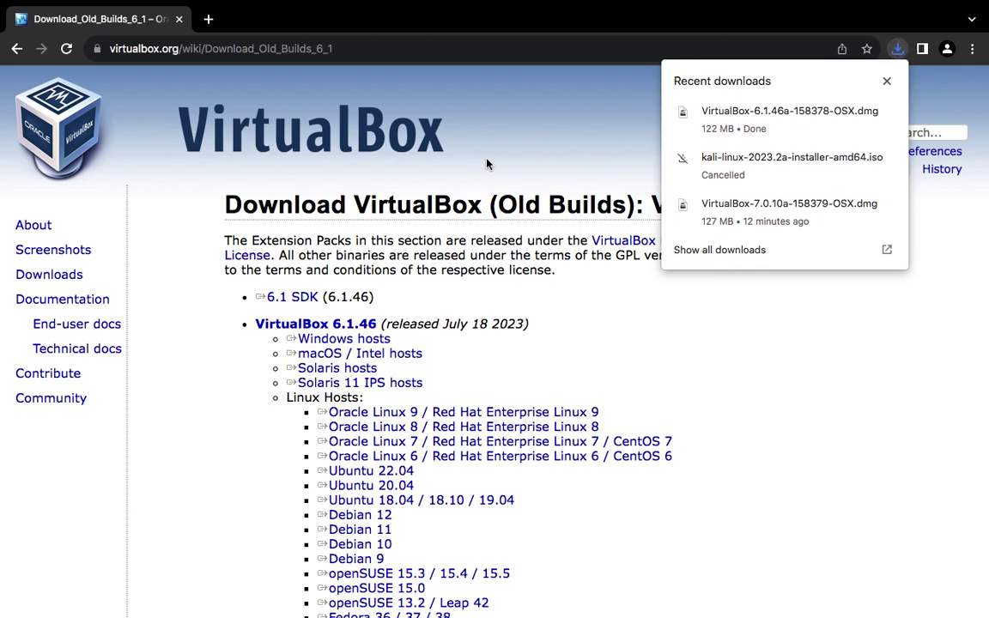
left_click(530, 170)
mouse_move(89, 17)
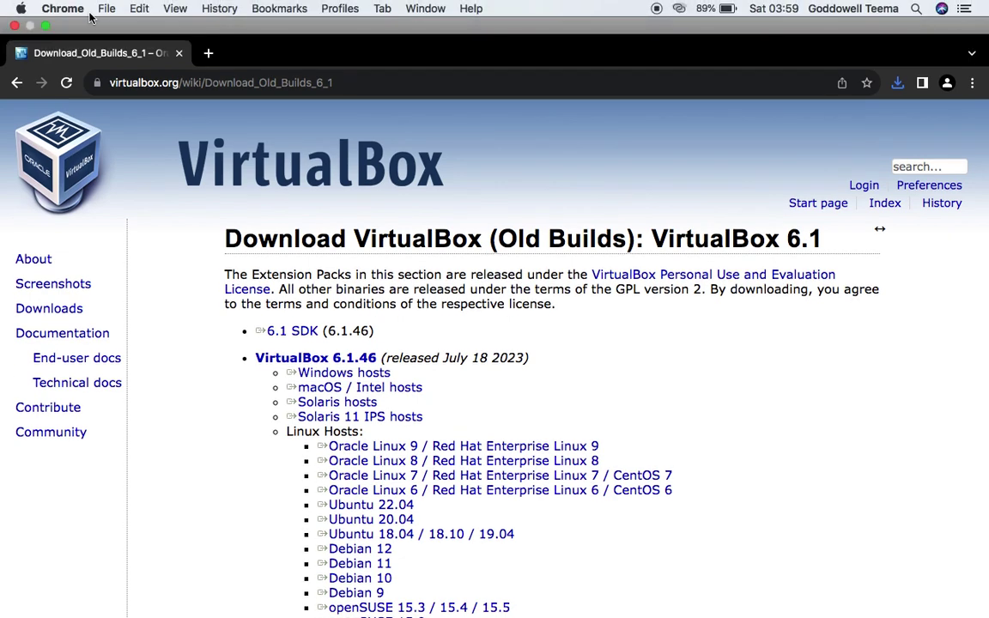
left_click(14, 25)
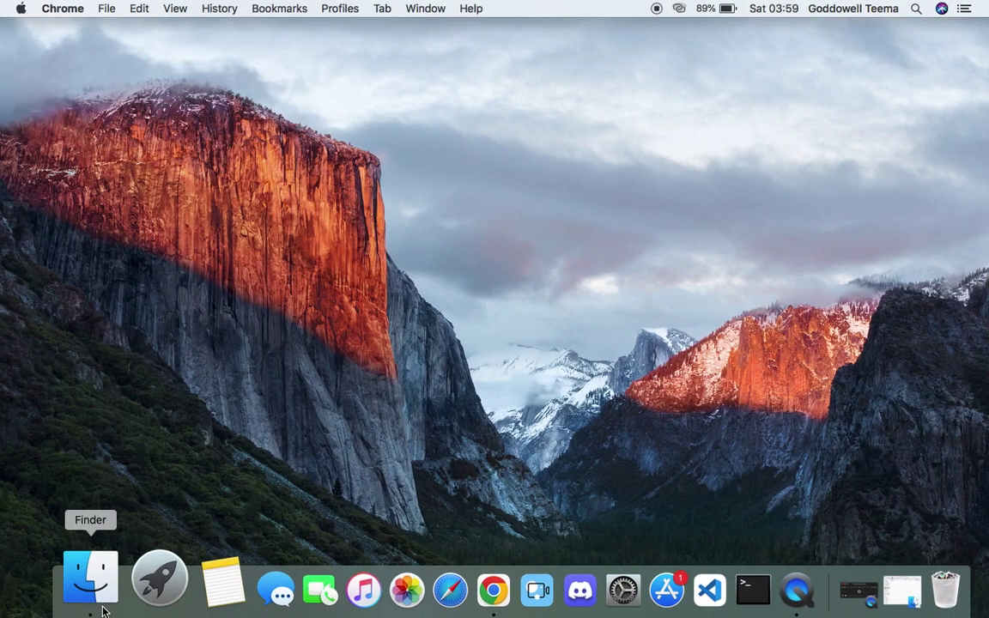
- Move the incompatible VirtualBox app from Applications to the Trash, confirming with the password
left_click(92, 584)
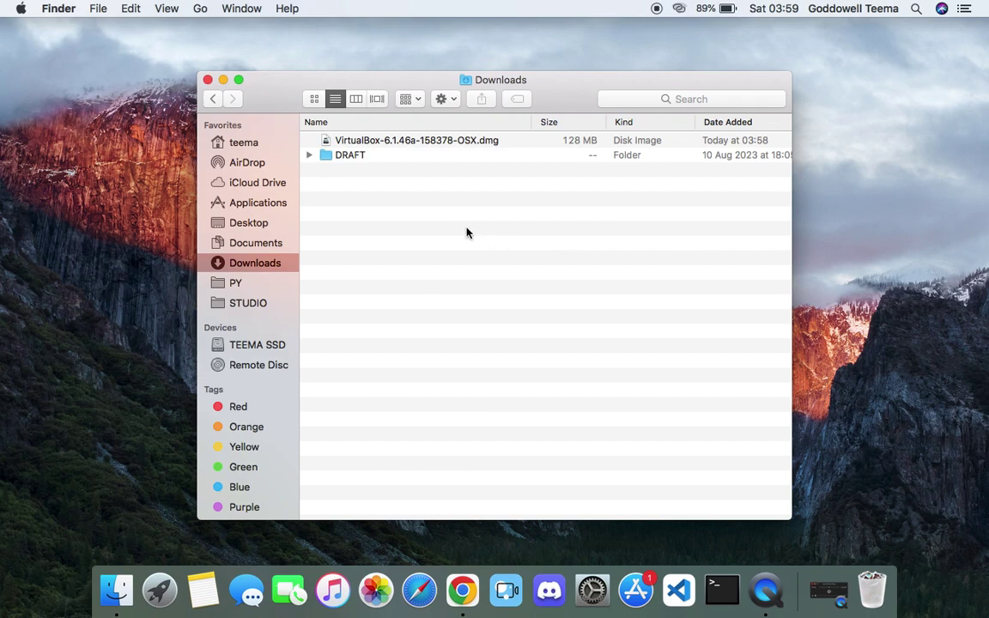
left_click(249, 203)
scroll(699, 394, "down", 10)
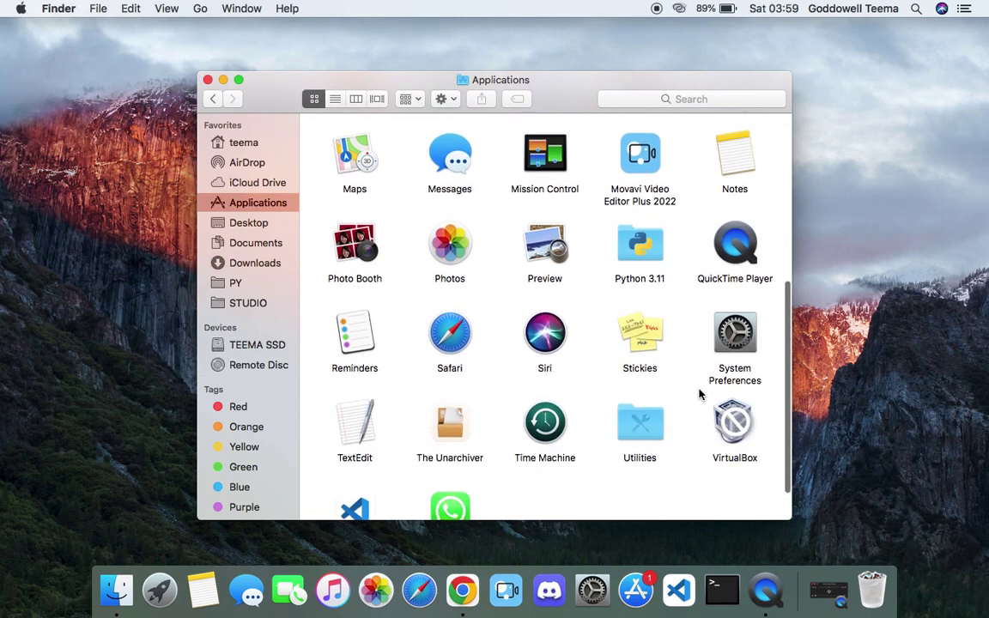
left_click(734, 375)
left_click_drag(734, 375, 872, 590)
type("******")
key("Return")
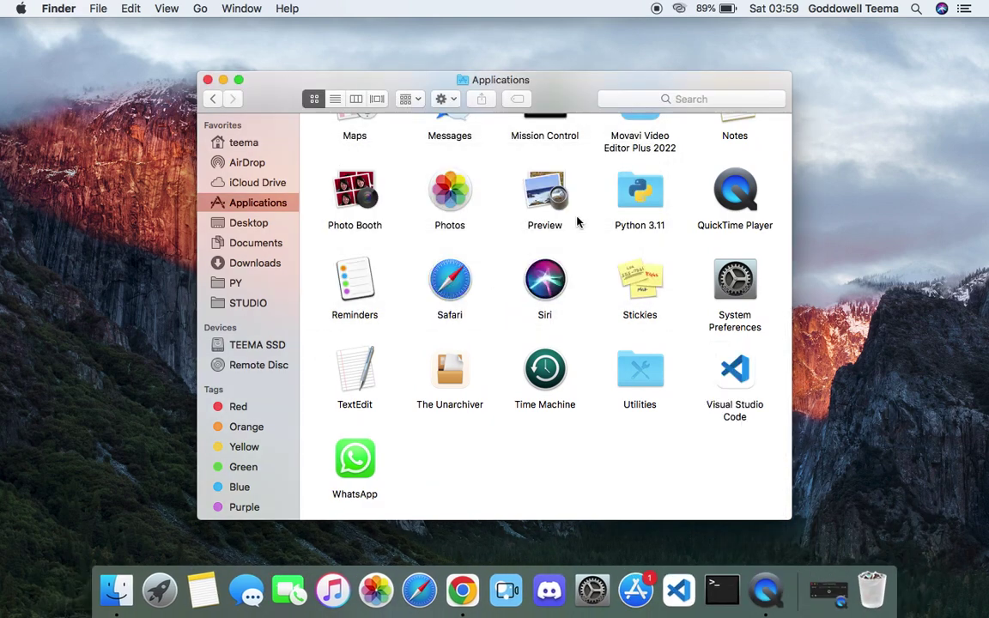
- Open VirtualBox-6.1.46a-158378-OSX.dmg from Downloads and close the Downloads window
left_click(256, 264)
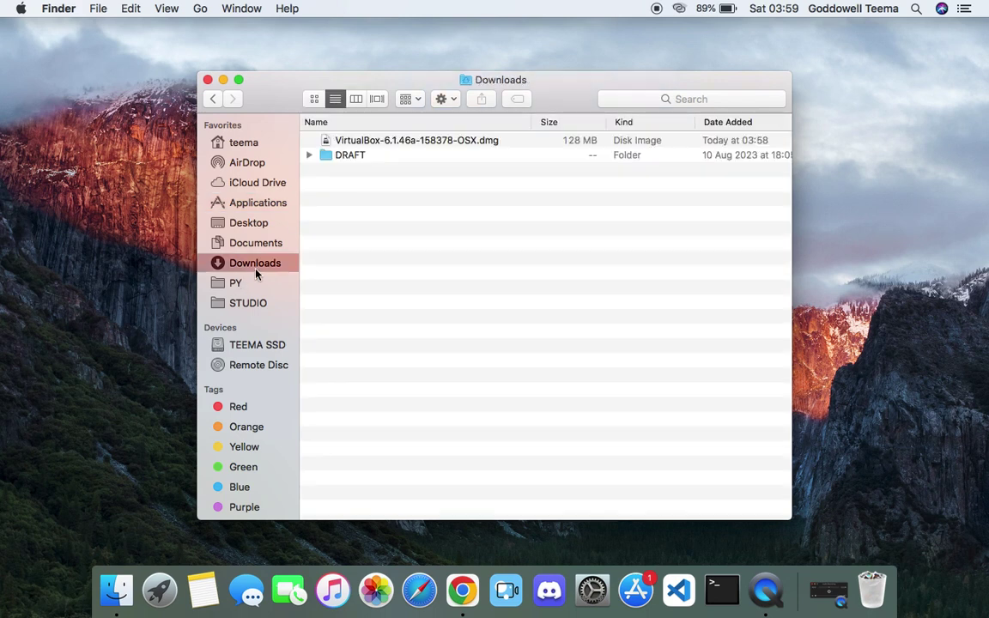
left_click(408, 142)
double_click(408, 142)
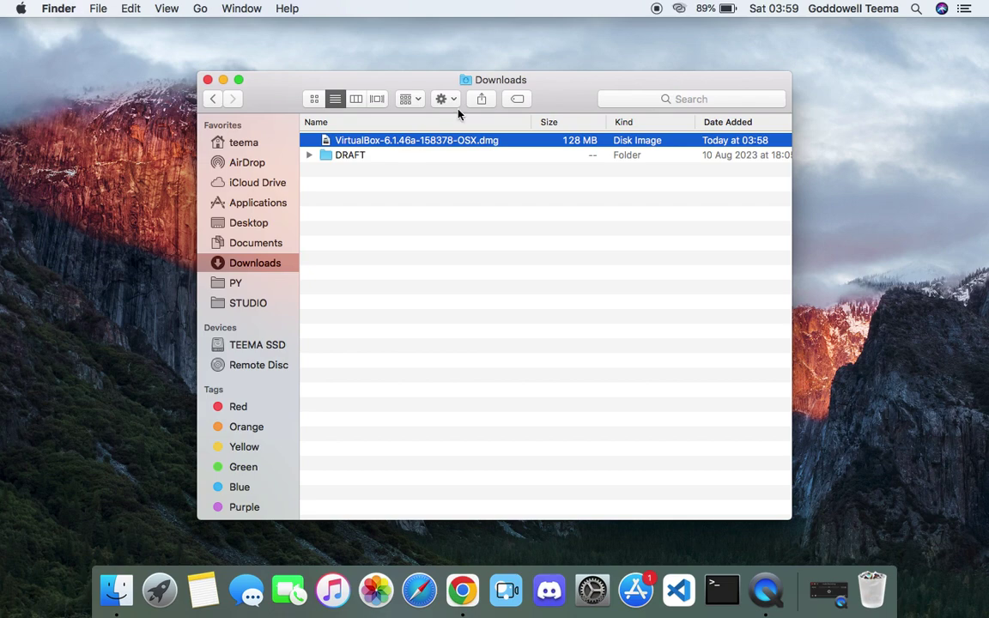
left_click(207, 79)
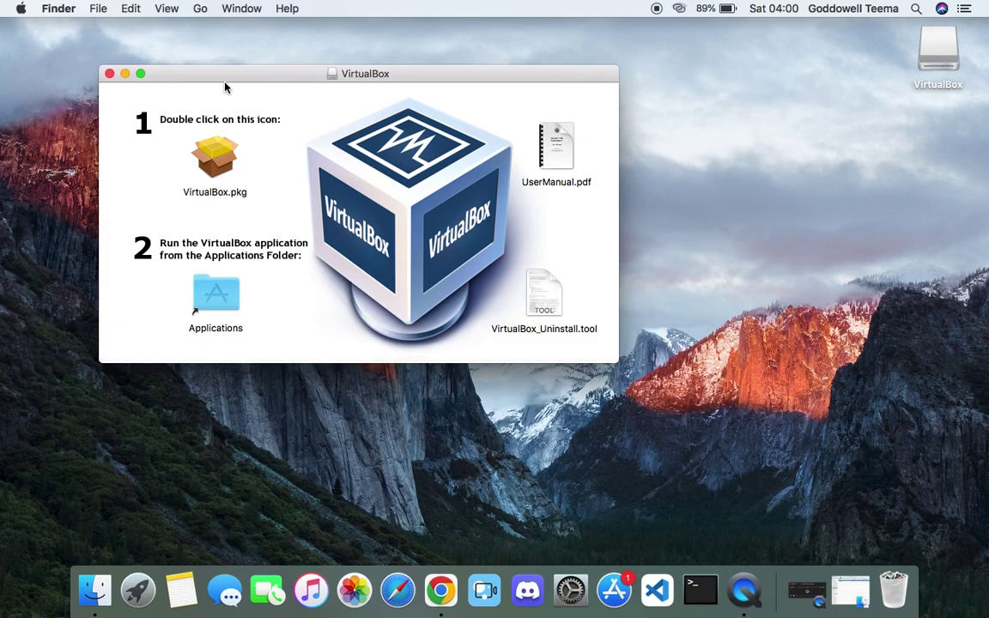
- Launch VirtualBox.pkg and start the 6.1.46 installation, authorizing with the password
double_click(223, 152)
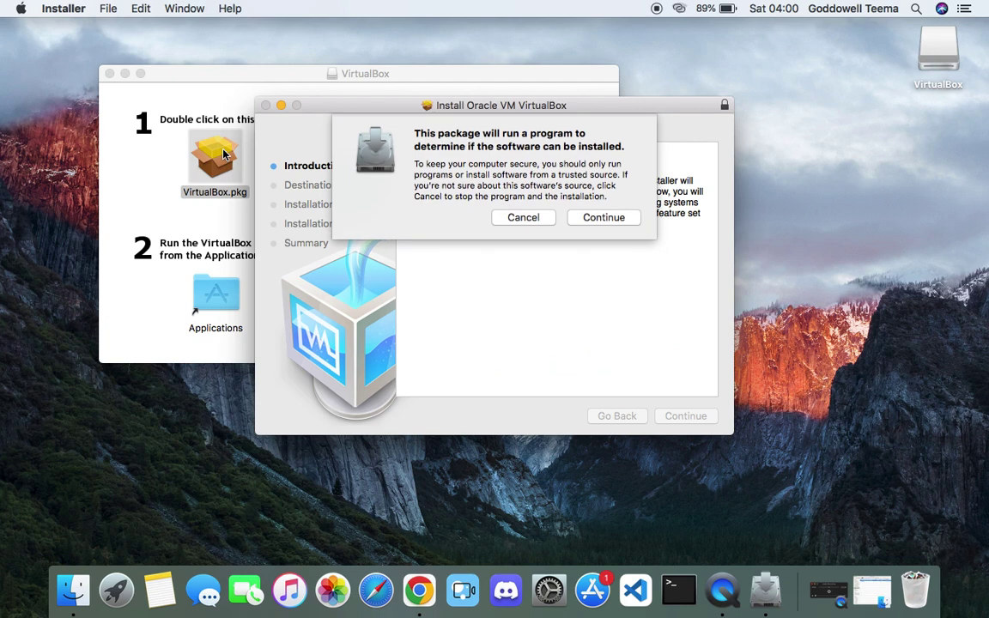
left_click(613, 221)
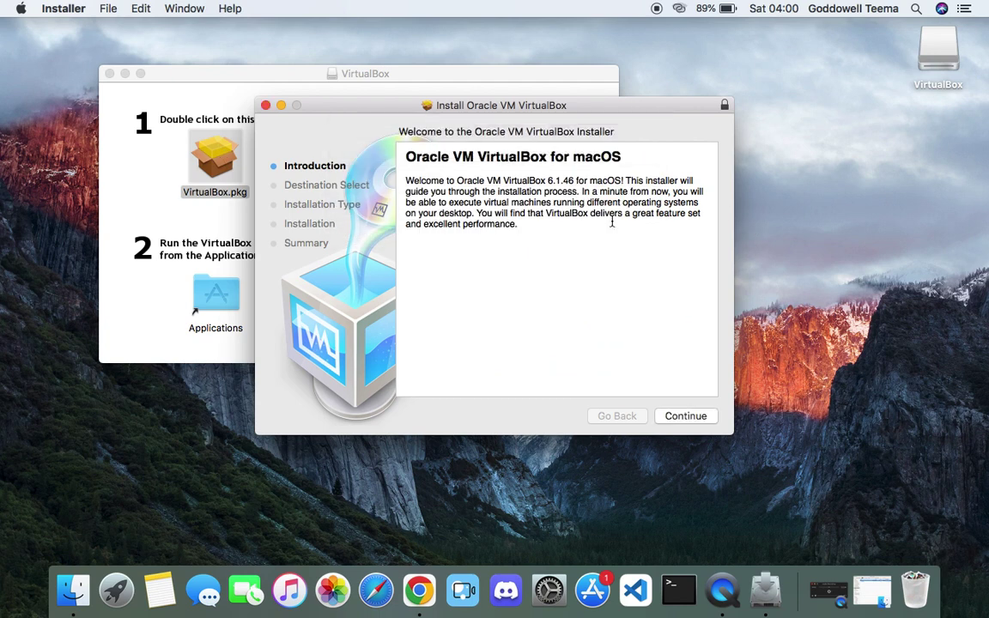
left_click(685, 416)
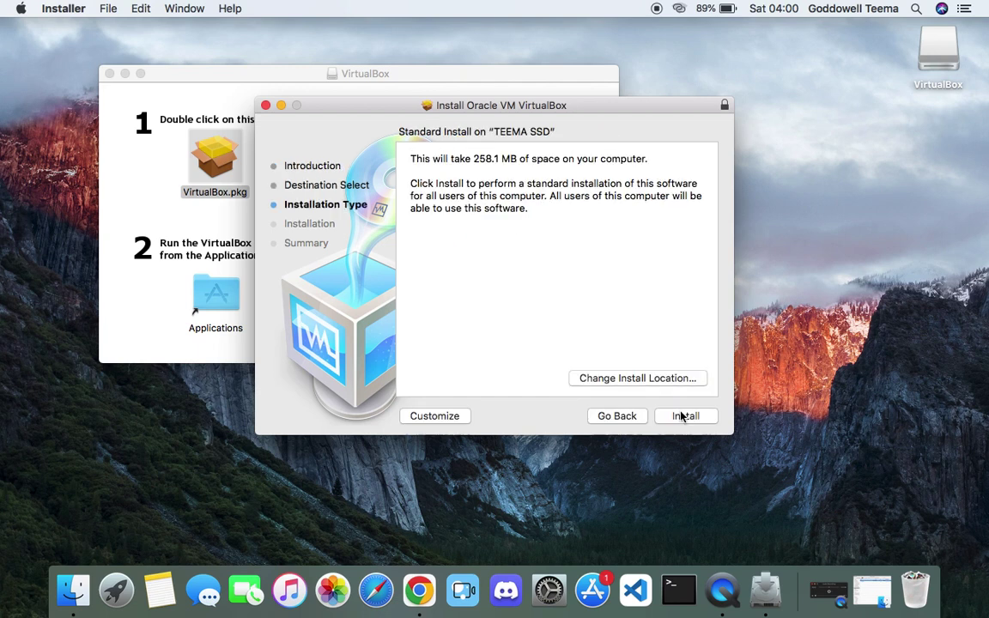
left_click(684, 416)
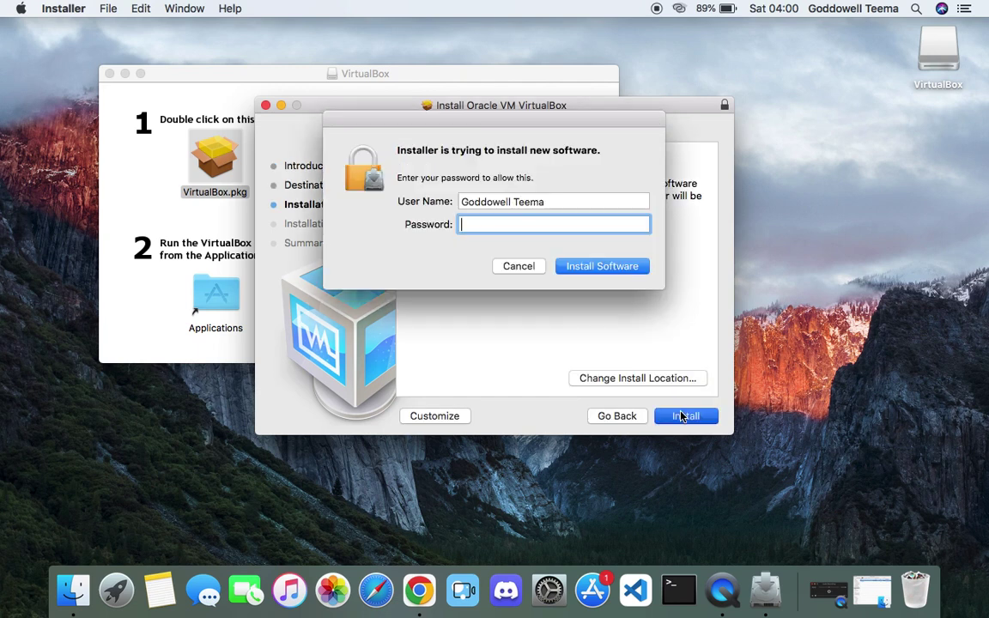
type("••••••••")
key("Return")
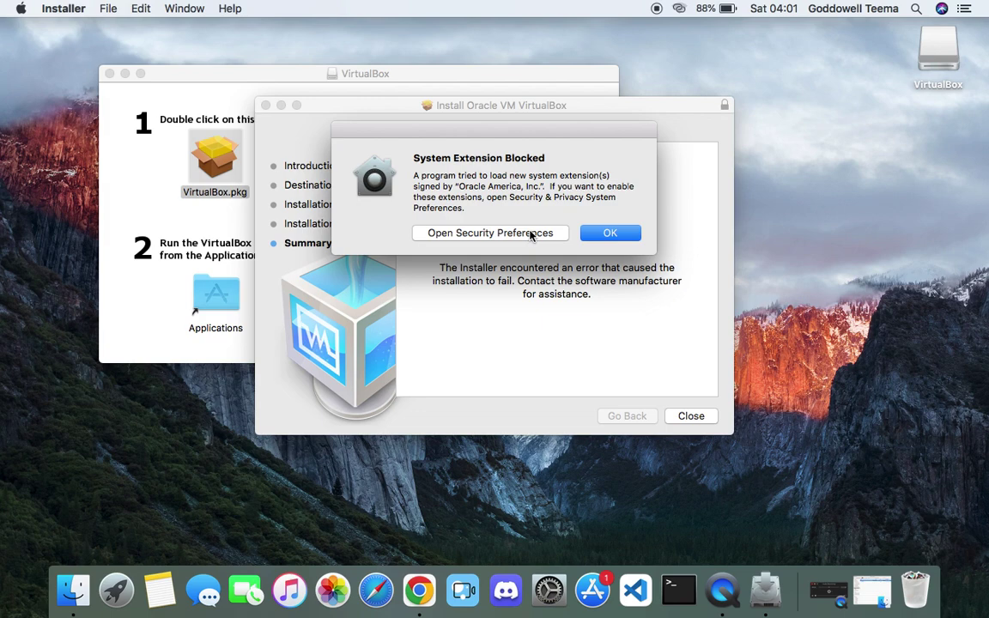
- Allow Oracle's blocked system software in Security Preferences
left_click(532, 236)
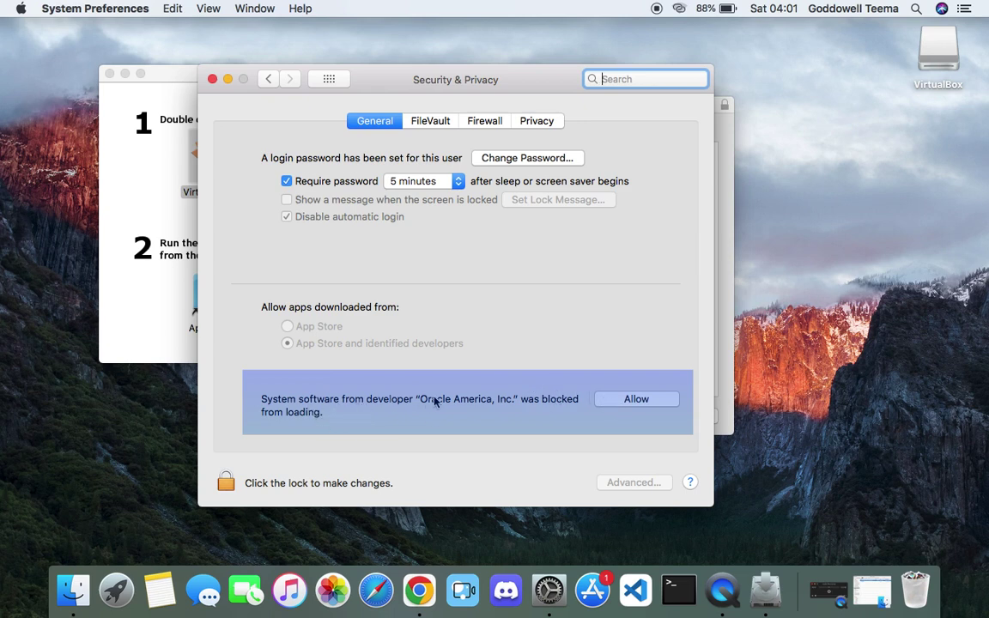
left_click(635, 400)
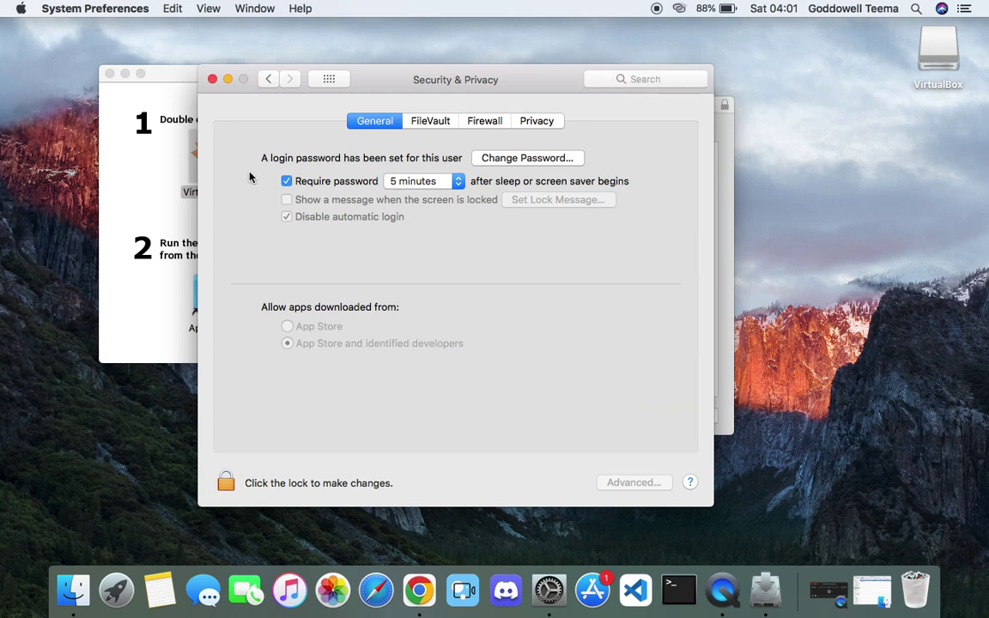
left_click(212, 79)
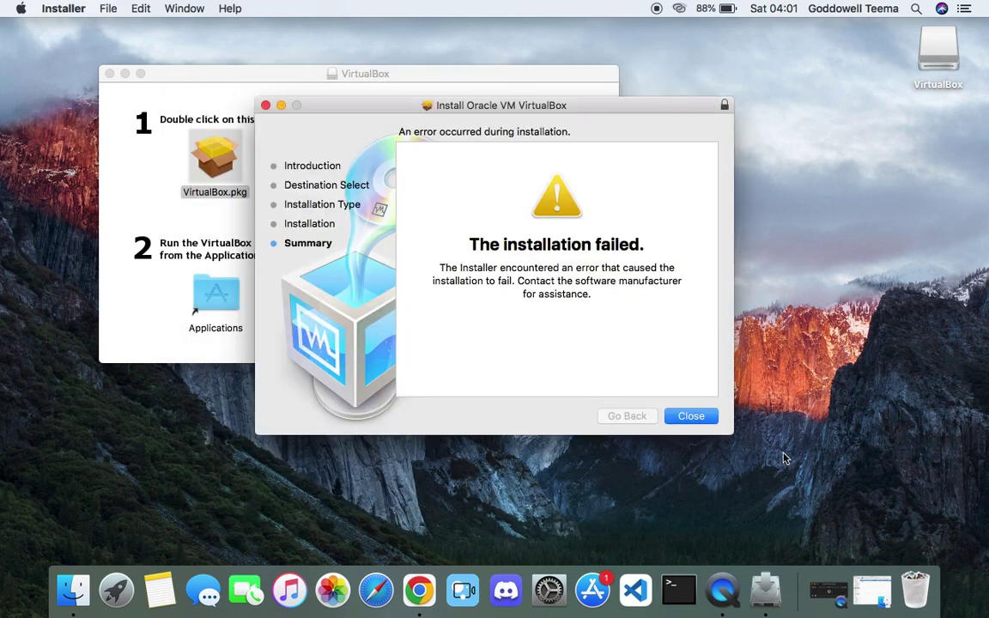
- Close the failed installer, keep the package, and run VirtualBox.pkg again
left_click(685, 417)
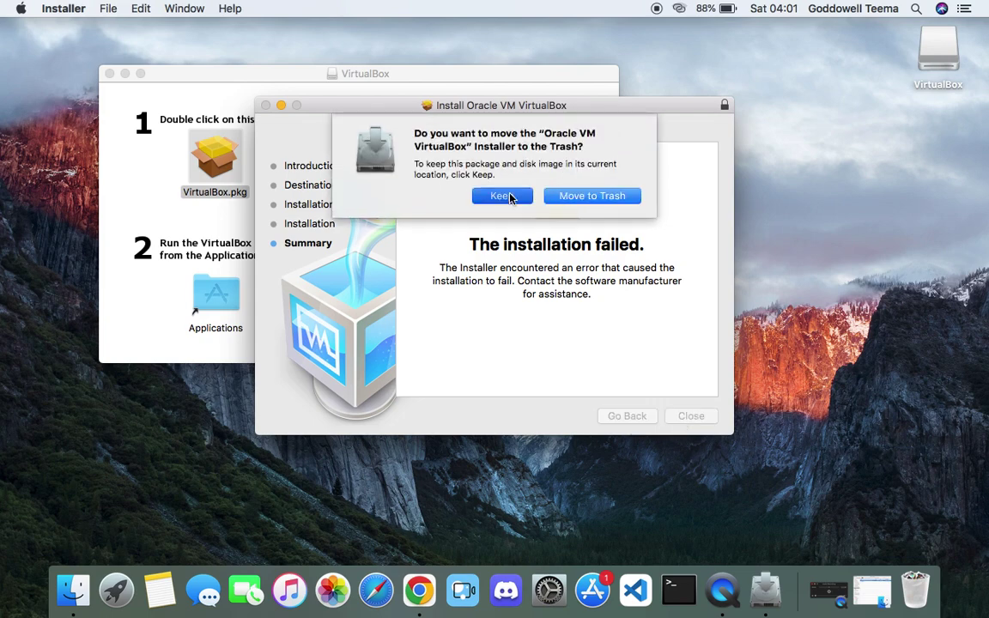
left_click(505, 195)
double_click(191, 144)
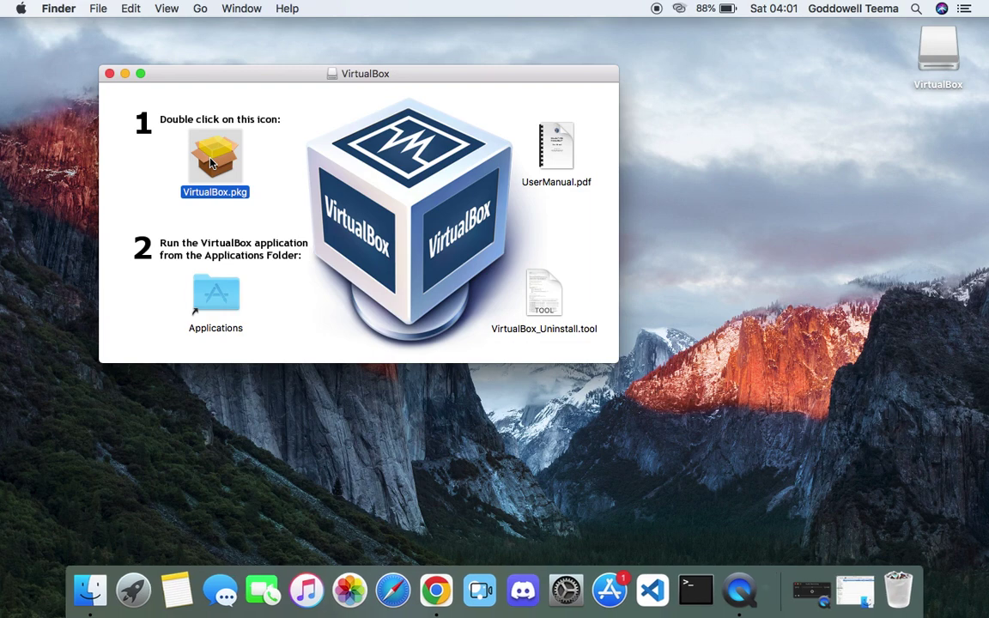
- Run the VirtualBox 6.1.46 installer through a standard install, authorising it with the account password
left_click(601, 218)
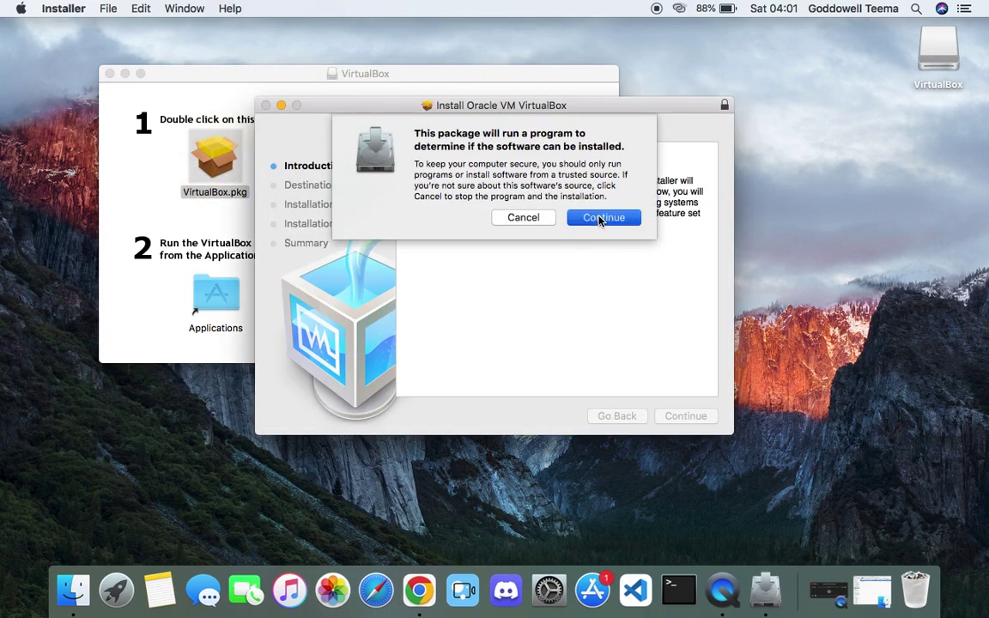
left_click(684, 417)
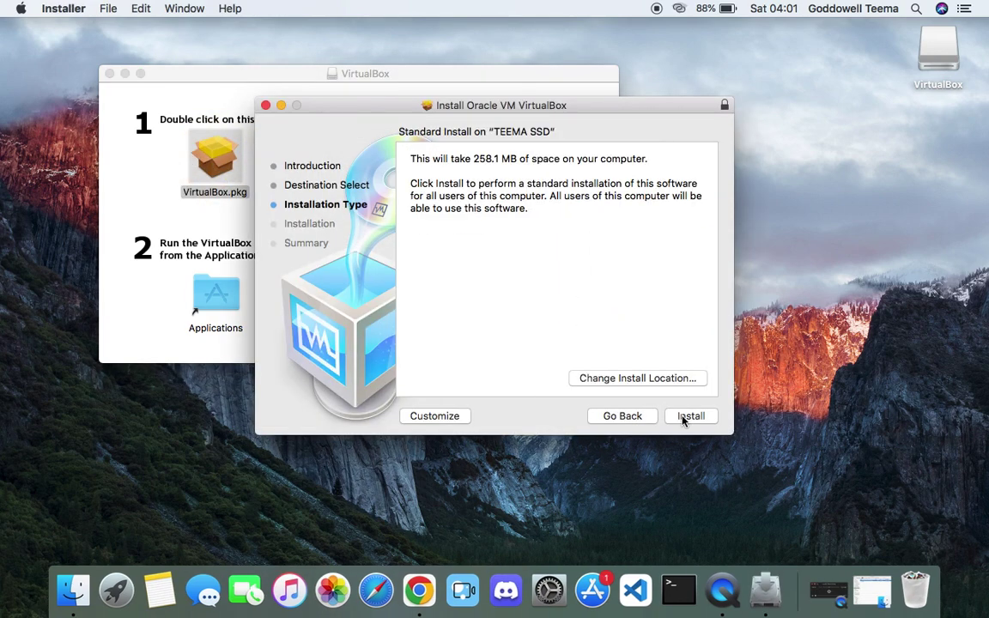
left_click(684, 417)
type("••••••")
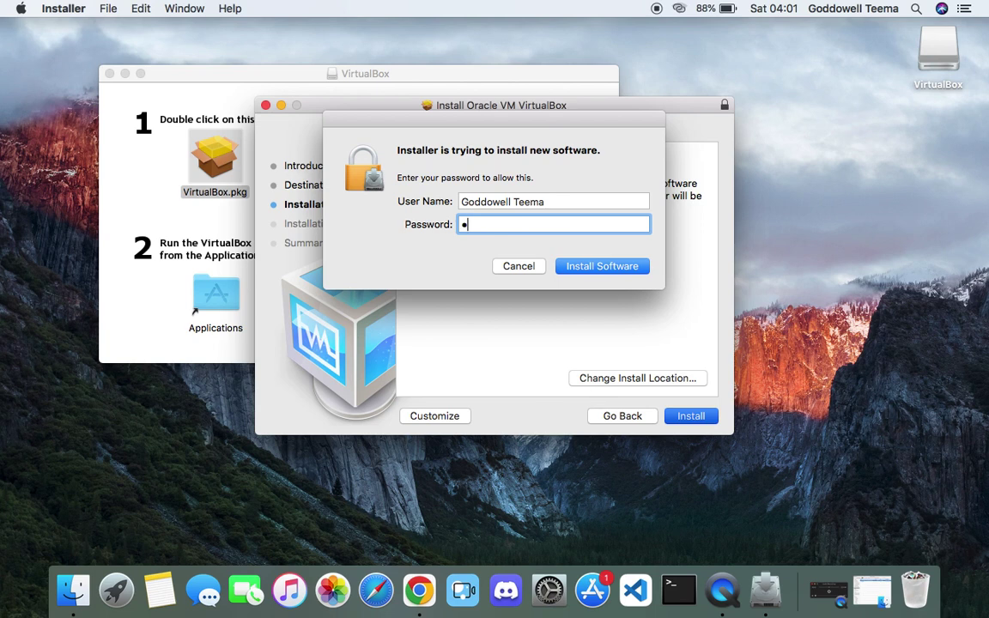
key("Return")
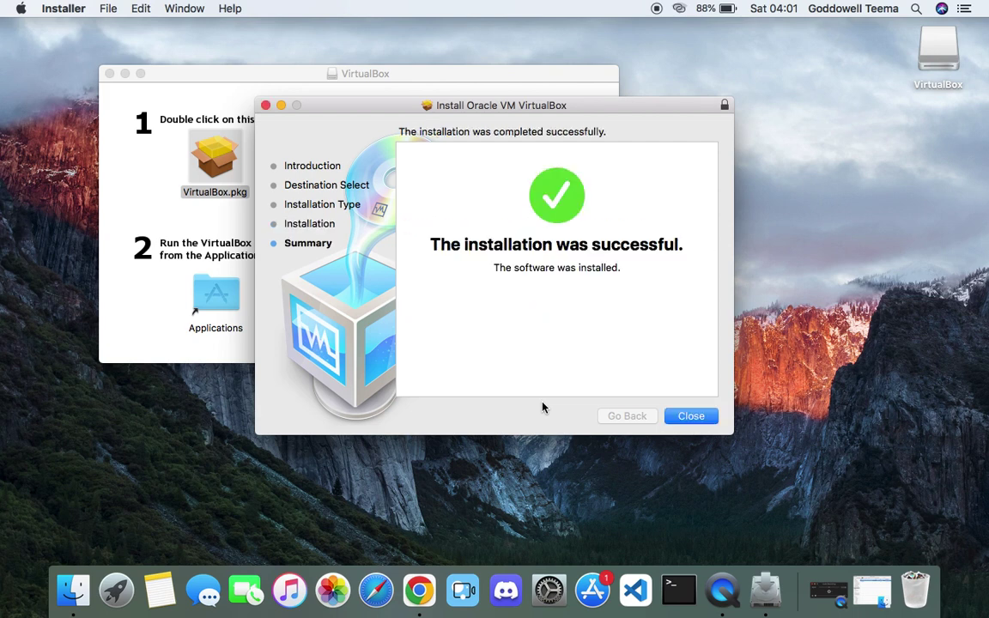
- Close the finished installer, move the installer package to the Trash, and close the disk image window
left_click(690, 416)
left_click(571, 200)
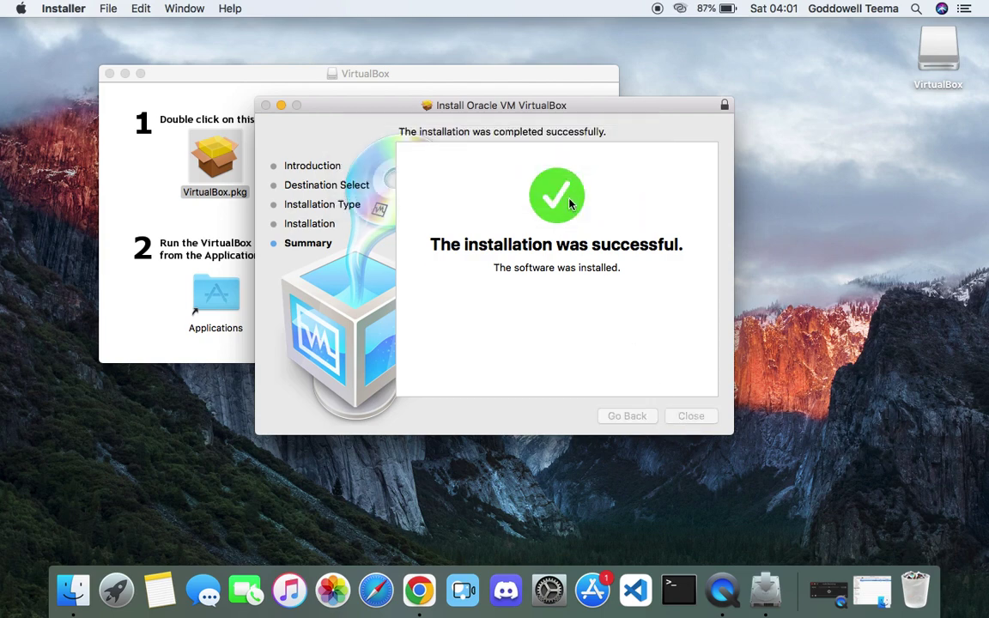
left_click(109, 74)
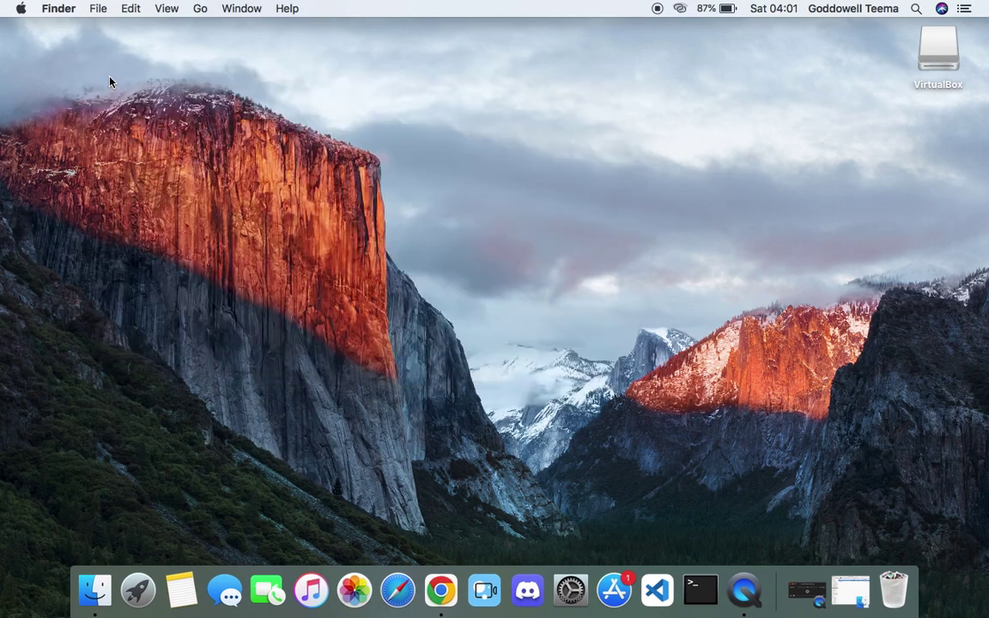
- Eject the VirtualBox disk image, launch VirtualBox from Launchpad and dismiss its new-version notice
left_click_drag(937, 58, 943, 586)
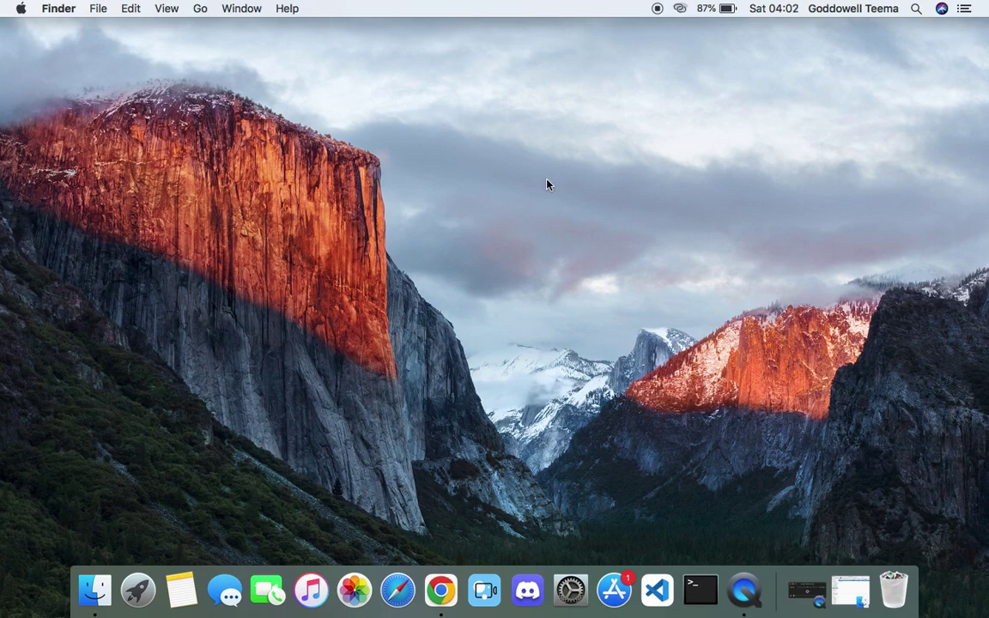
key("F4")
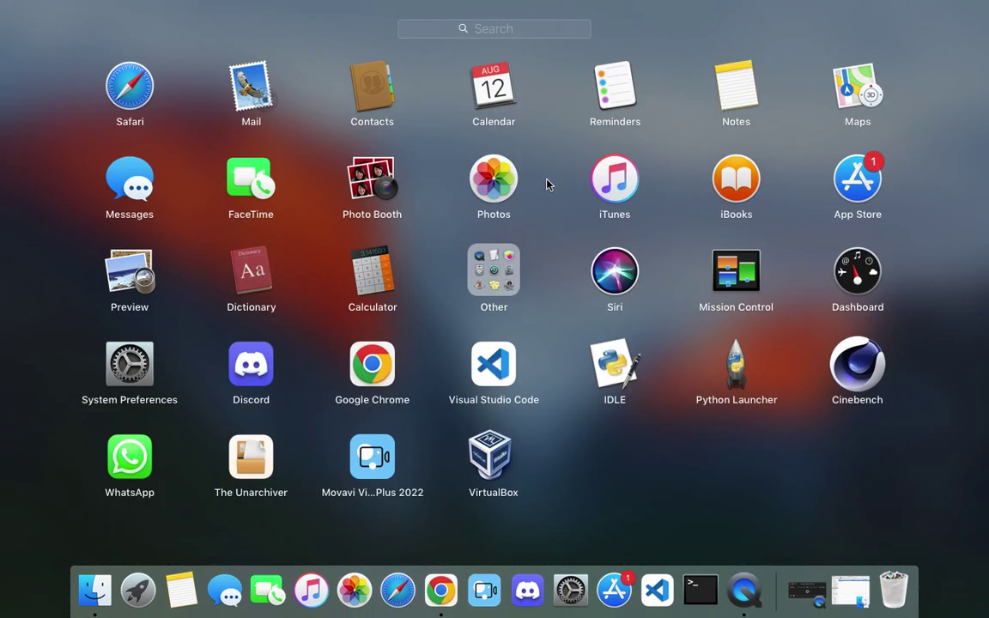
left_click(488, 464)
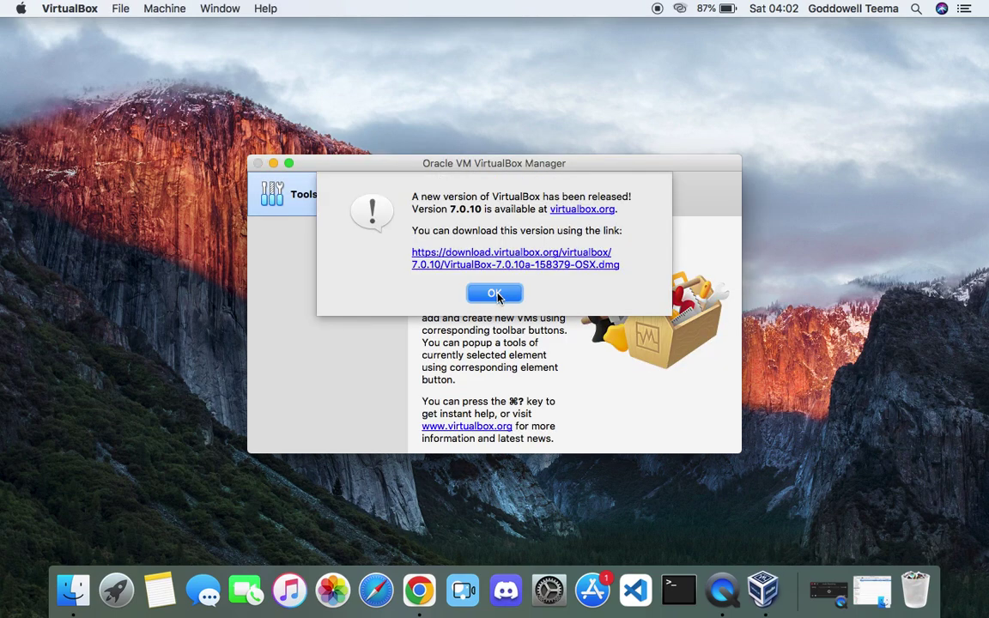
left_click(495, 295)
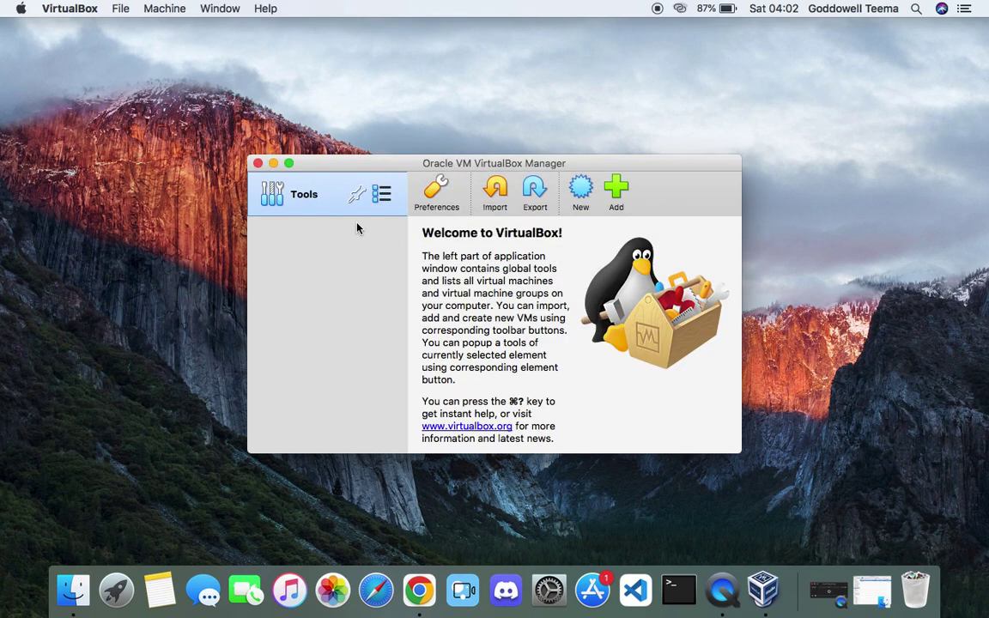
- Create a VM named 'Kali Linux 2023' with type Linux and version Linux 2.6 / 3.x / 4.x (64-bit)
left_click_drag(398, 167, 430, 149)
left_click(580, 196)
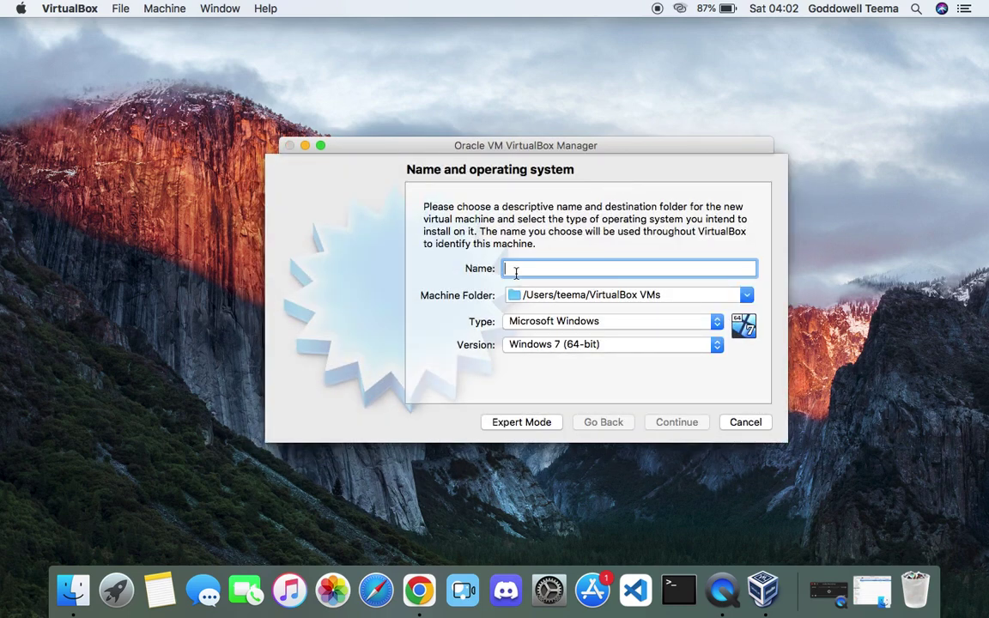
type("Kali")
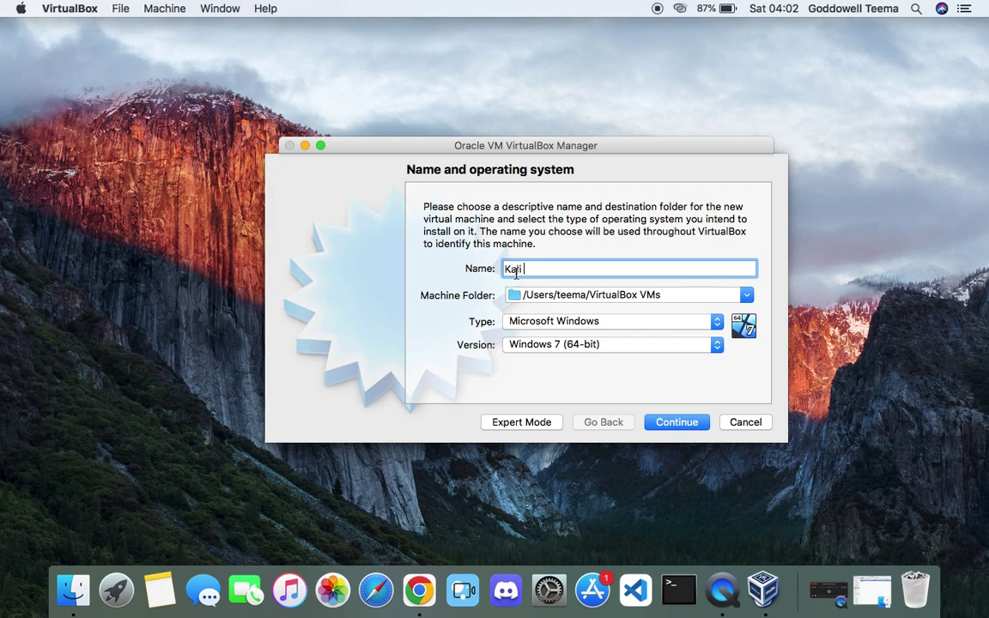
type(" Linux")
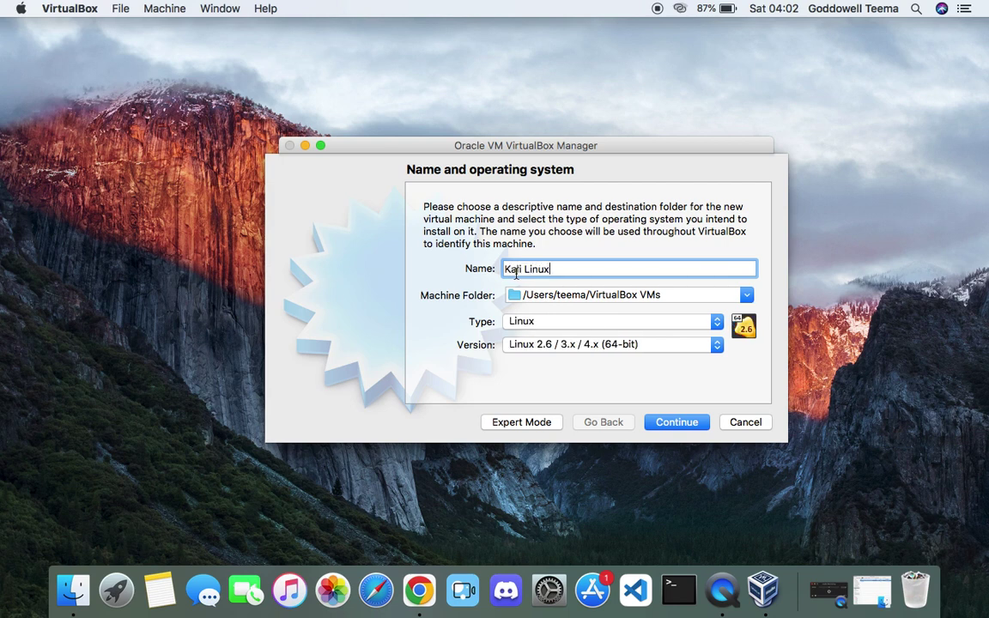
type(" 2023")
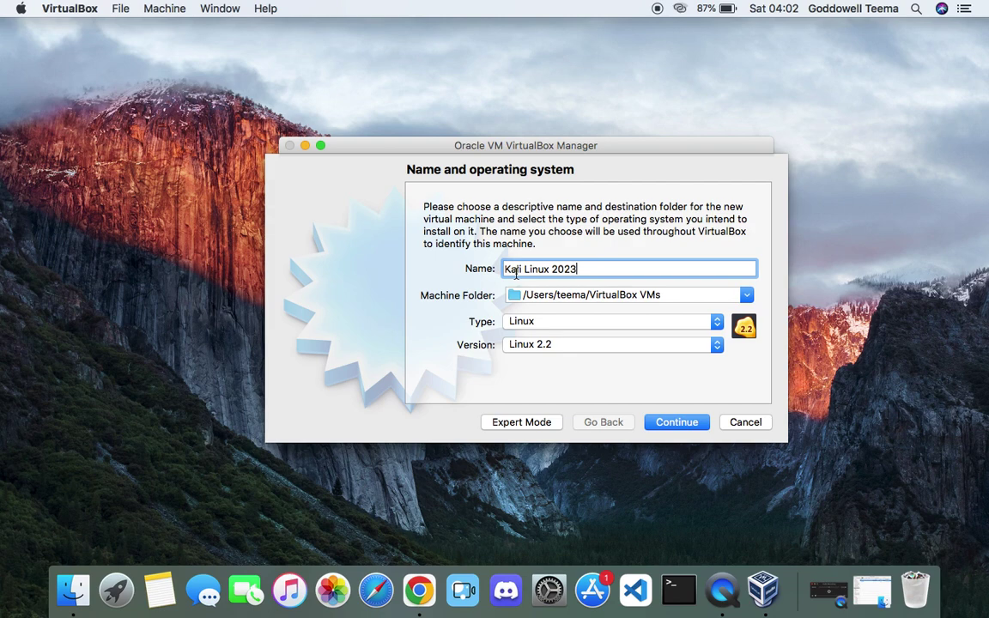
left_click(549, 324)
left_click(544, 324)
left_click(606, 344)
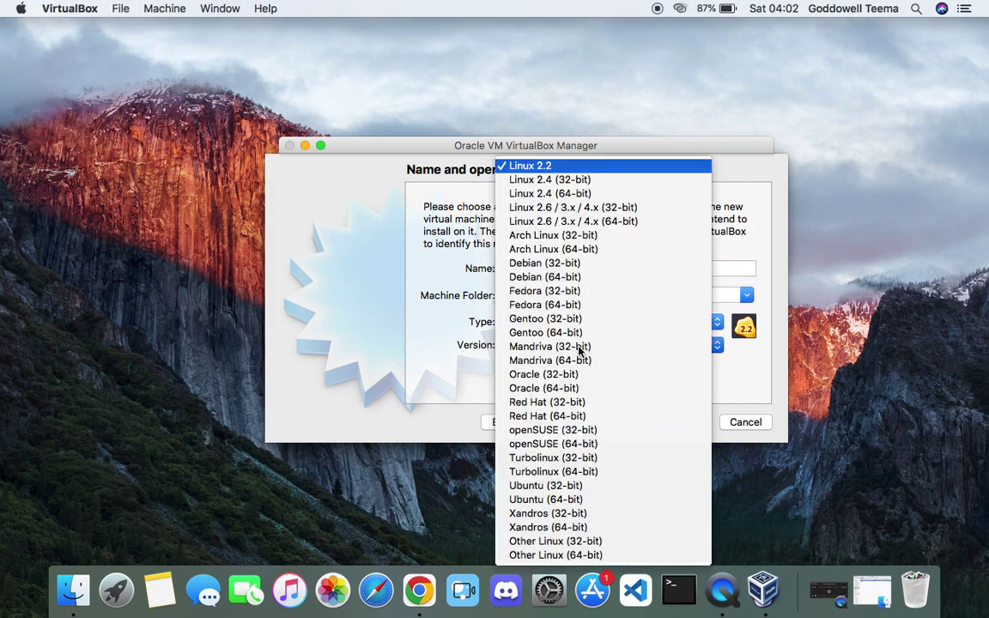
left_click(600, 225)
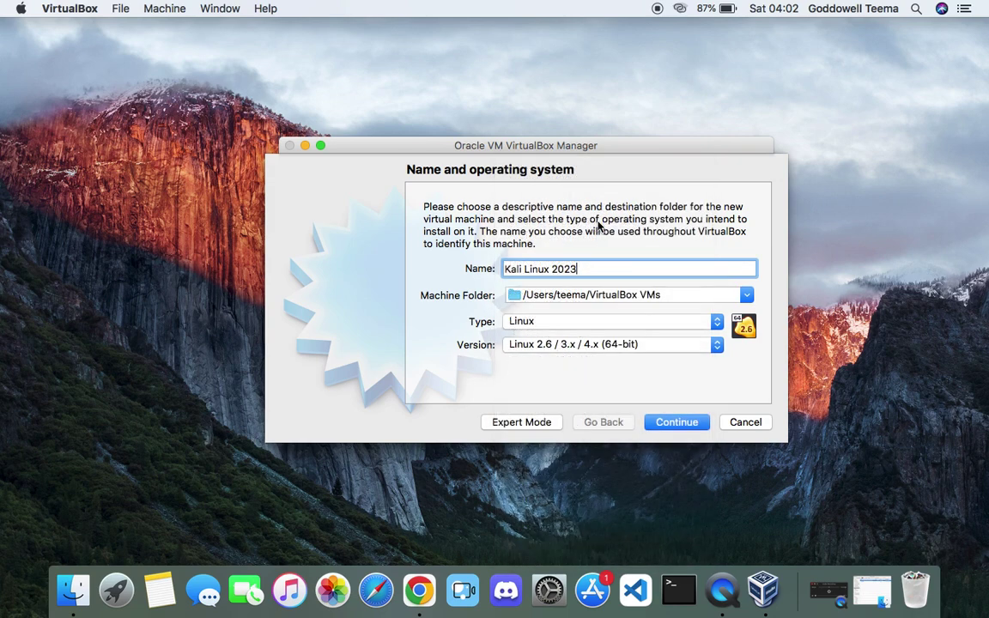
left_click(676, 422)
- Give the VM 4761 MB of memory and a new dynamically allocated VDI hard disk
left_click_drag(442, 269, 500, 289)
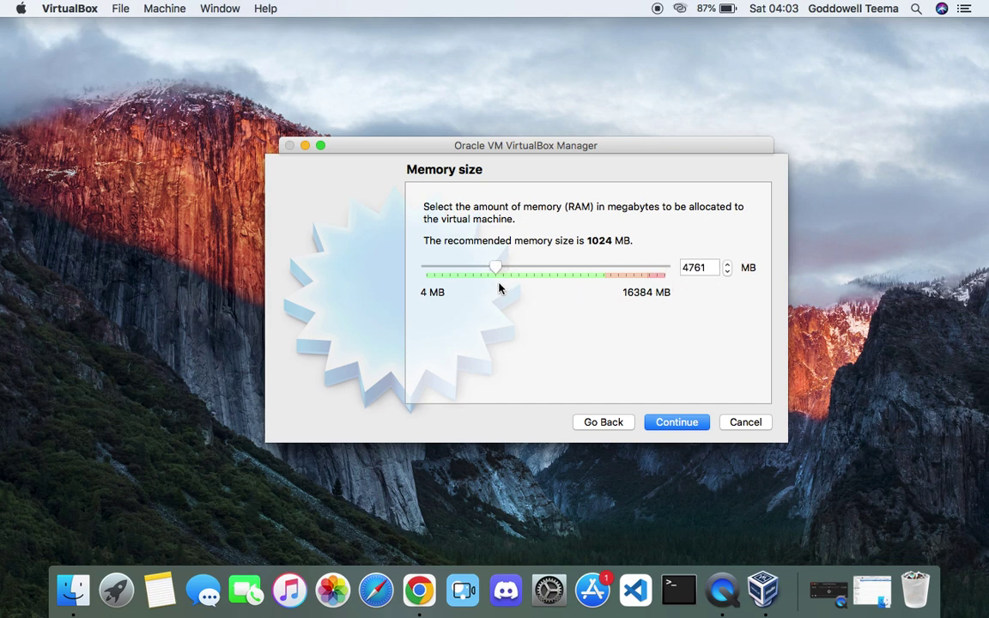
left_click(659, 423)
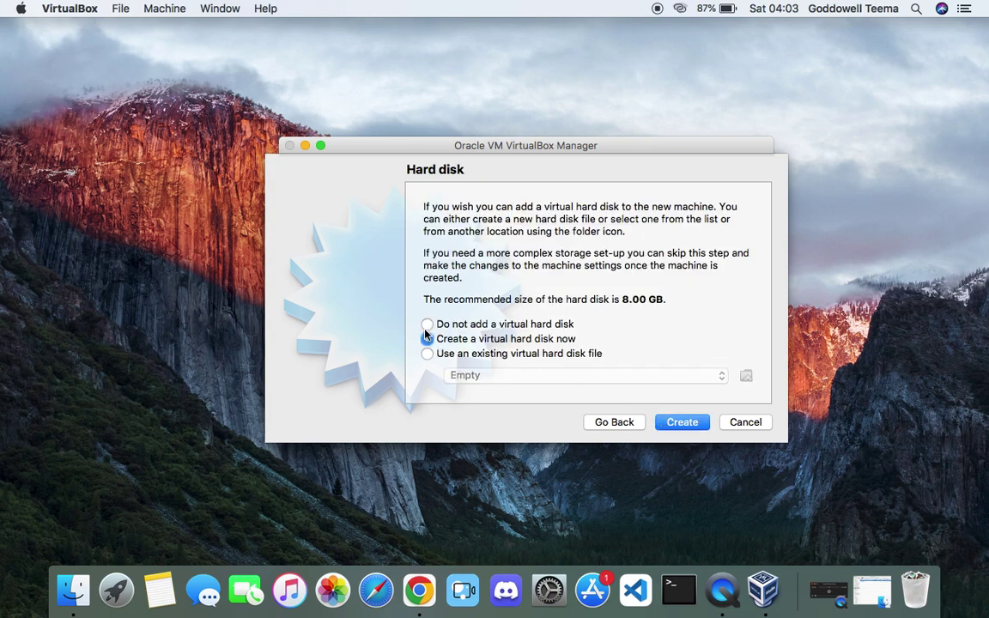
left_click(679, 424)
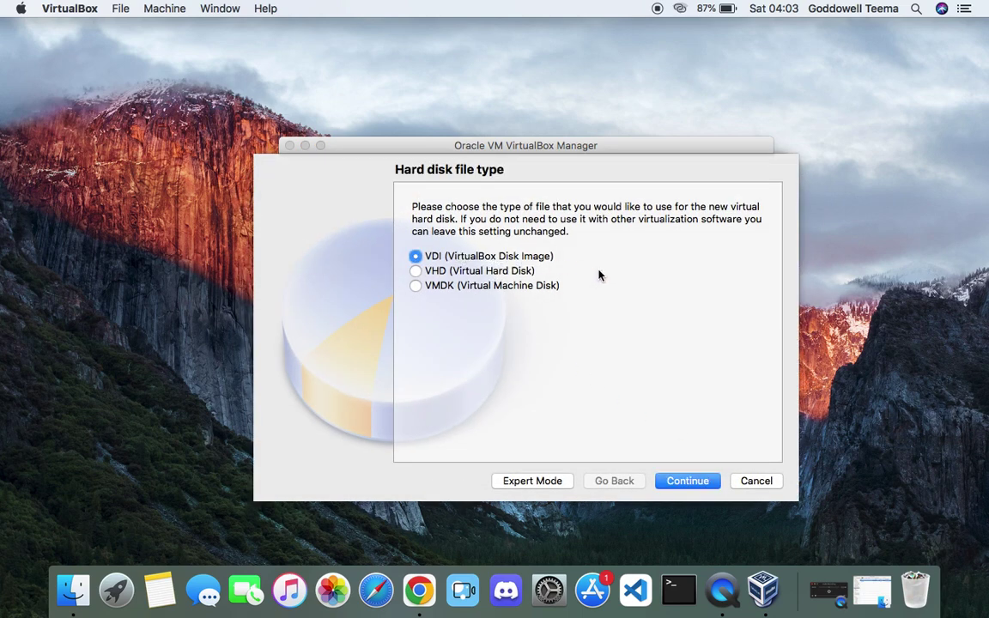
left_click(690, 483)
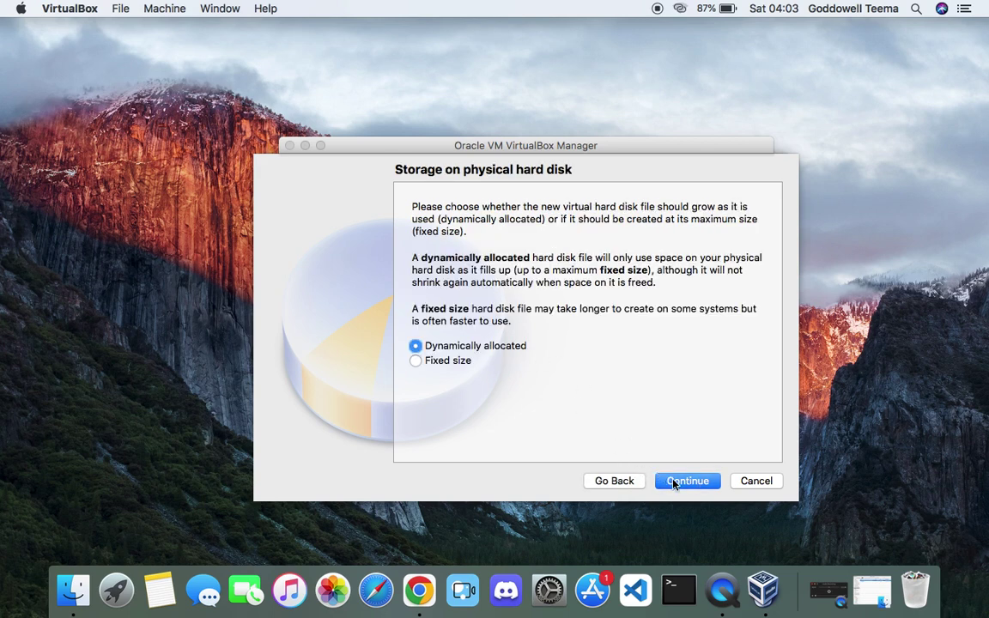
left_click(674, 482)
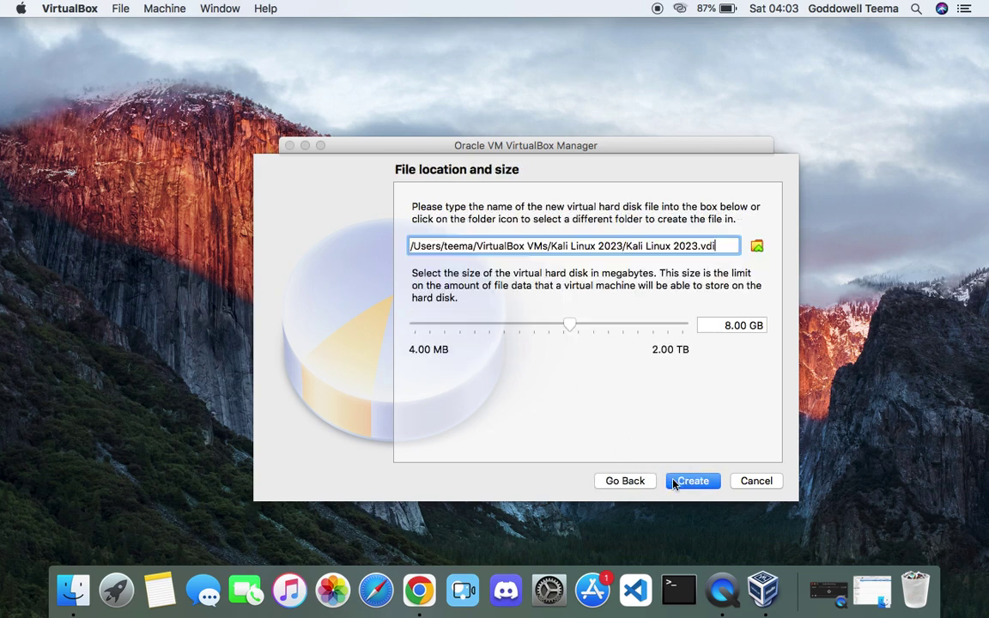
- Size the Kali Linux 2023.vdi disk at 54.61 GB and create the machine
left_click(570, 330)
left_click_drag(573, 330, 605, 331)
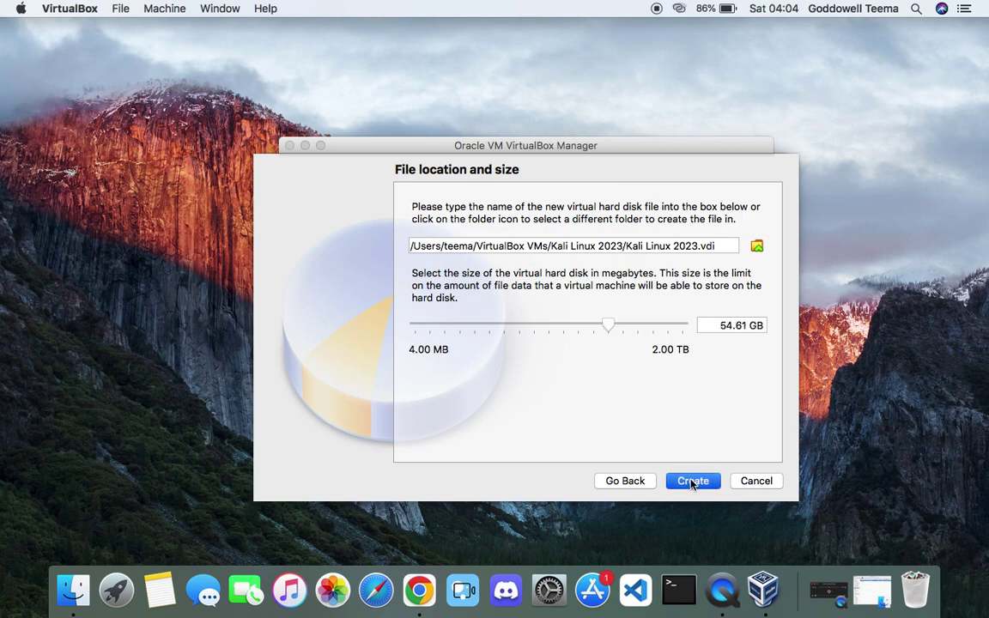
left_click(693, 482)
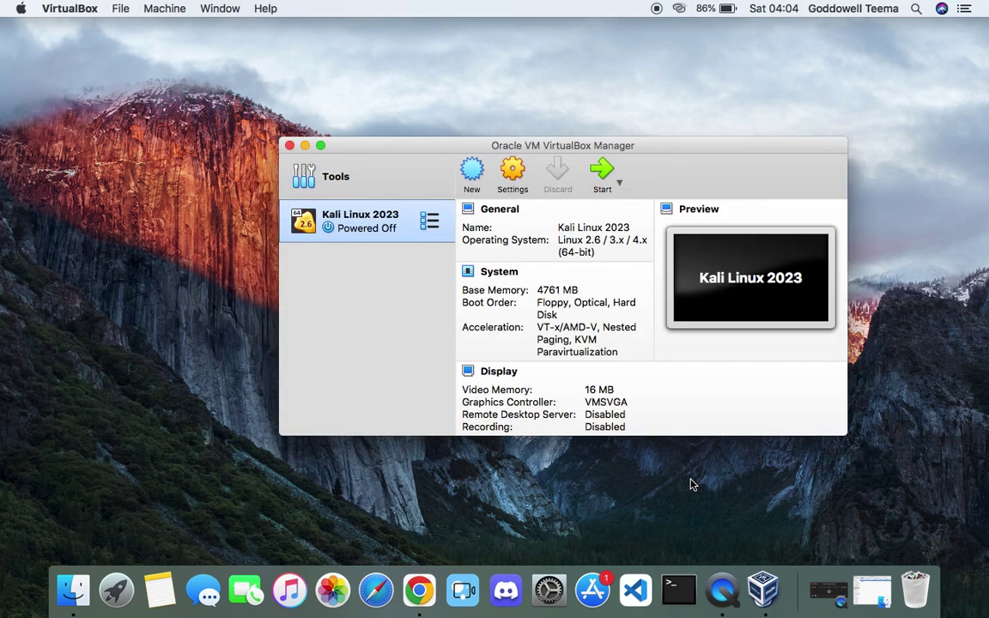
- In the Kali Linux 2023 VM's System settings, raise the processor count above one CPU
left_click_drag(607, 437, 607, 538)
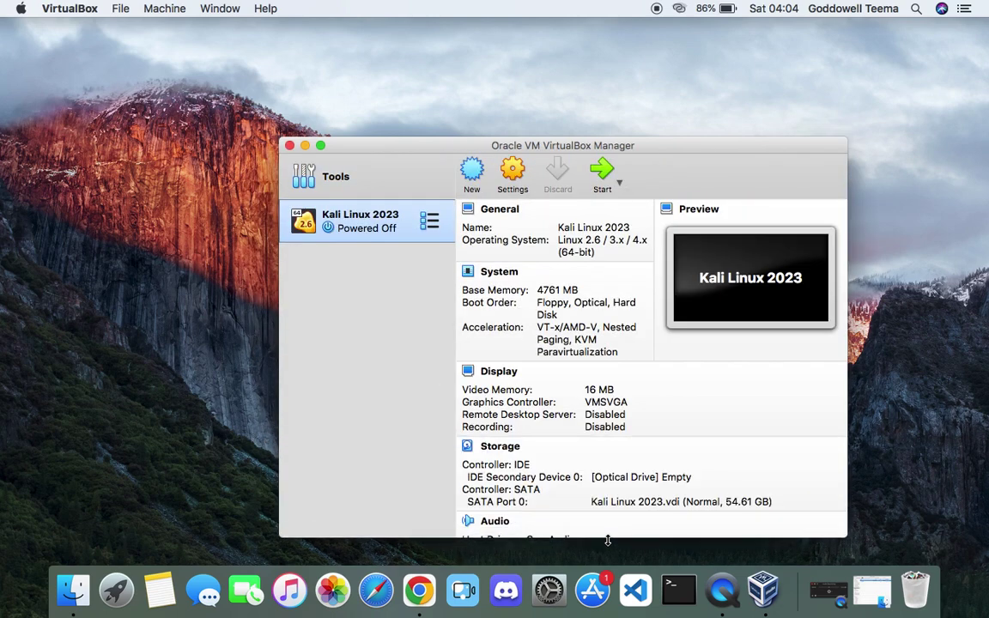
left_click_drag(456, 153, 415, 96)
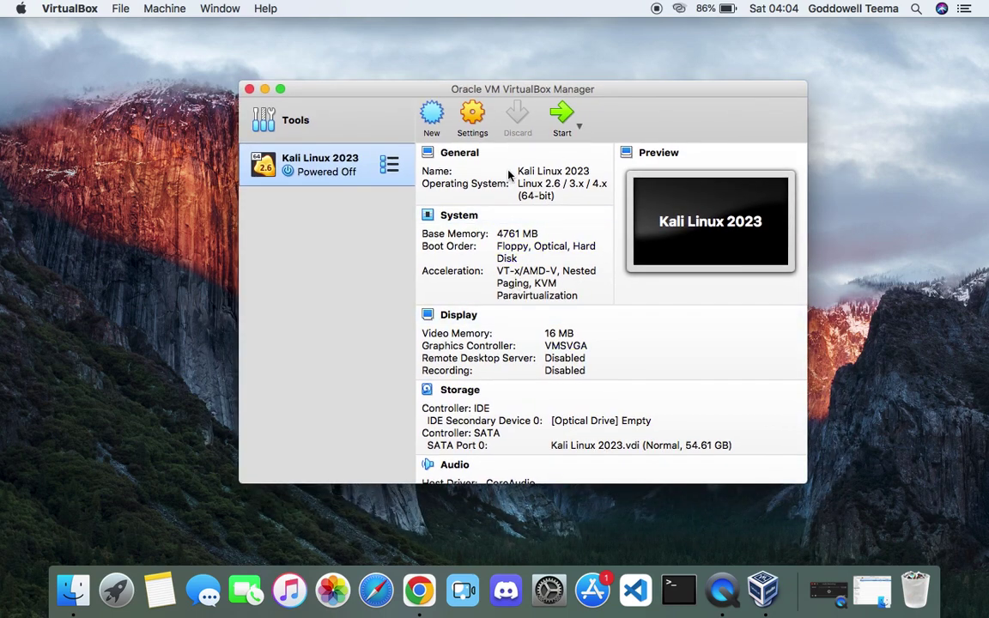
left_click(471, 122)
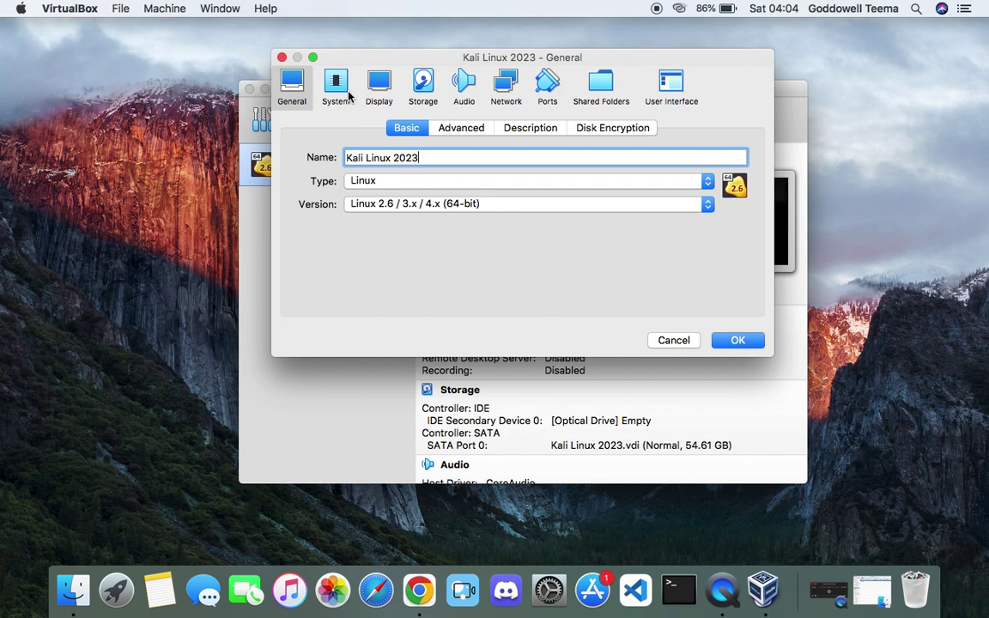
left_click(336, 92)
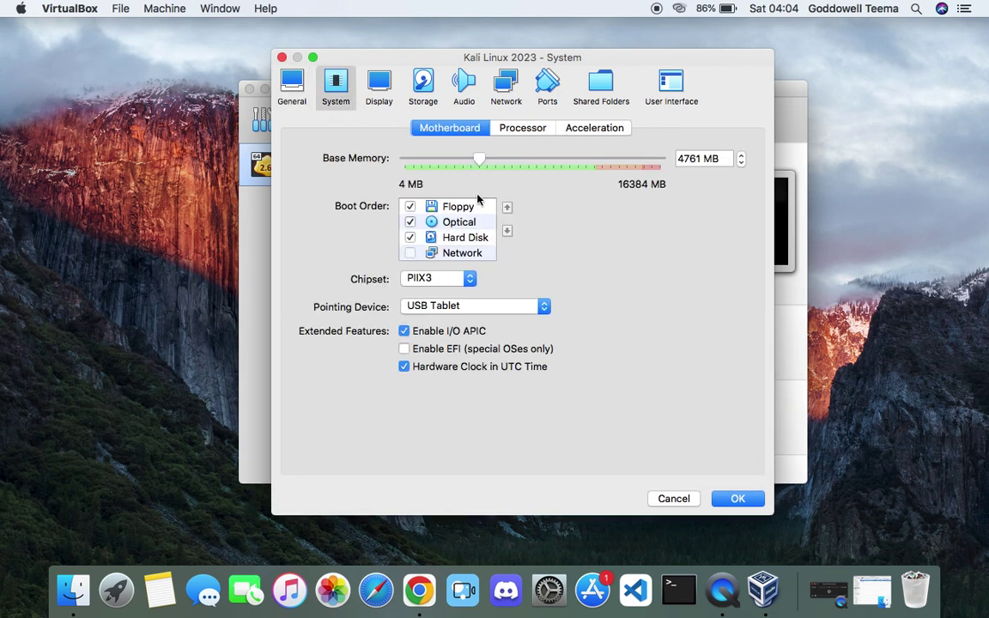
left_click(521, 130)
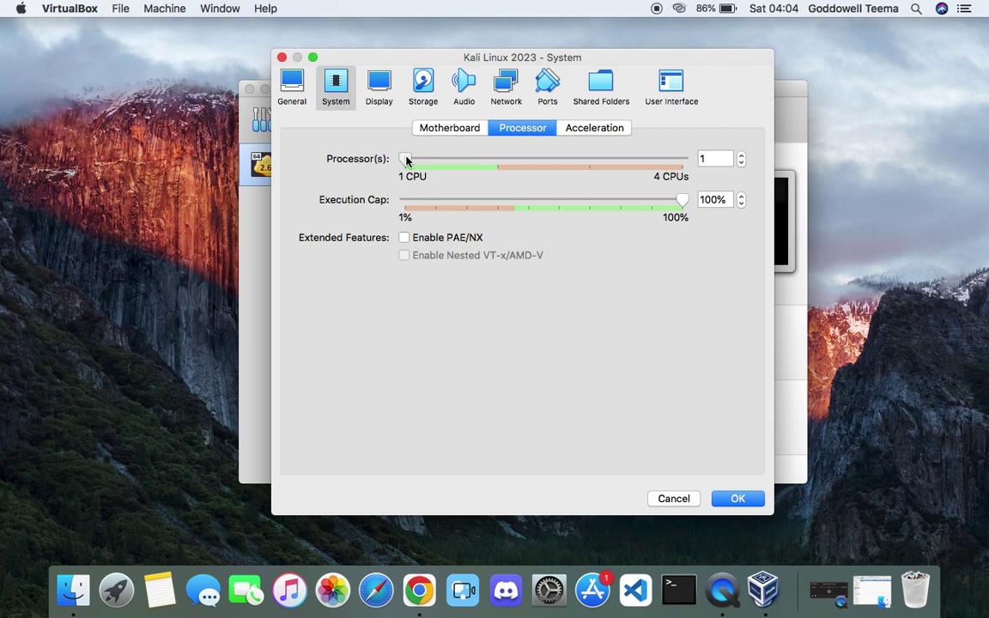
left_click(466, 161)
mouse_move(513, 164)
left_mouse_down()
mouse_move(698, 154)
mouse_move(556, 176)
mouse_move(498, 165)
mouse_move(669, 177)
mouse_move(517, 169)
left_mouse_up()
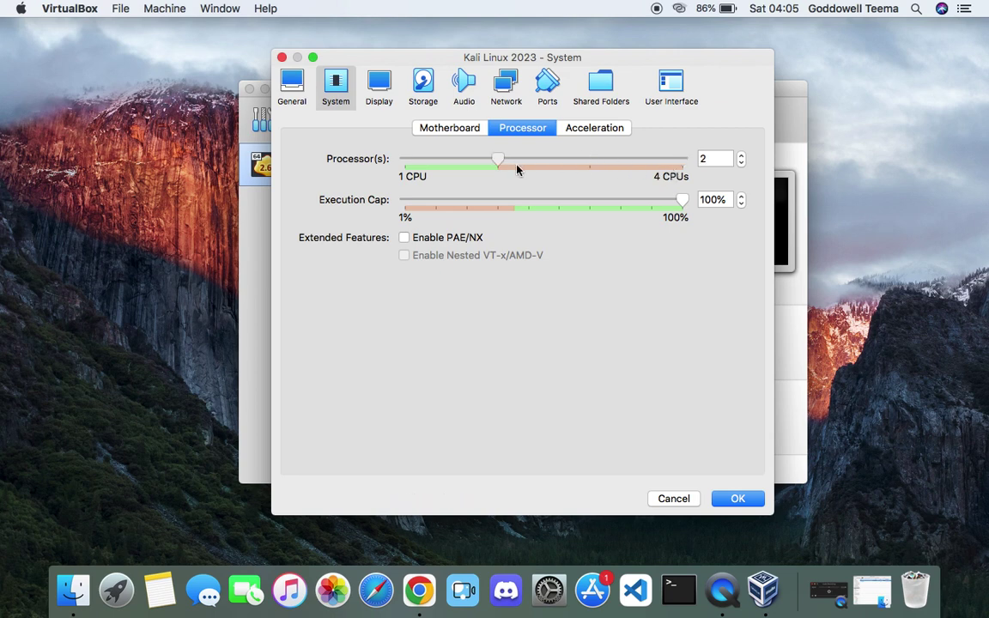
- Set video memory to 128 MB, enable 3D acceleration, and go to the Storage page
left_click(375, 92)
left_click_drag(444, 164, 687, 169)
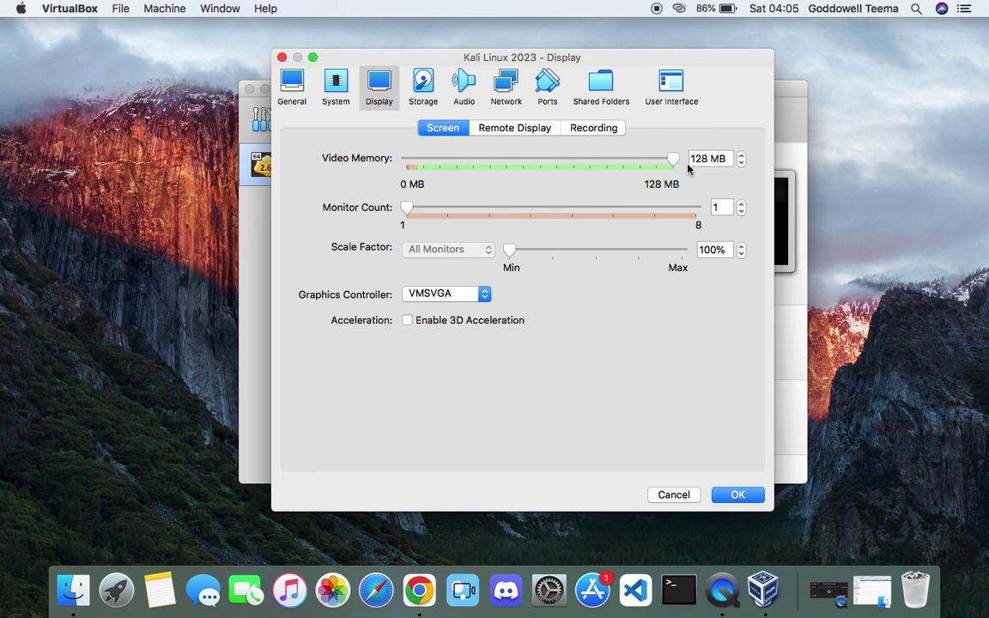
left_click(431, 323)
left_click(422, 81)
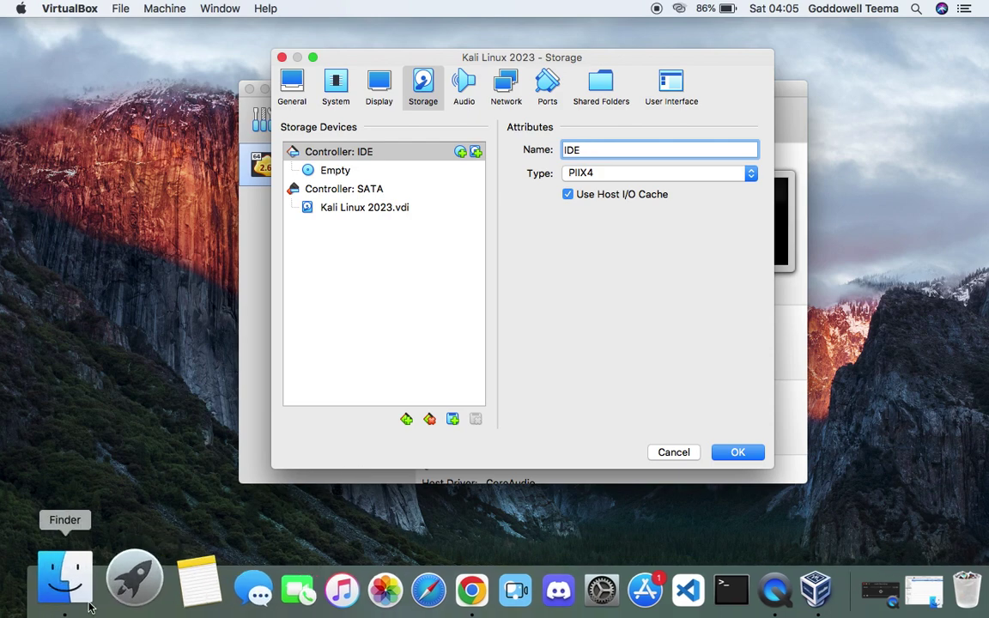
left_click(72, 571)
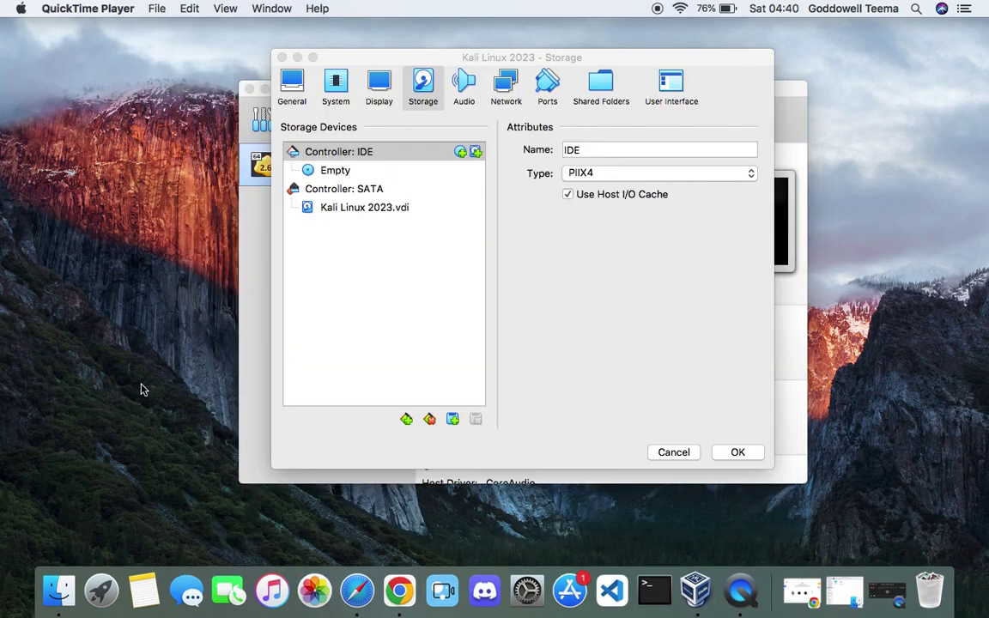
left_click(62, 591)
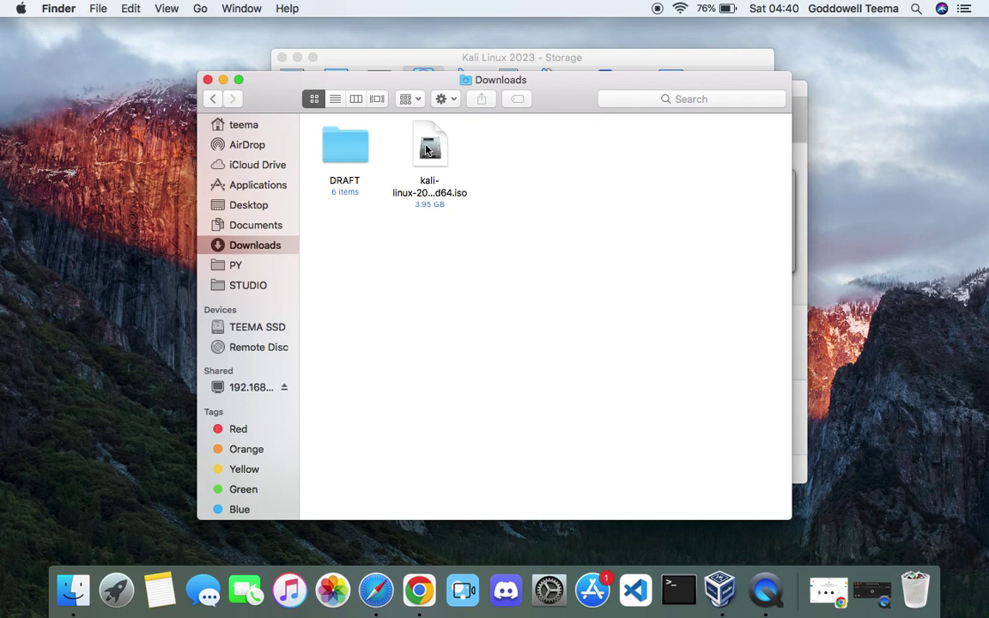
left_click(427, 148)
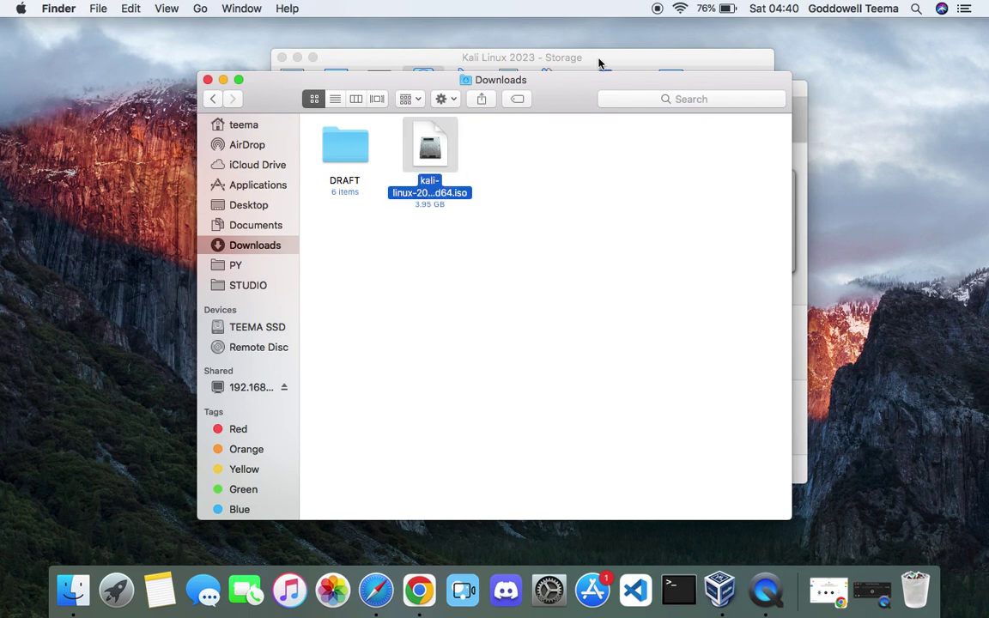
left_click_drag(576, 85, 543, 239)
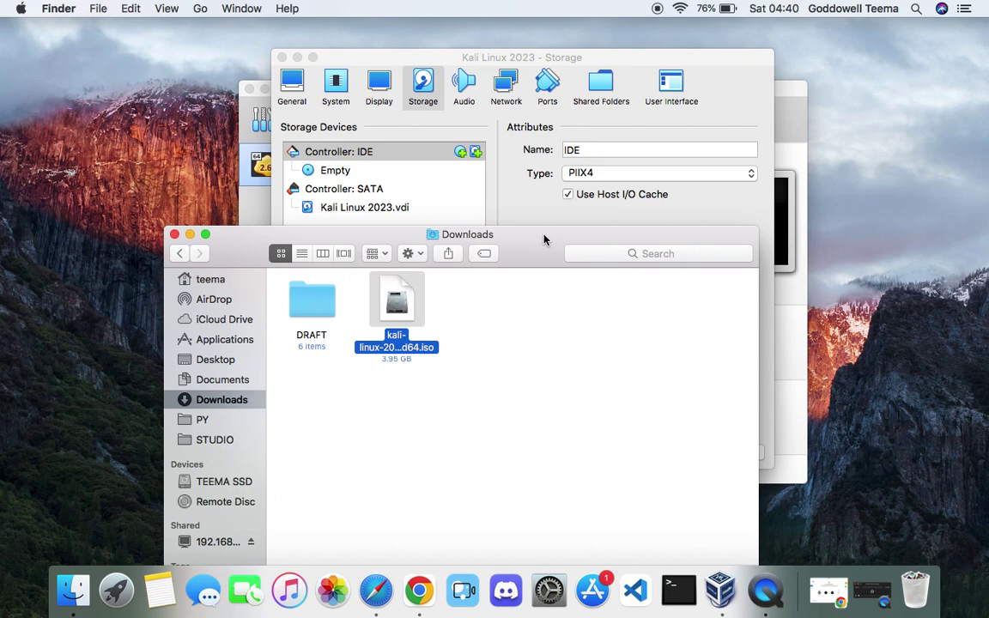
left_click(189, 234)
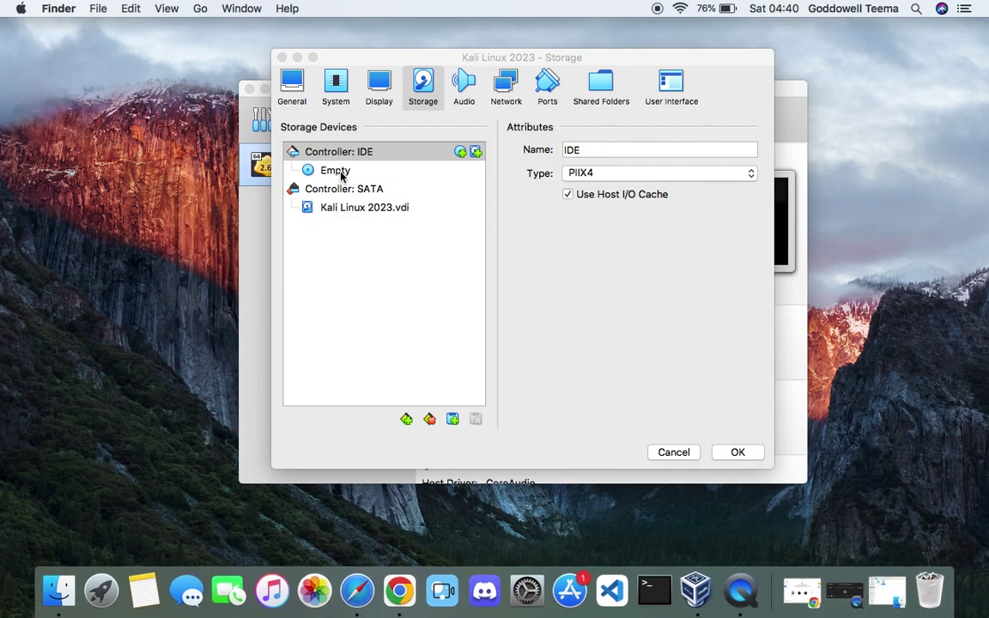
left_click(341, 171)
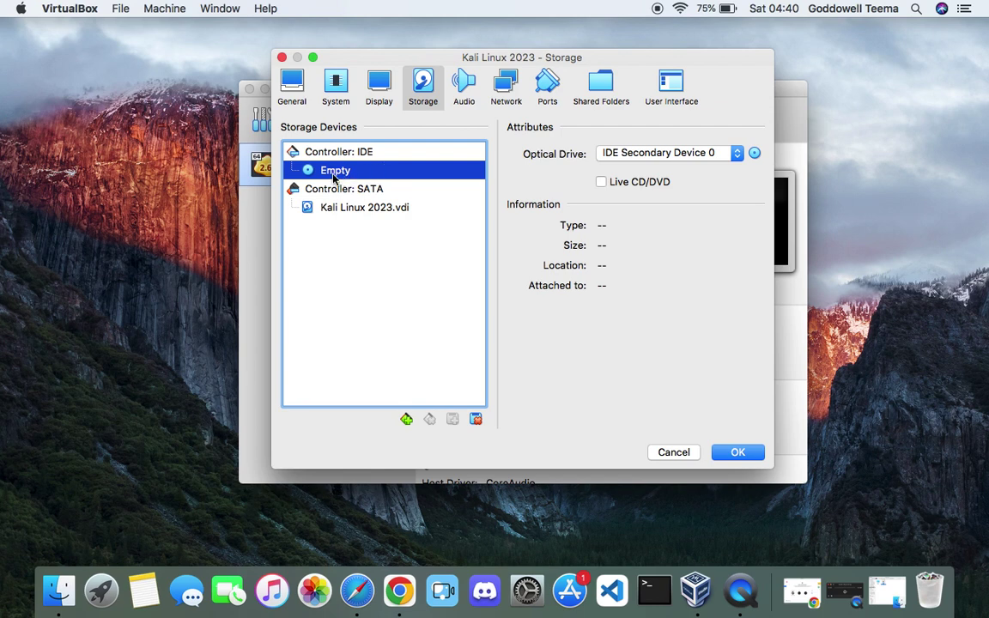
- Attach kali-linux-2023.2a-installer-amd64.iso from Downloads to the empty optical drive and save the settings
left_click(755, 154)
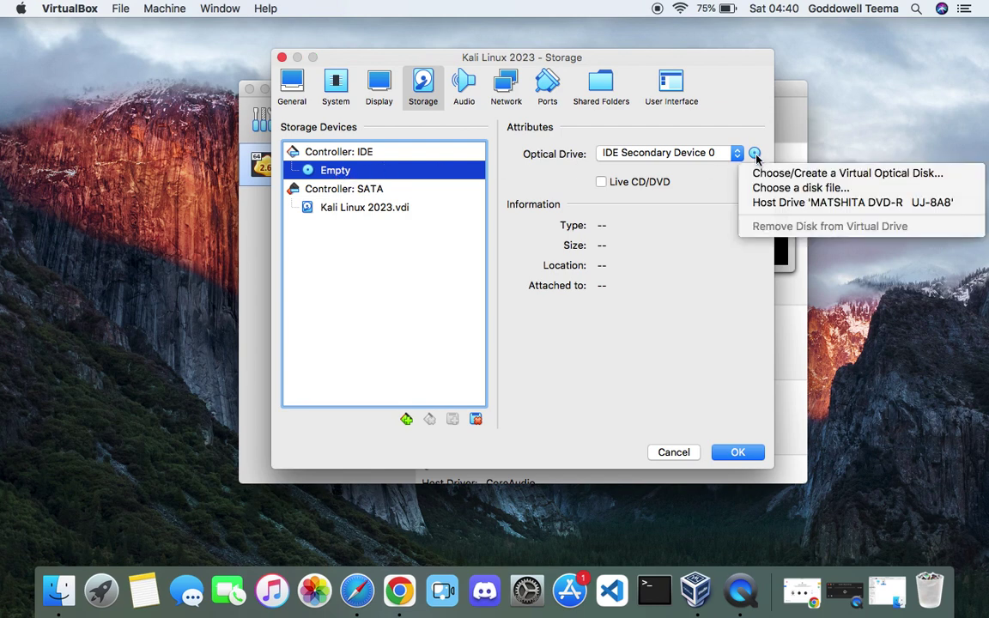
left_click(787, 190)
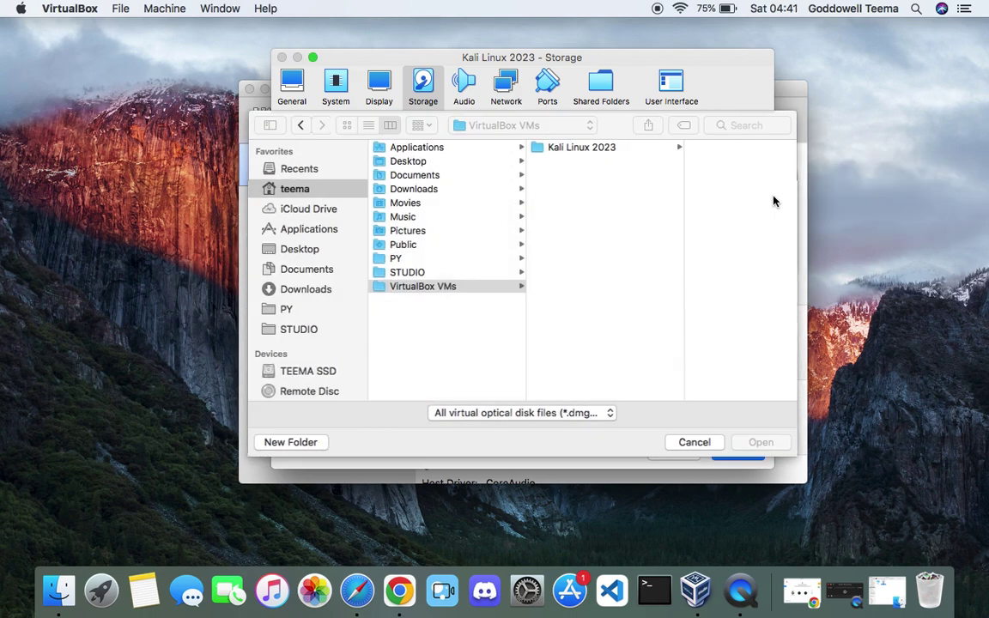
left_click(302, 291)
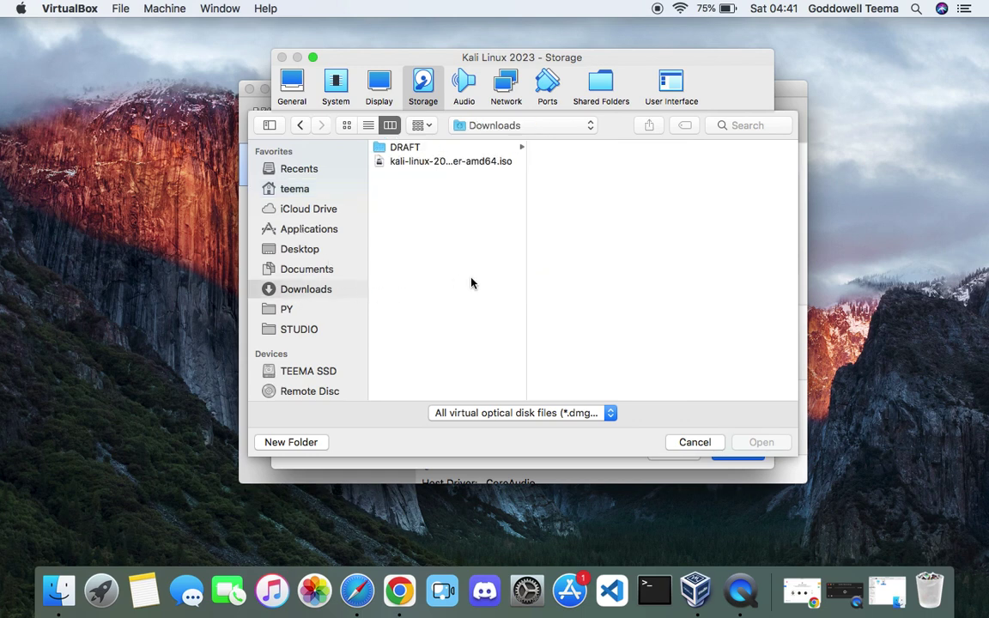
left_click(473, 164)
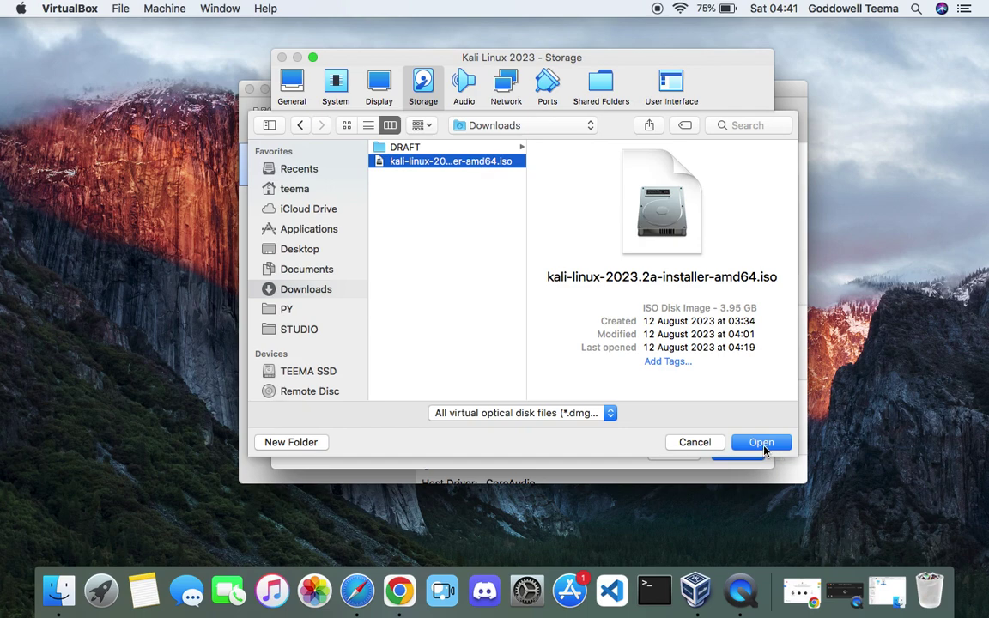
left_click(760, 444)
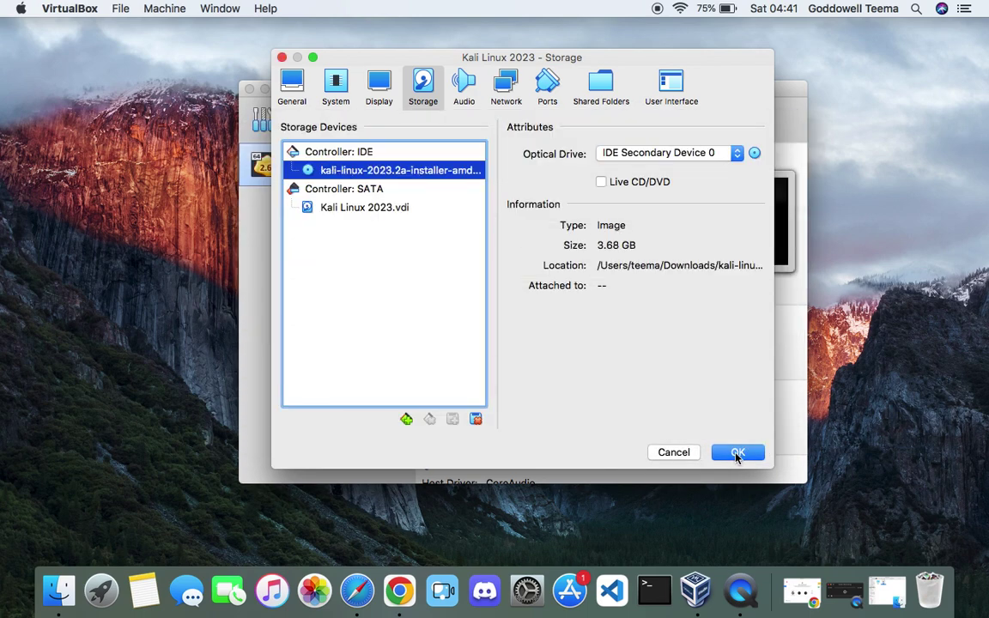
left_click(736, 453)
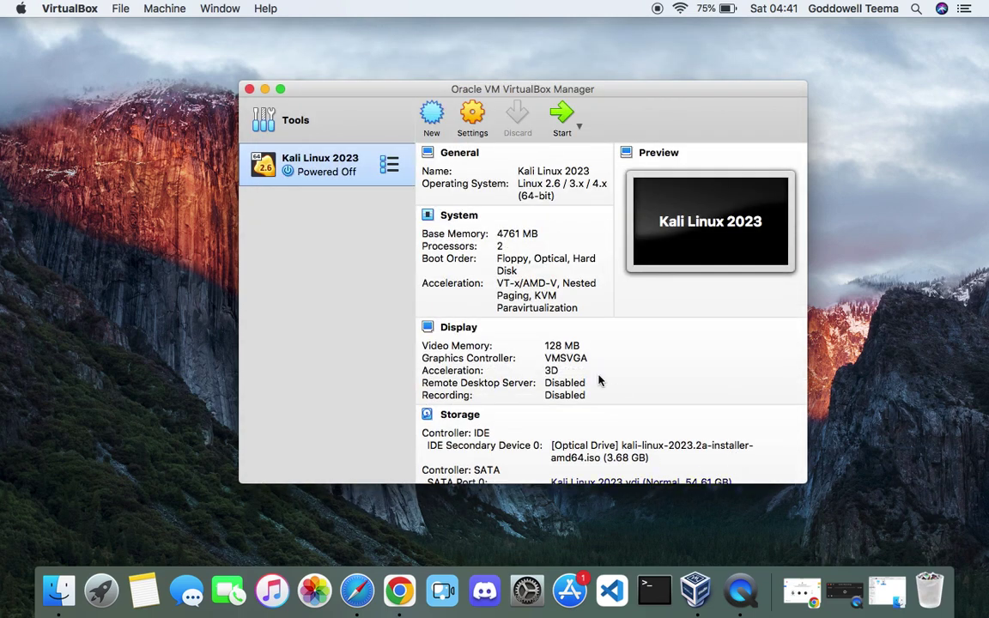
- Start the Kali Linux 2023 VM so it boots from the installer ISO
scroll(578, 369, "down", 5)
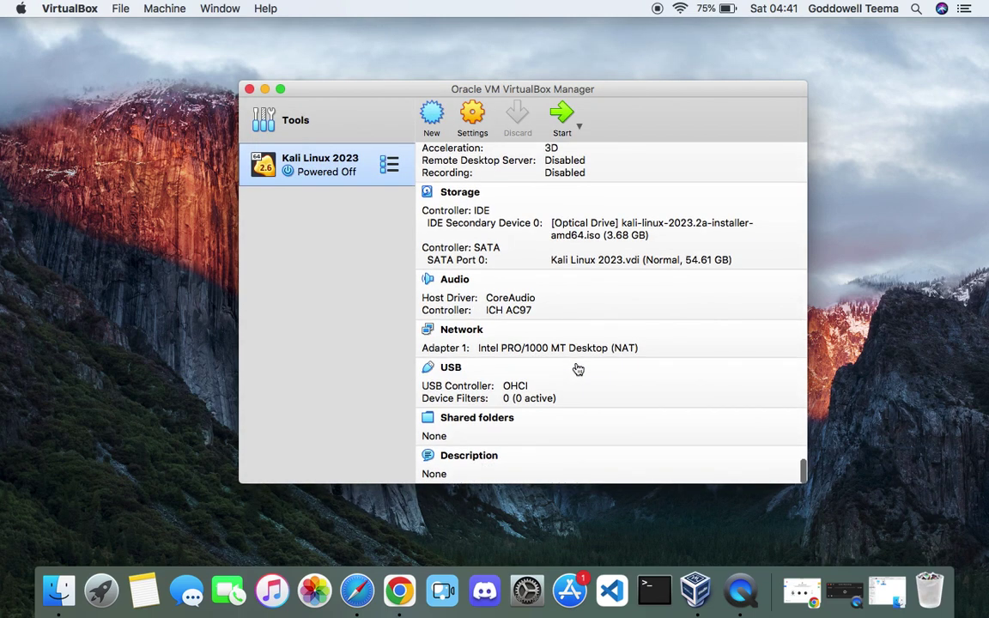
scroll(578, 369, "up", 10)
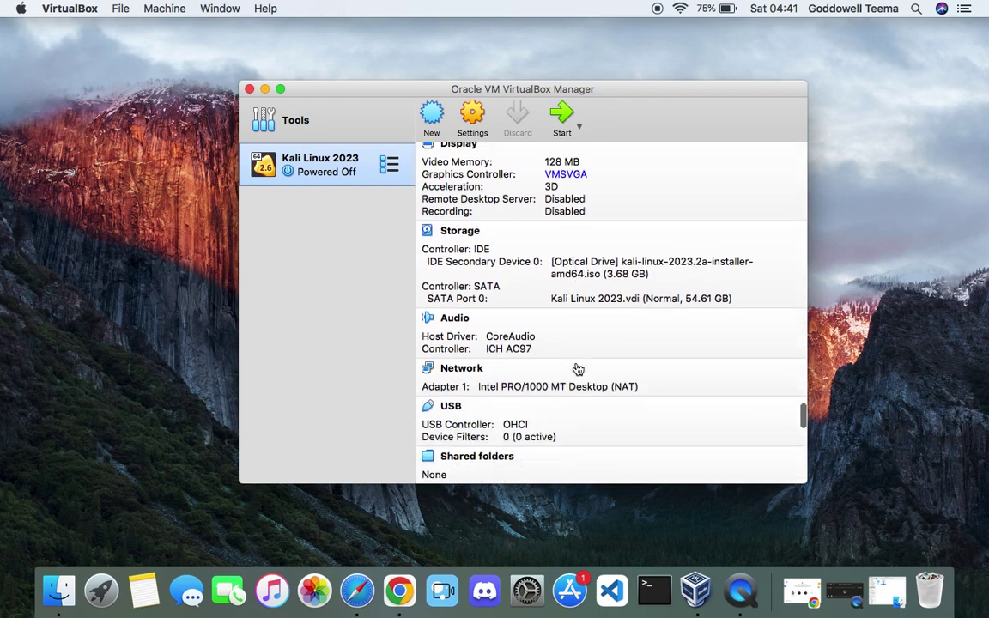
scroll(577, 369, "down", 5)
scroll(520, 333, "up", 5)
left_click(561, 113)
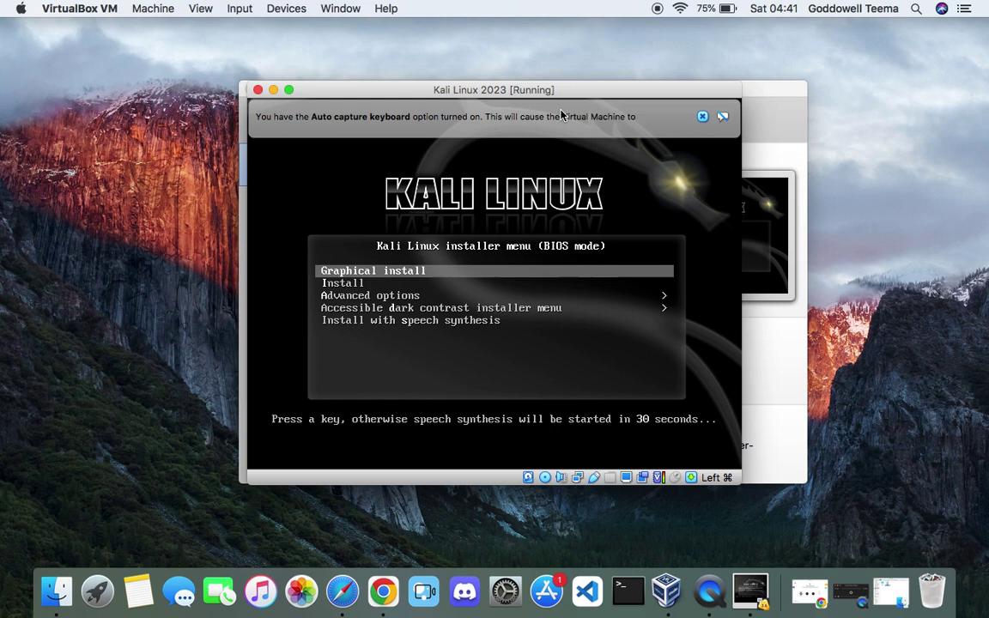
- Dismiss the keyboard and mouse capture notices and start the Kali Graphical install
left_click(702, 117)
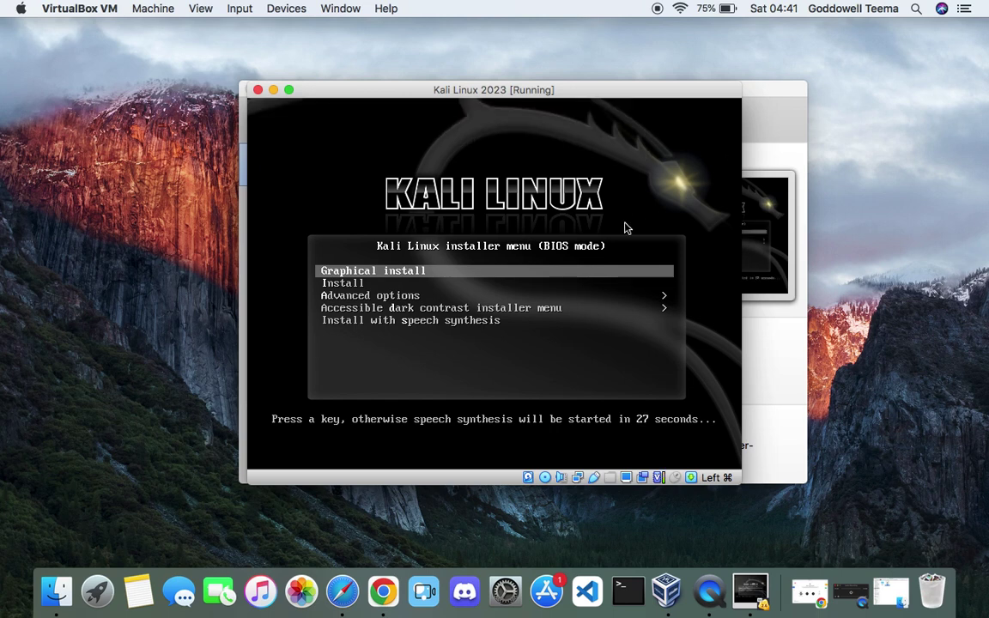
key("Return")
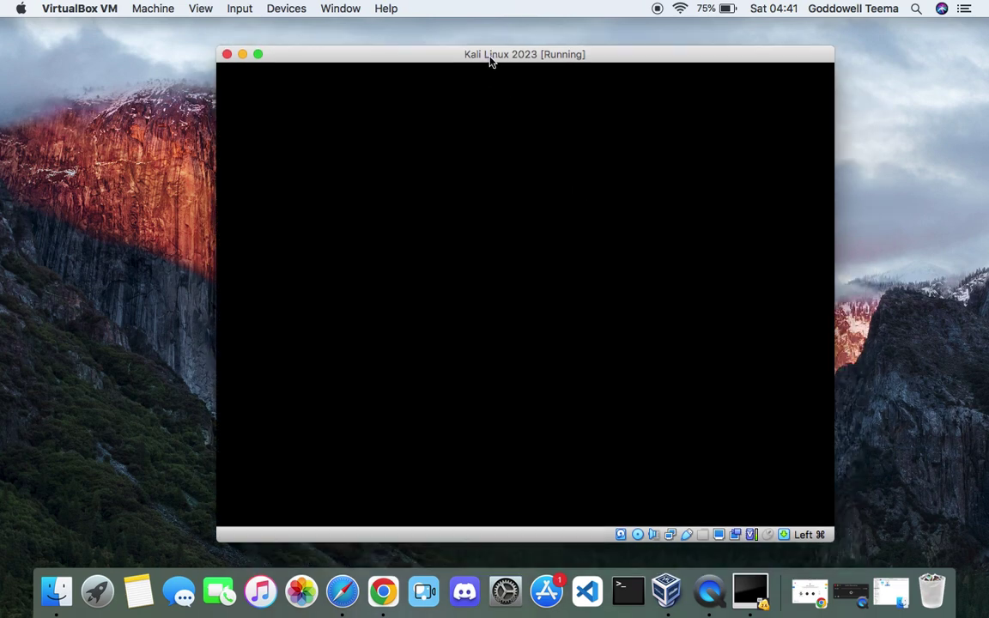
left_click(791, 75)
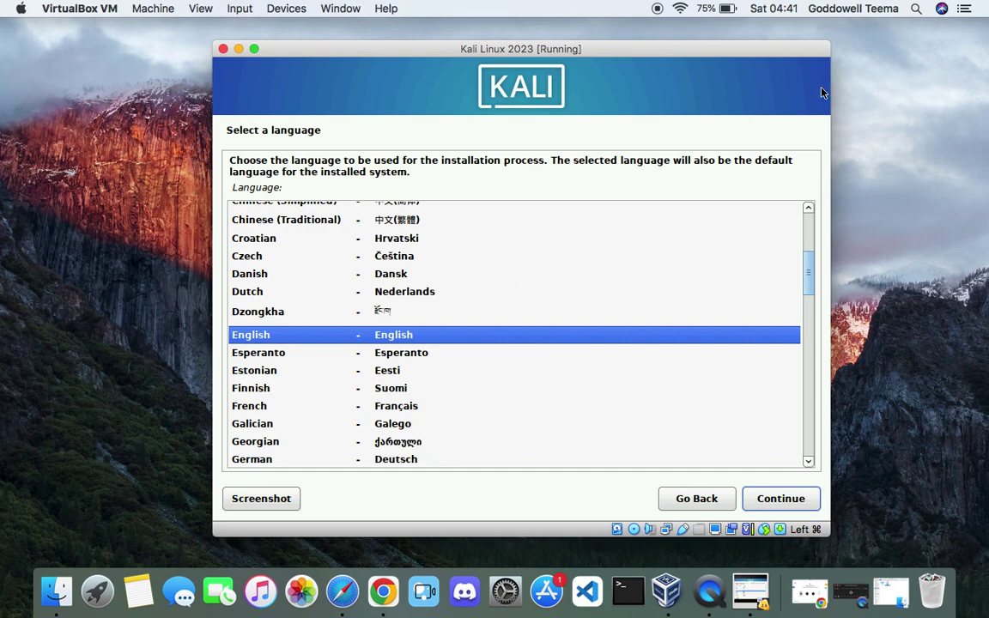
- Accept English, United States, the American English keymap, hostname kali and an empty domain name
left_click(771, 496)
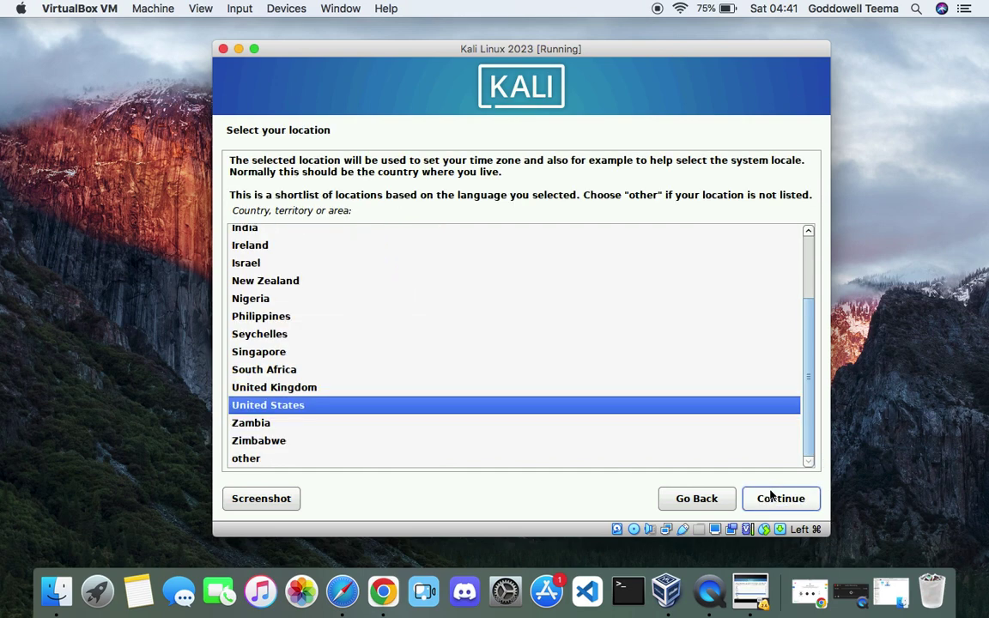
left_click(767, 498)
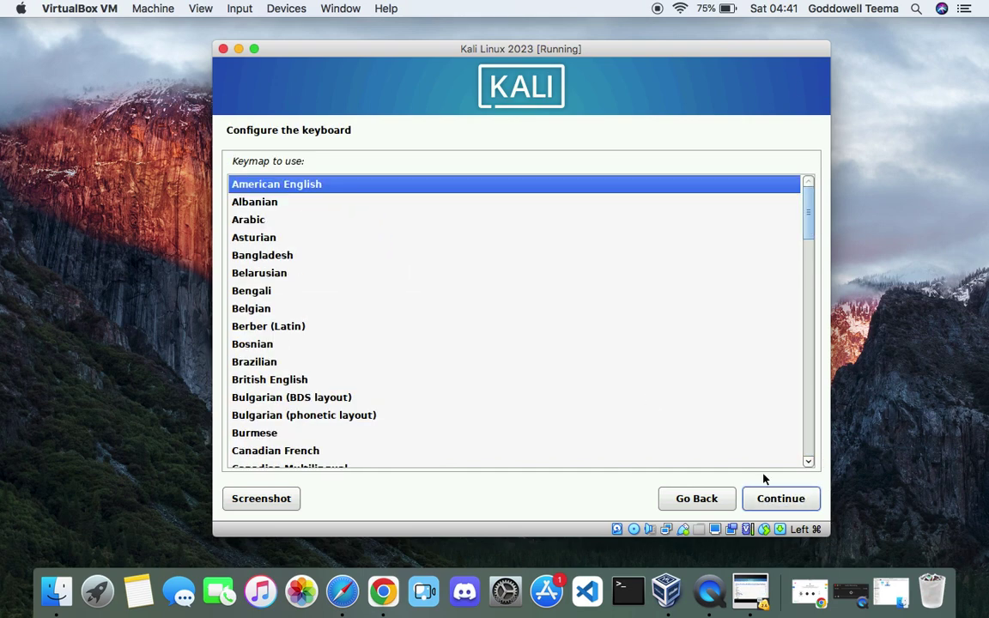
left_click(781, 498)
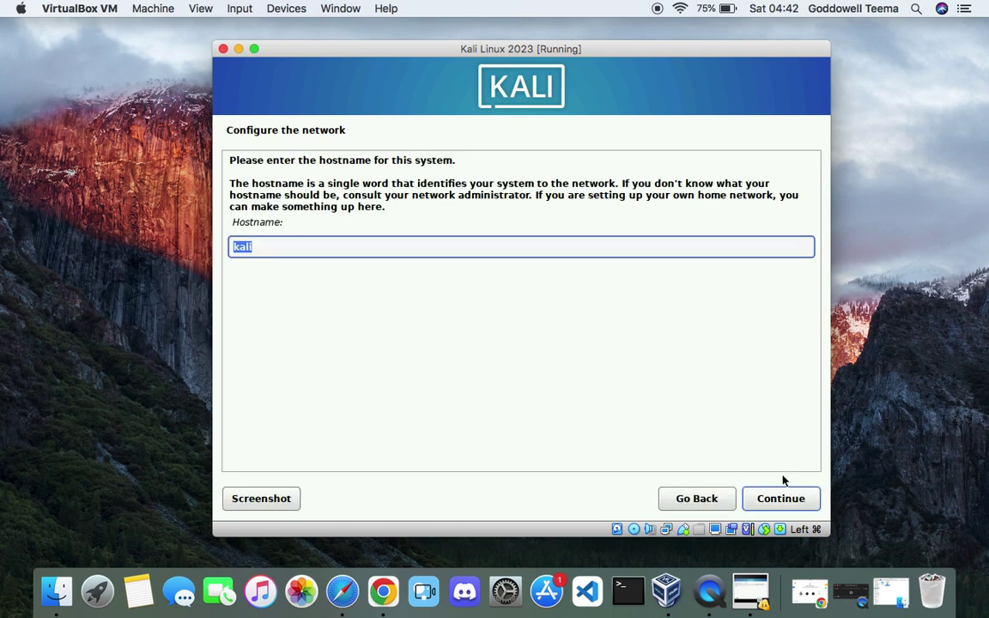
left_click(790, 509)
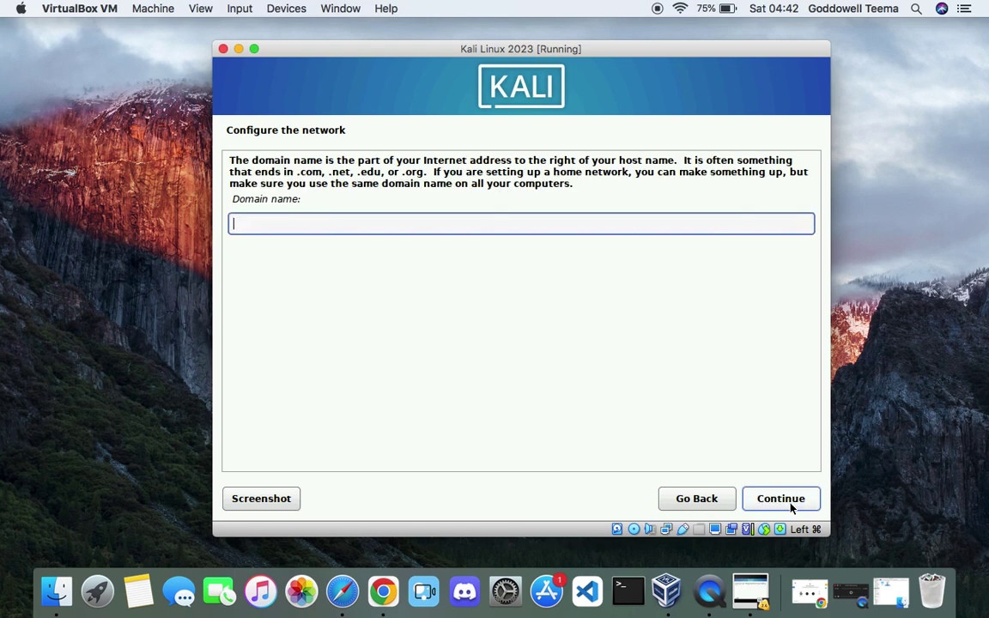
left_click(780, 499)
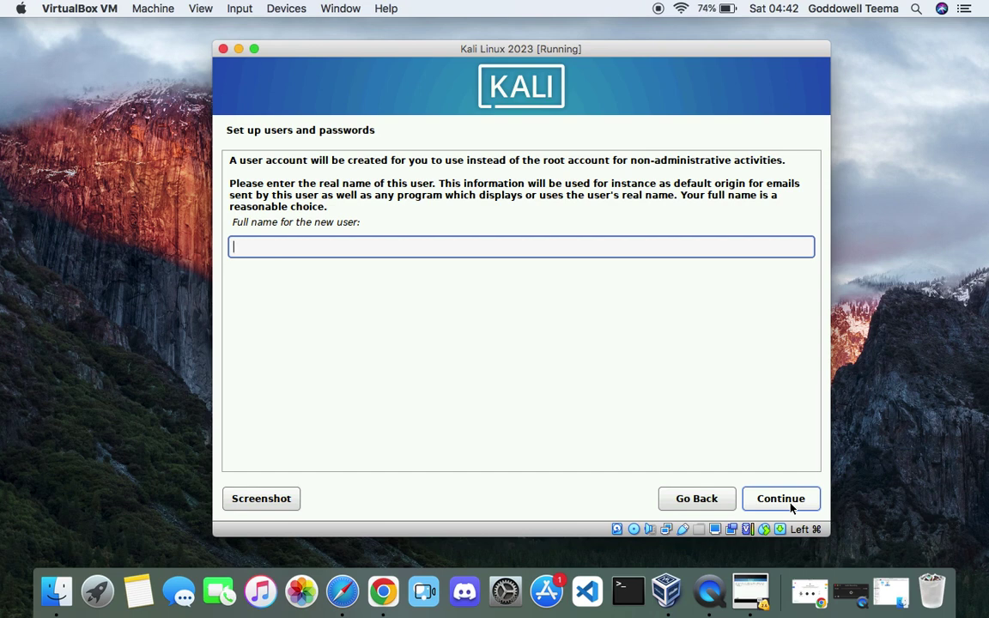
- Enter the new user's full name and replace the suggested username with a chosen one
type("Everything Tech")
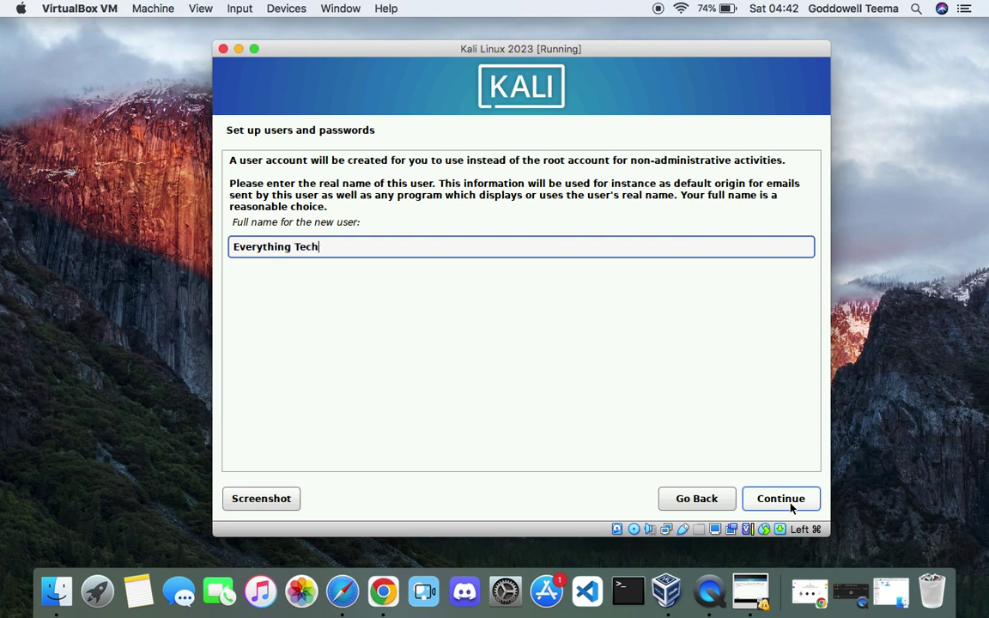
left_click(772, 499)
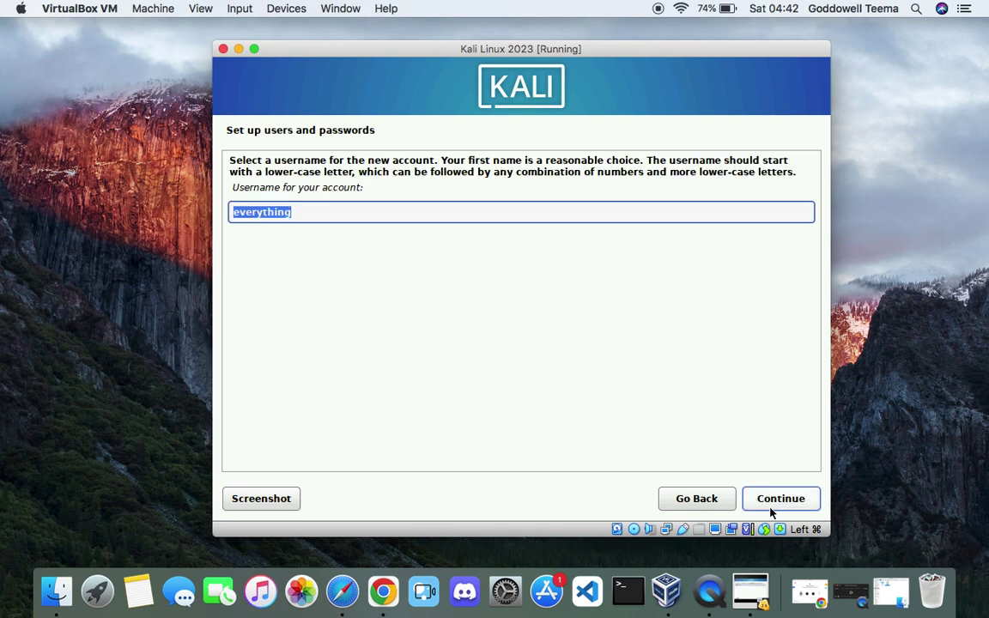
left_click(362, 216)
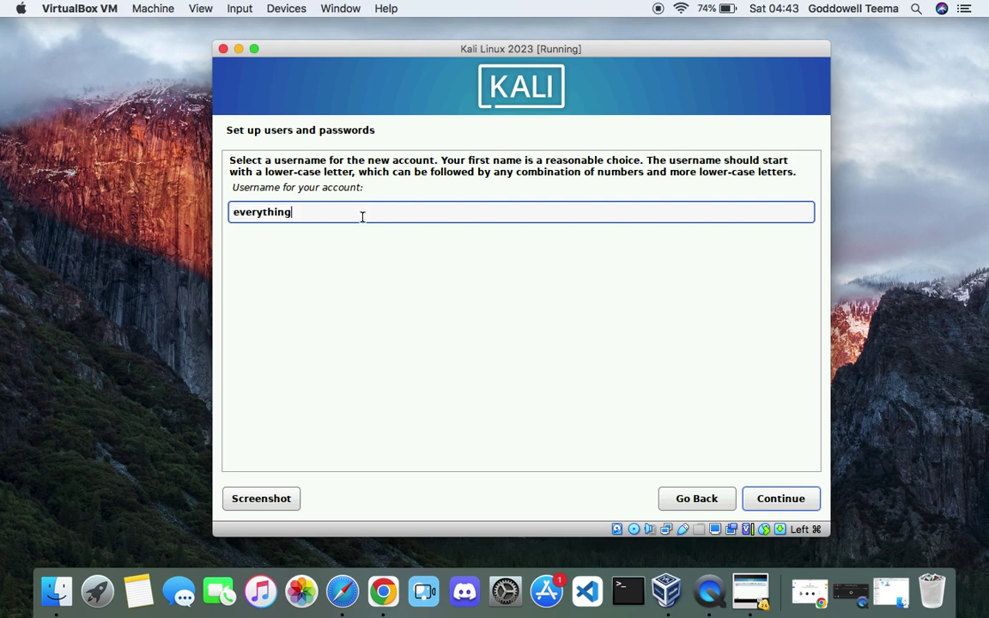
type("teema")
key("BackSpace")
key("BackSpace")
key("BackSpace")
key("BackSpace")
key("BackSpace")
key("BackSpace")
key("BackSpace")
key("BackSpace")
key("BackSpace")
key("BackSpace")
left_click(780, 498)
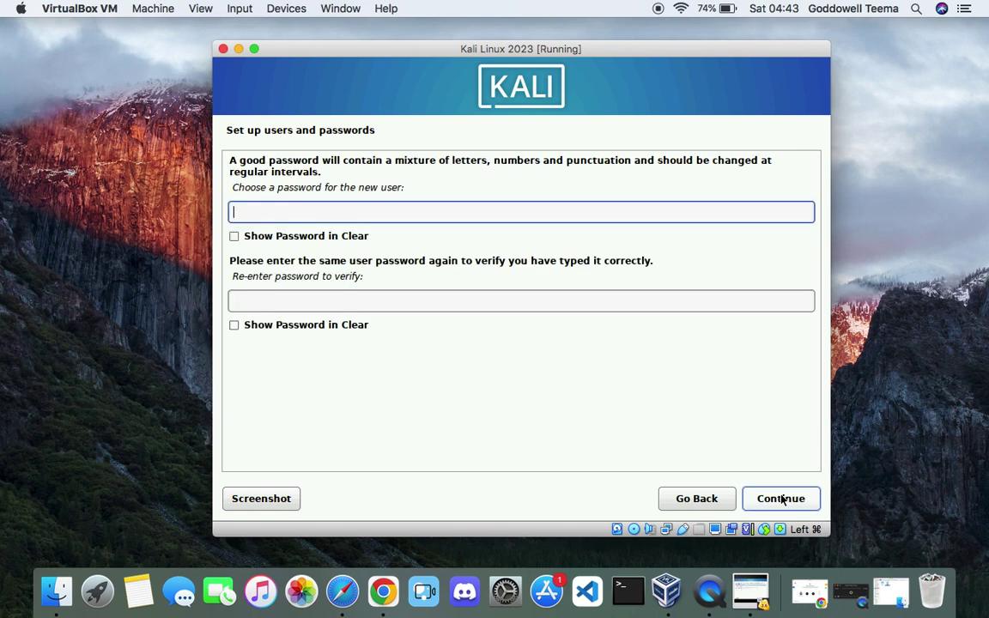
- Set and confirm the account password, then keep the Eastern time zone
type("kali")
key("Tab")
type("kali")
left_click(790, 508)
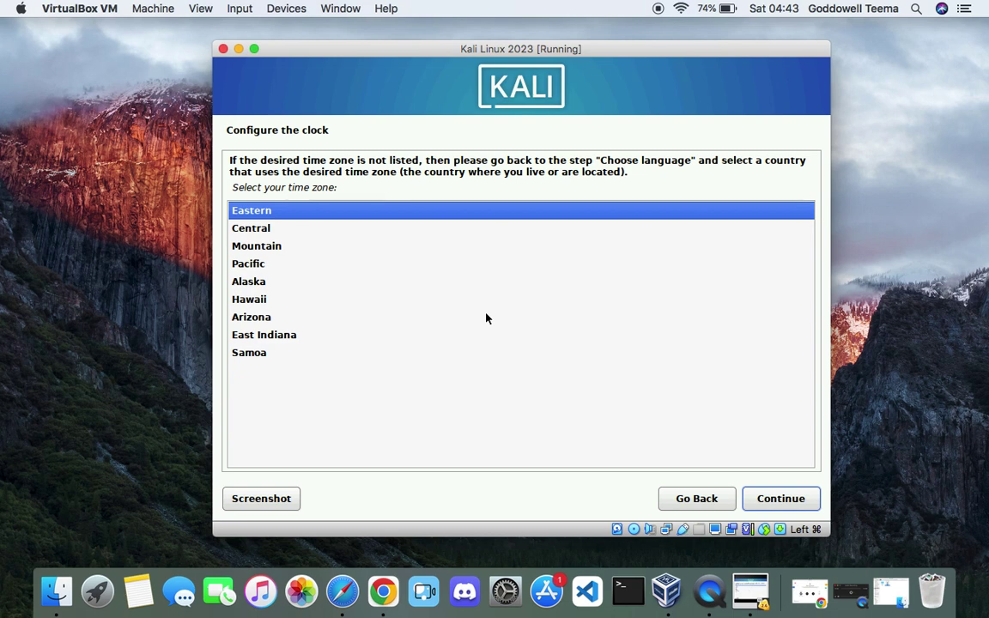
left_click(797, 492)
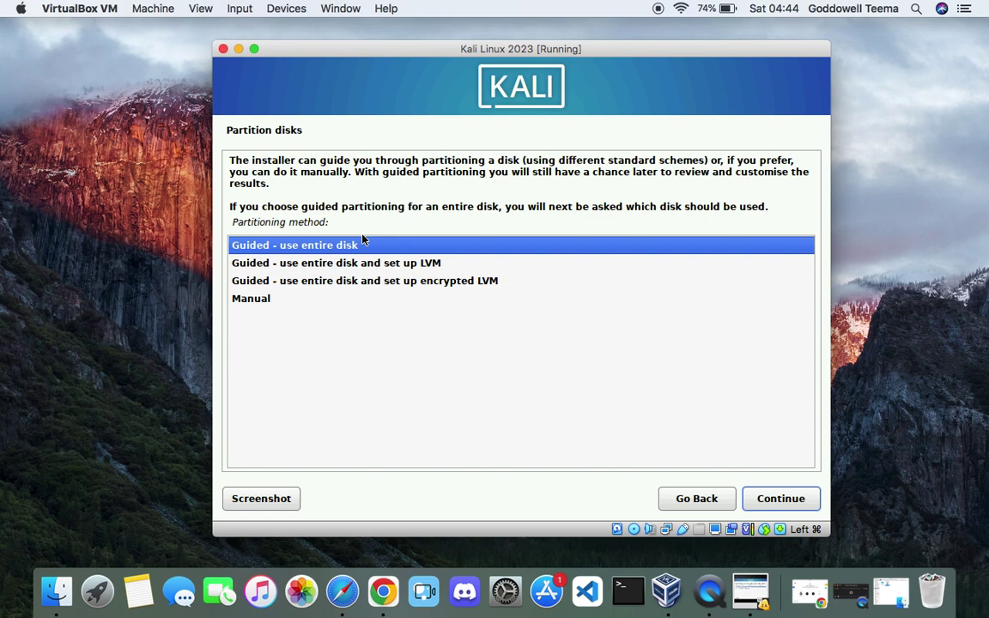
- Guided-partition the entire 58.6 GB disk with all files in one partition and write the changes
left_click(777, 504)
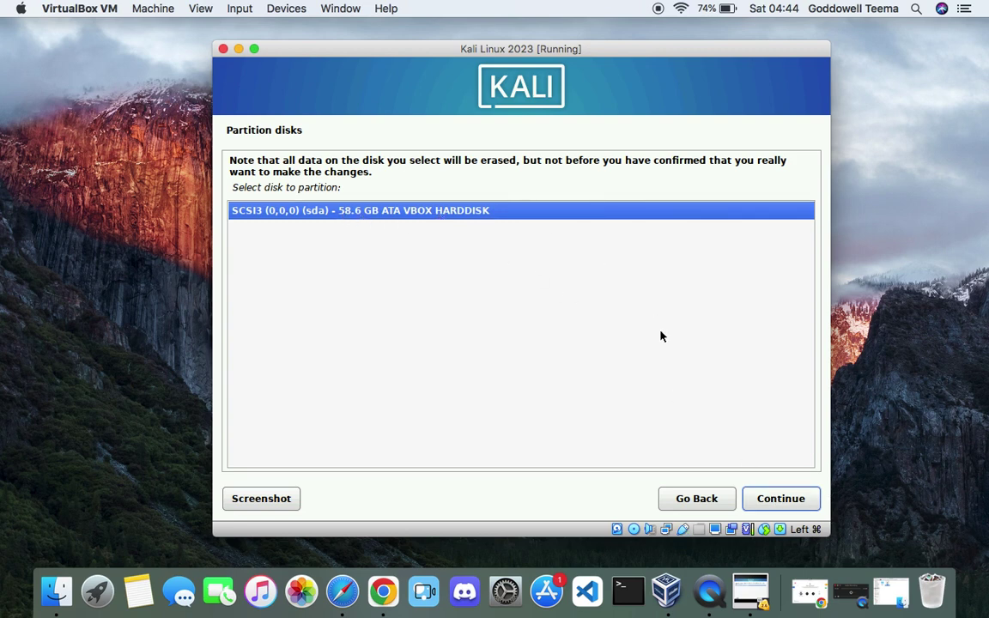
left_click(772, 496)
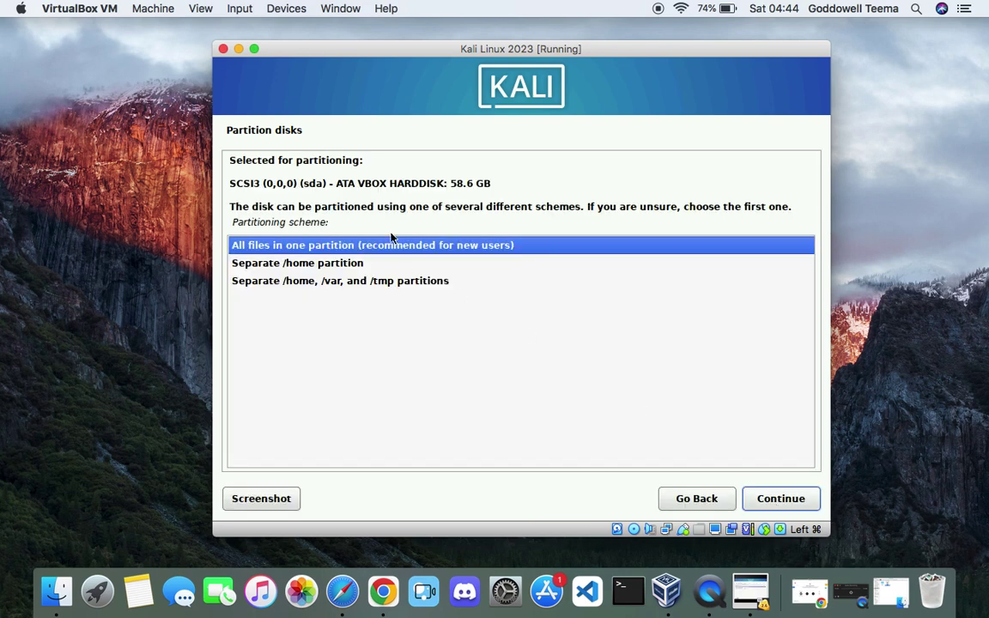
left_click(766, 501)
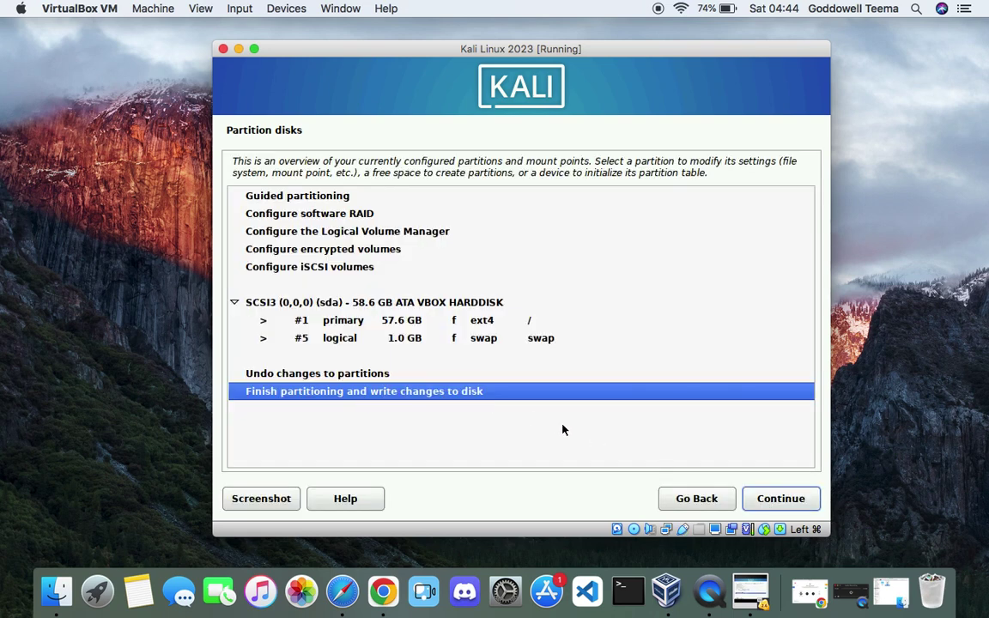
left_click(781, 498)
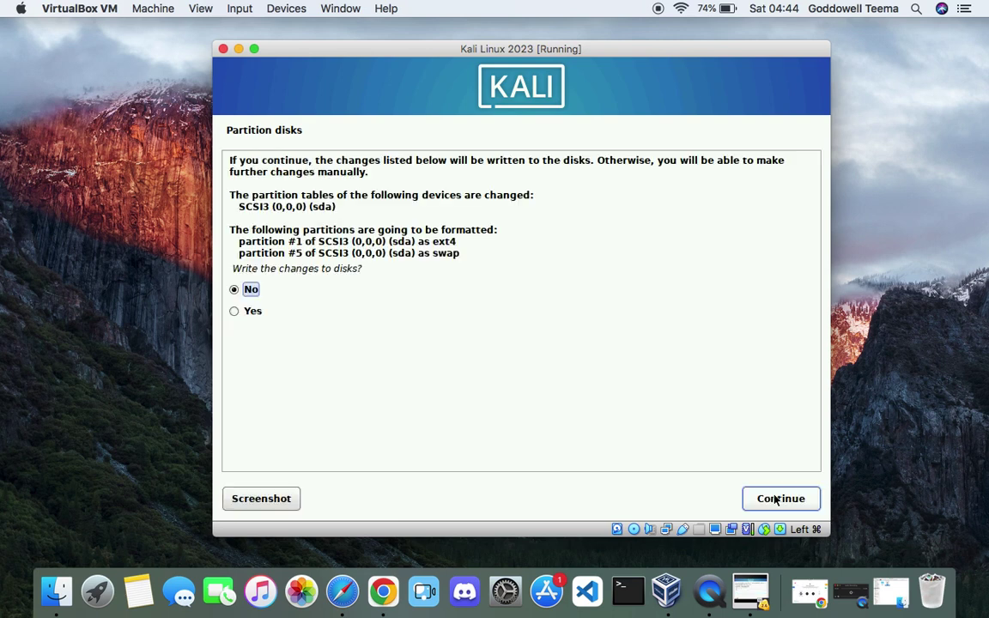
left_click(235, 312)
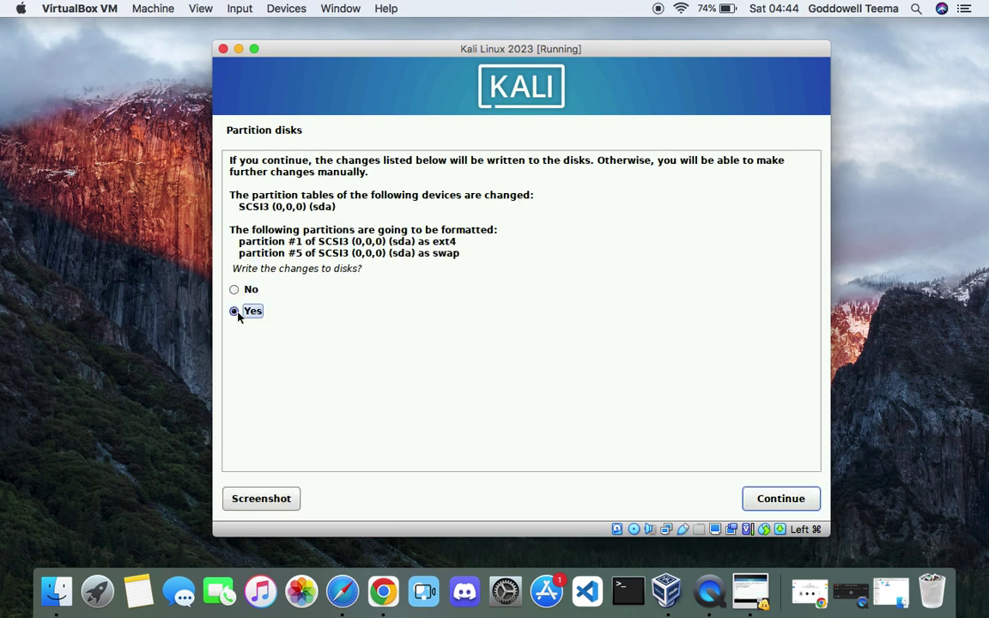
left_click(769, 507)
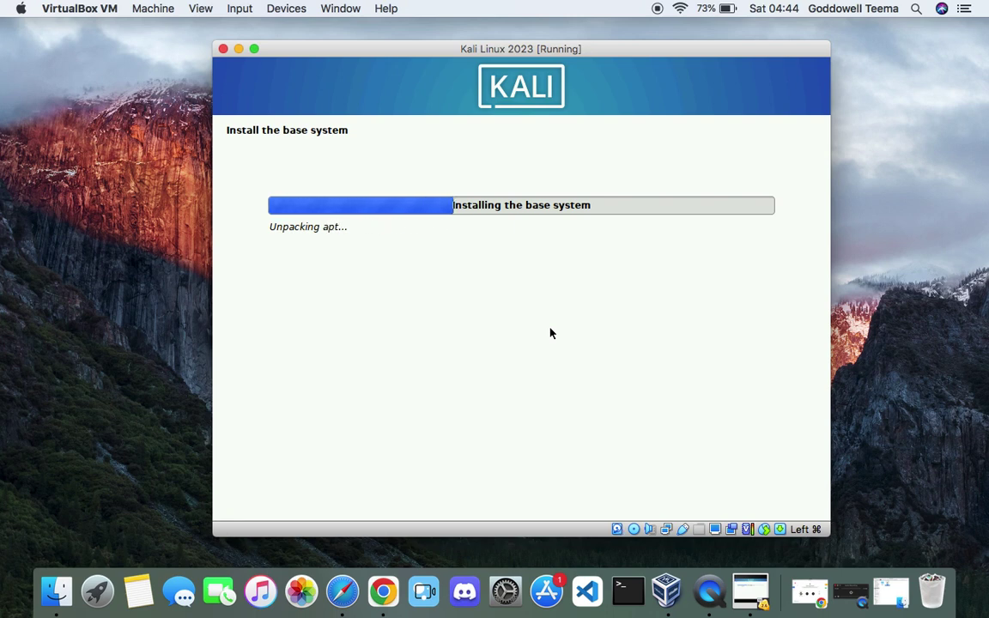
- Review the Kali VM's Motherboard and Processor settings, cancel without changes, and return to the VM
left_click(666, 580)
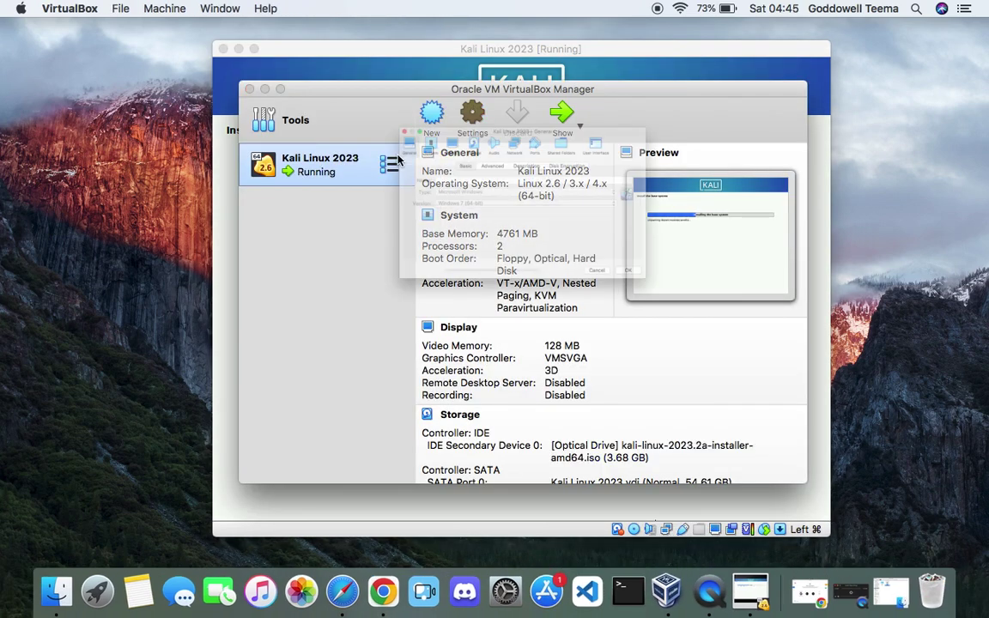
left_click(472, 116)
left_click(346, 83)
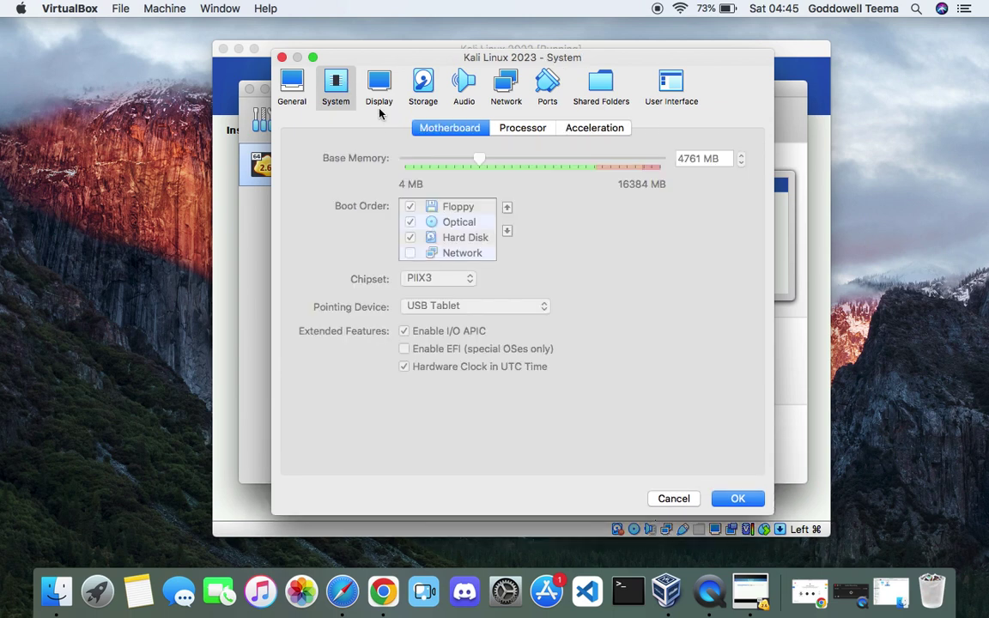
left_click(517, 133)
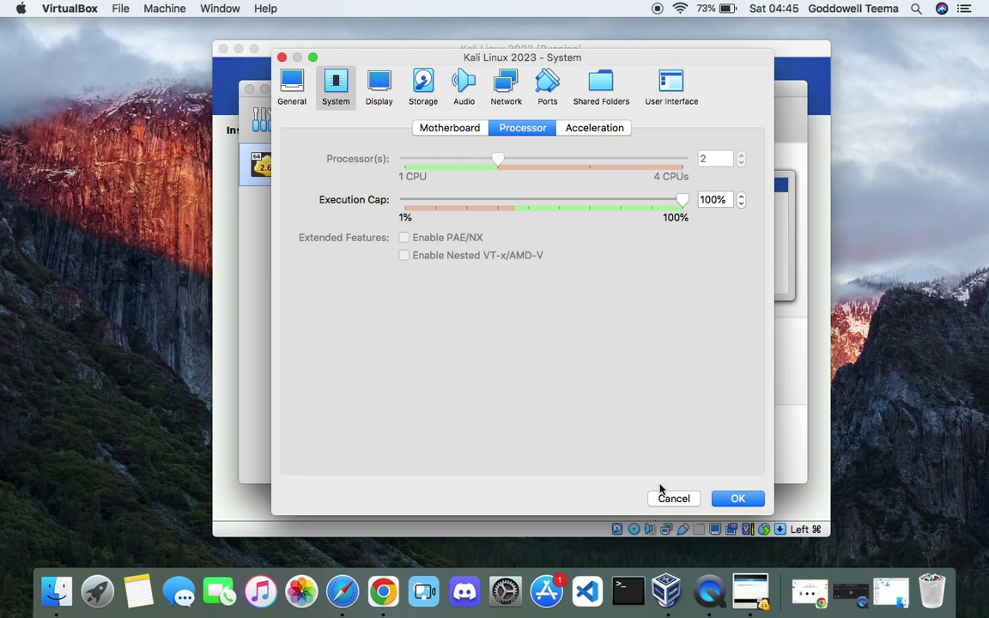
left_click(438, 130)
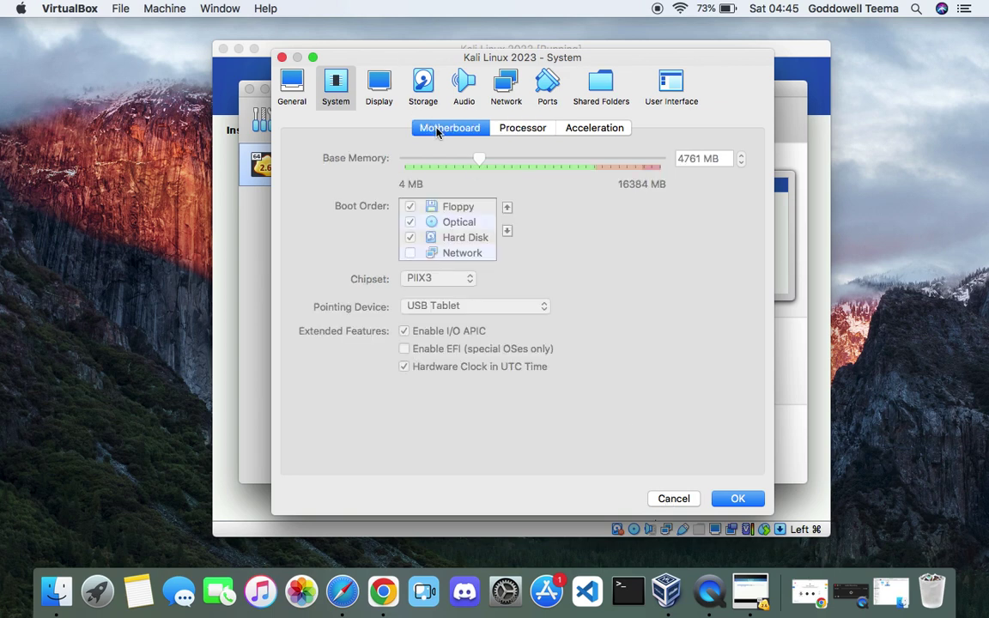
left_click(515, 130)
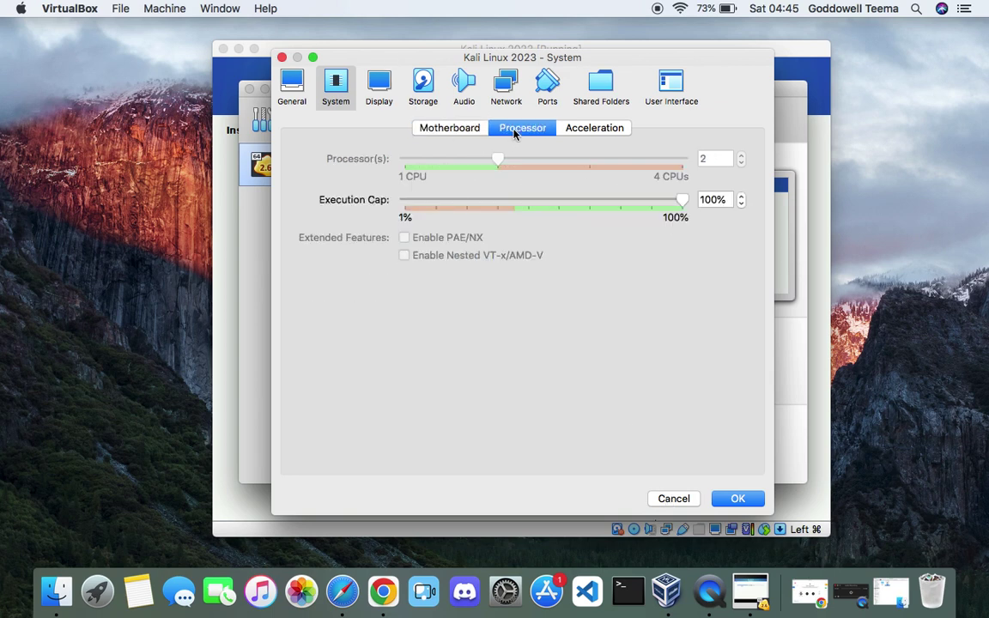
left_click(673, 499)
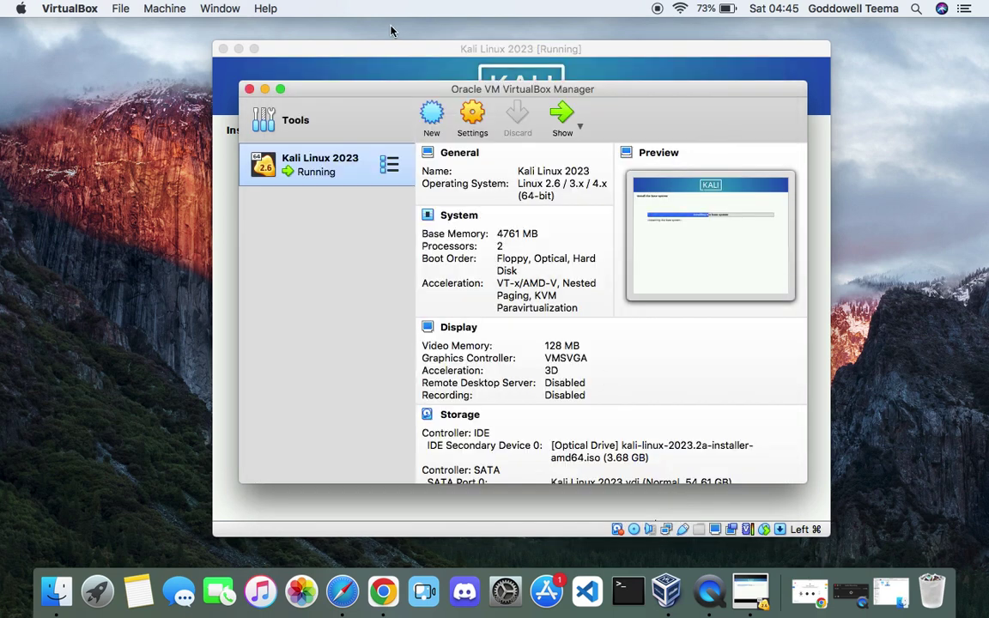
left_click(399, 64)
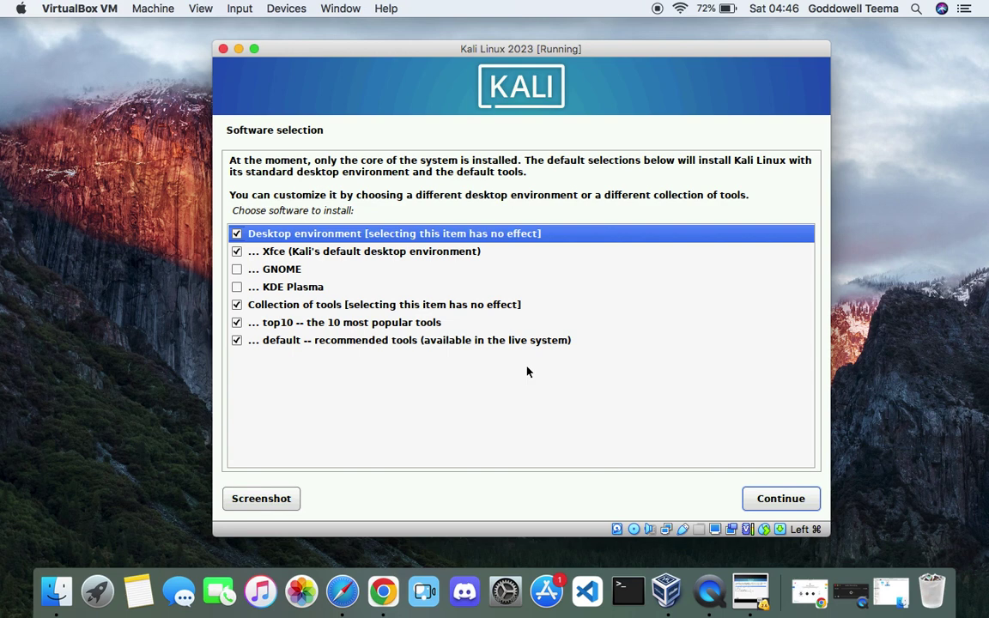
- Accept the default Xfce software selection and install the GRUB boot loader to /dev/sda
left_click(428, 257)
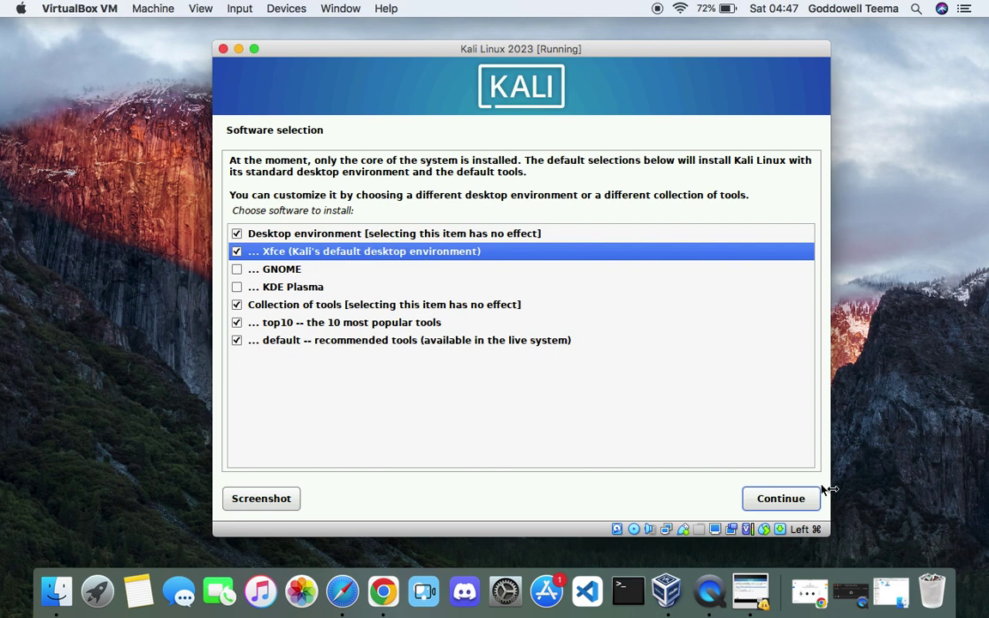
left_click(804, 499)
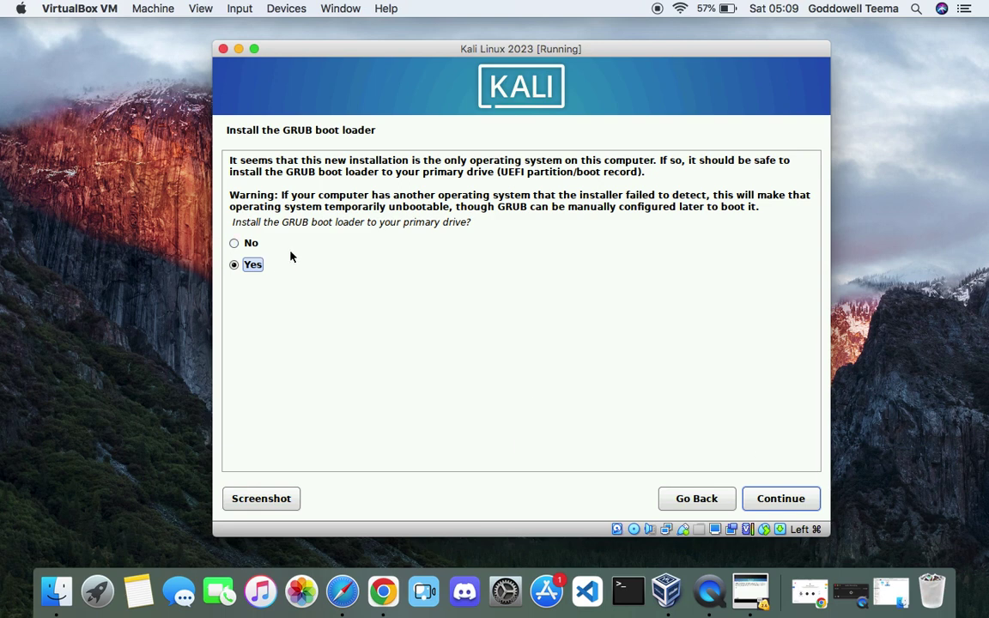
left_click(768, 499)
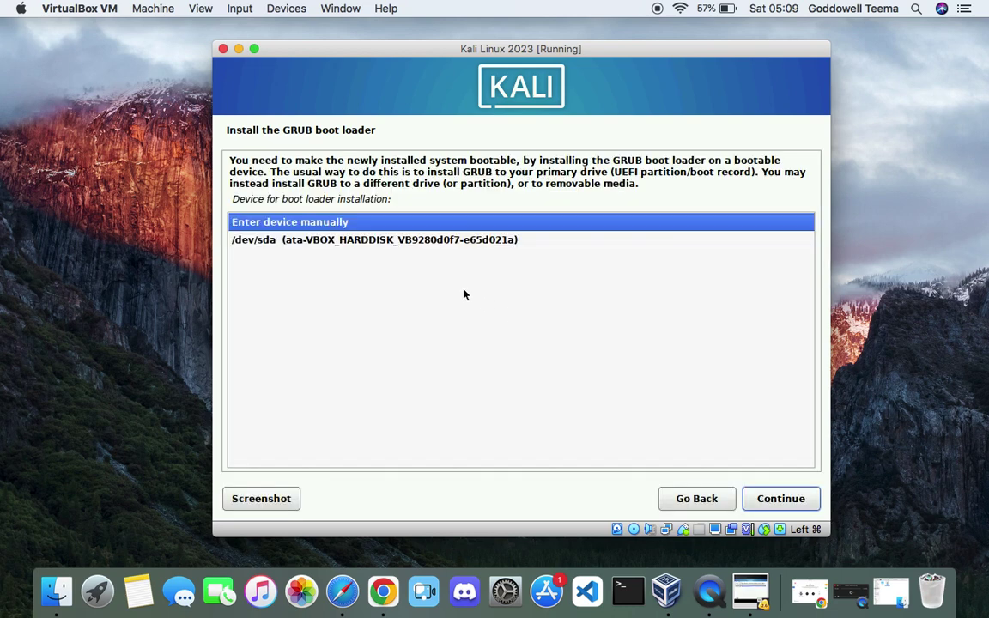
left_click(397, 240)
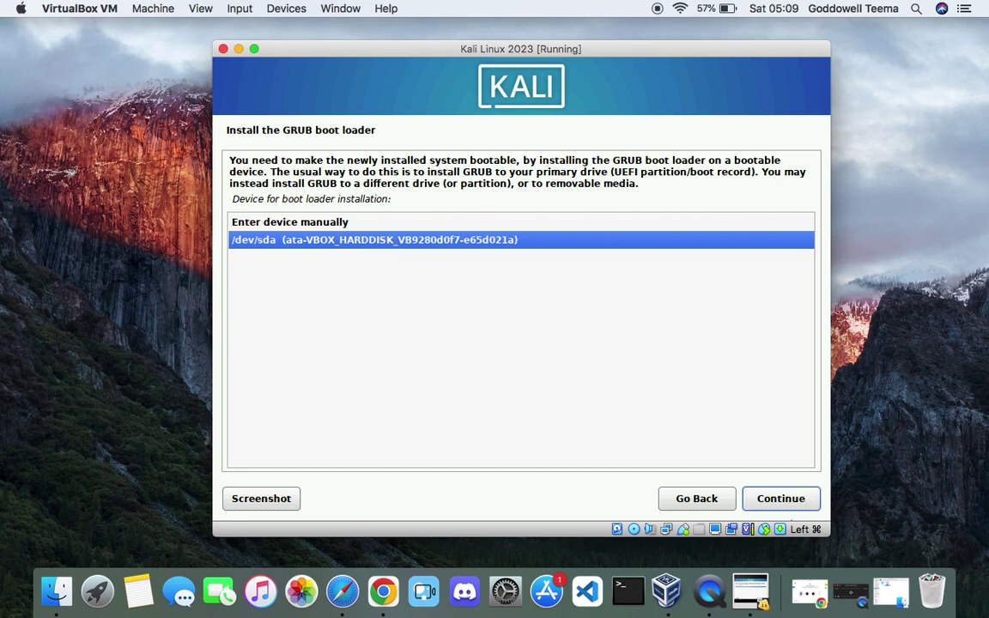
left_click(780, 498)
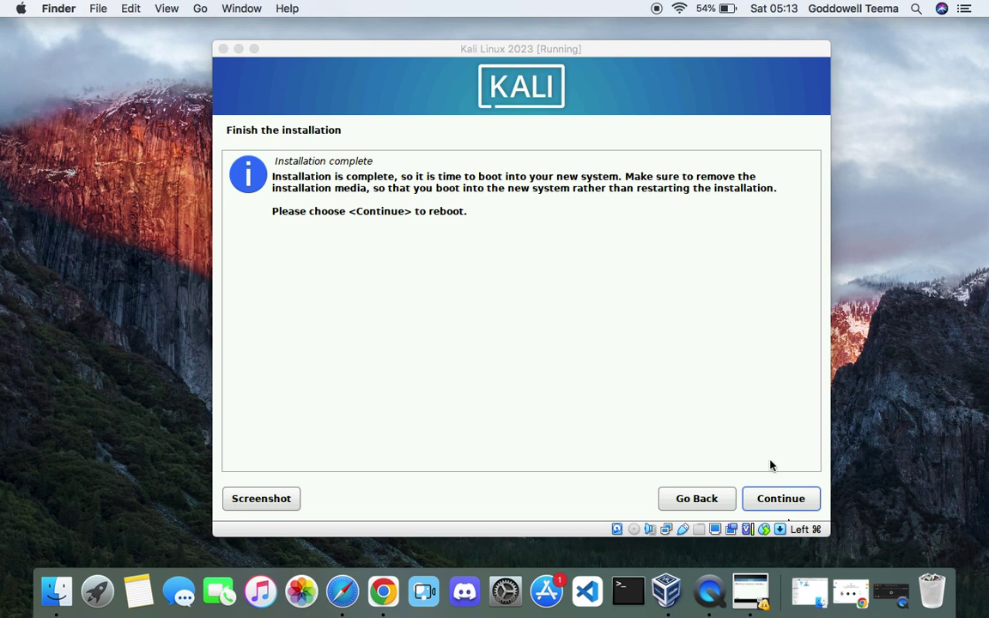
- Reboot from Installation complete into the new system and dismiss the mouse integration notice
left_click(773, 504)
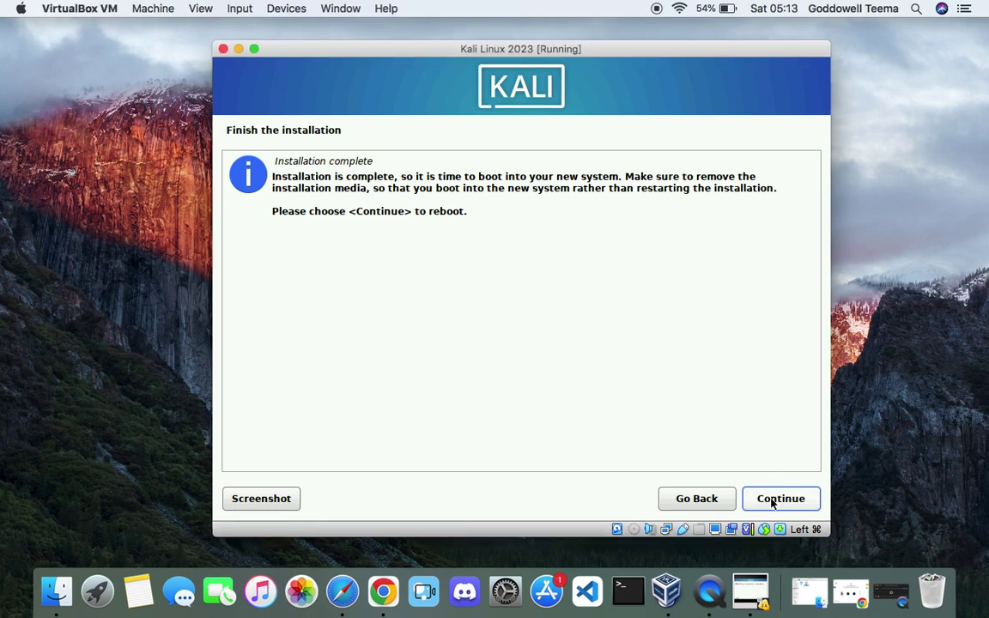
left_click(792, 499)
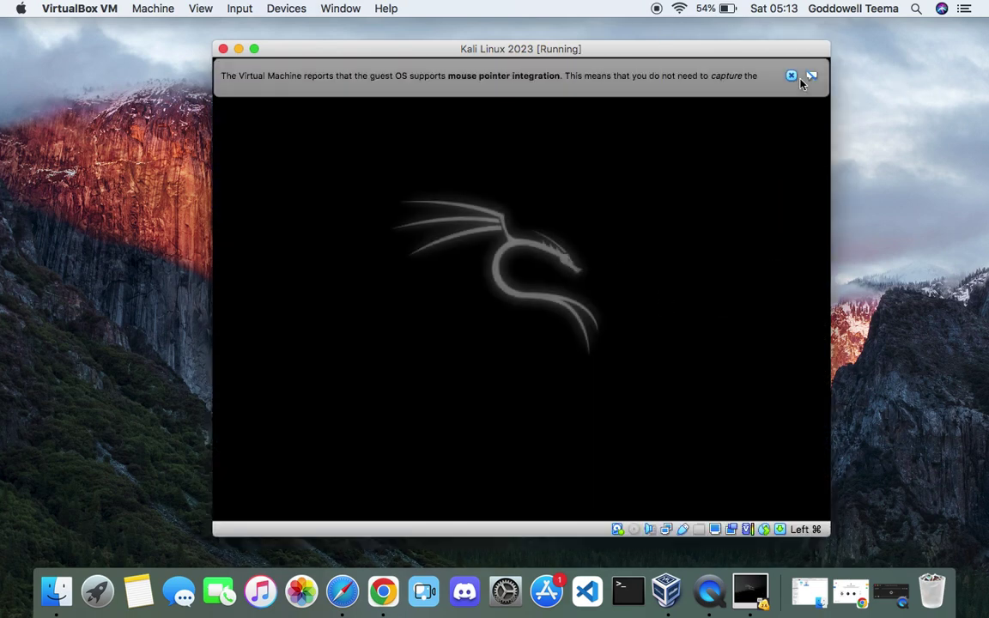
left_click(791, 76)
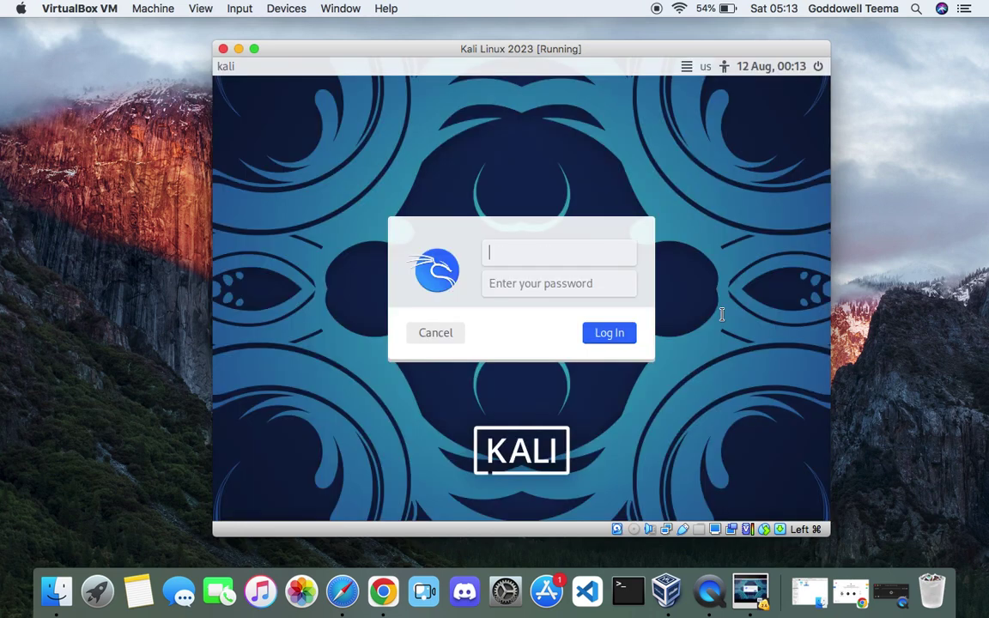
- Log into the Kali Xfce desktop with the user's username and password
type("teema")
key("Tab")
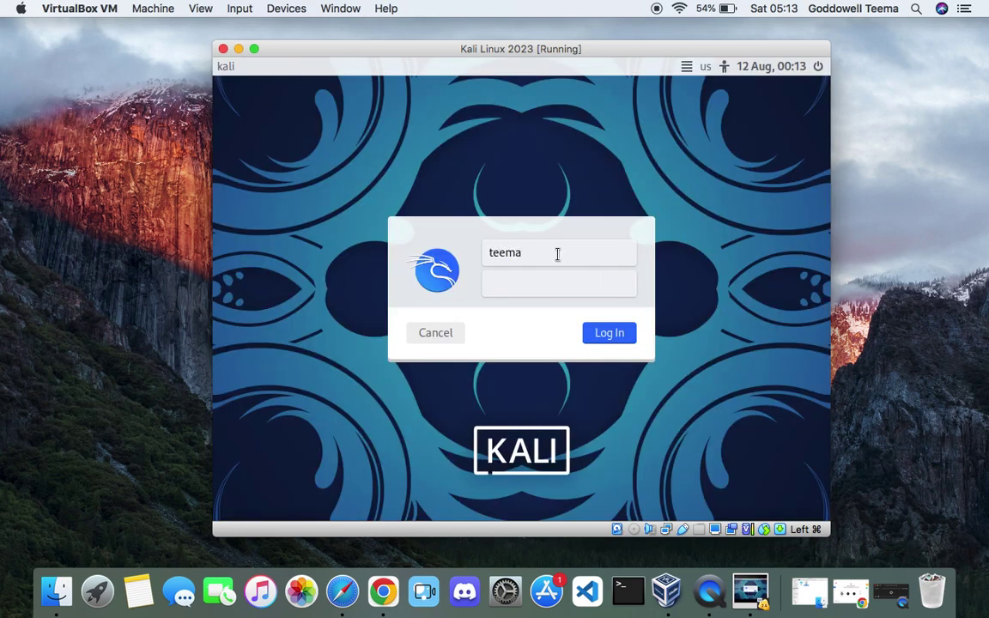
left_click(609, 339)
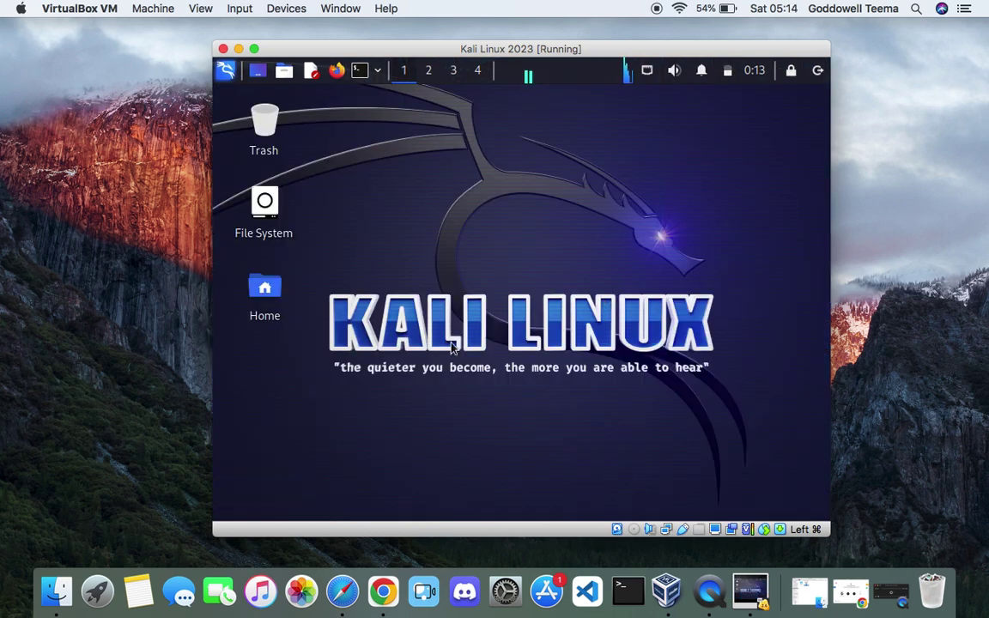
- Switch the VirtualBox VM window to full-screen mode
left_click_drag(554, 55, 559, 55)
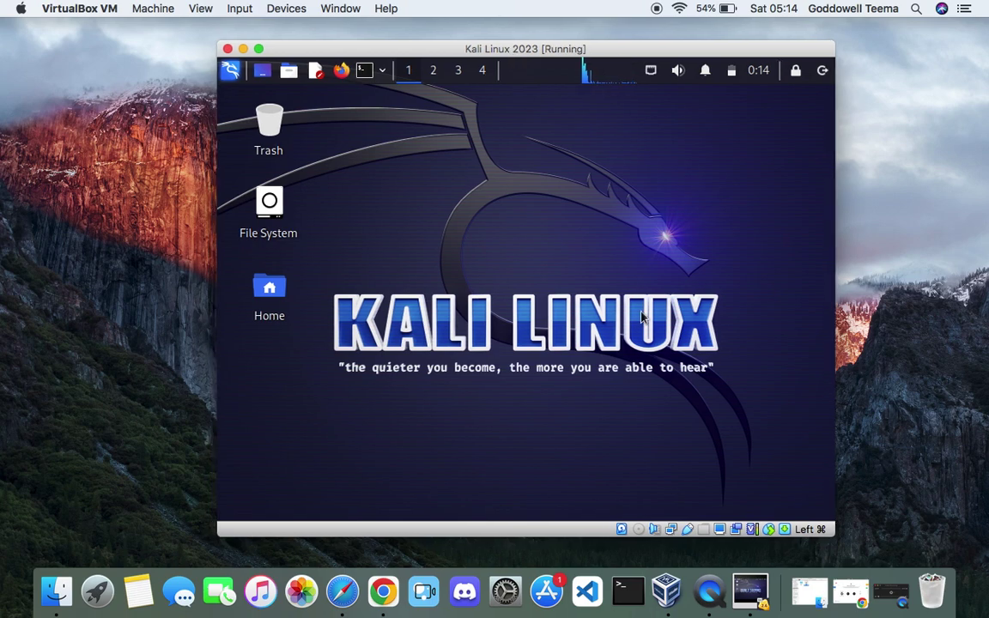
left_click(258, 48)
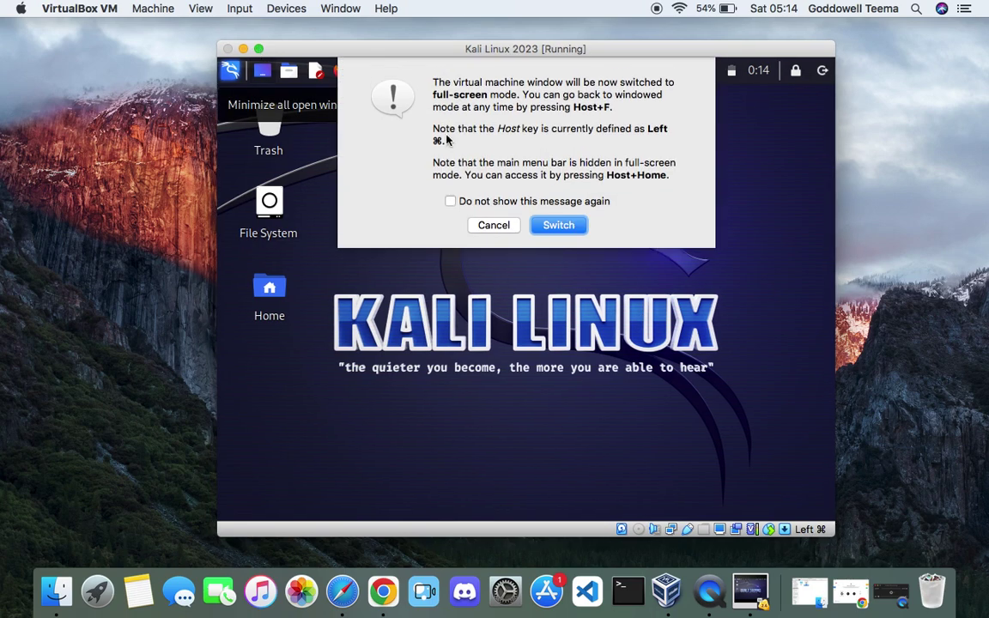
left_click(554, 225)
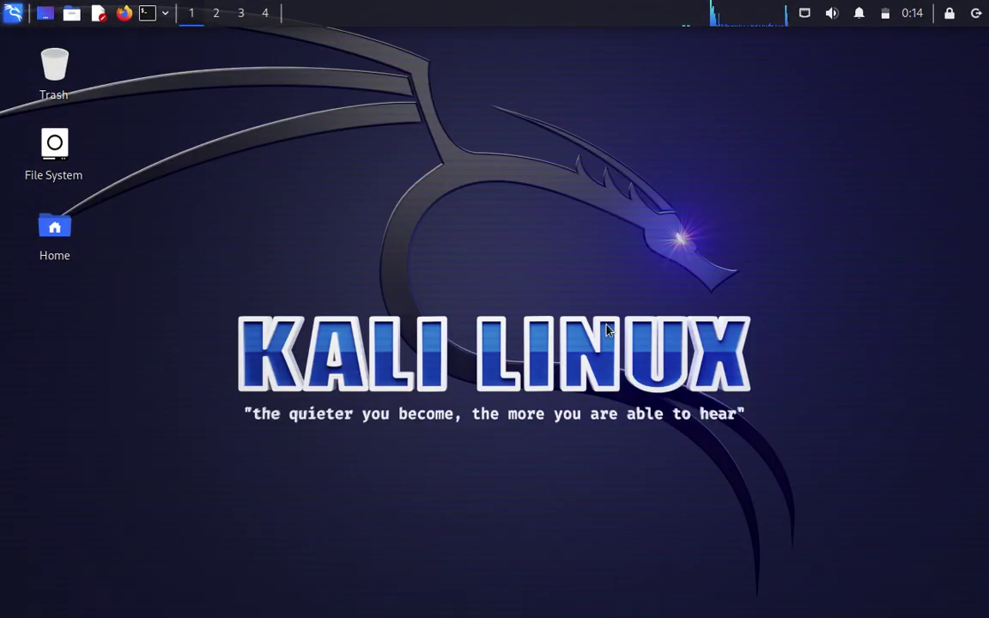
mouse_move(499, 601)
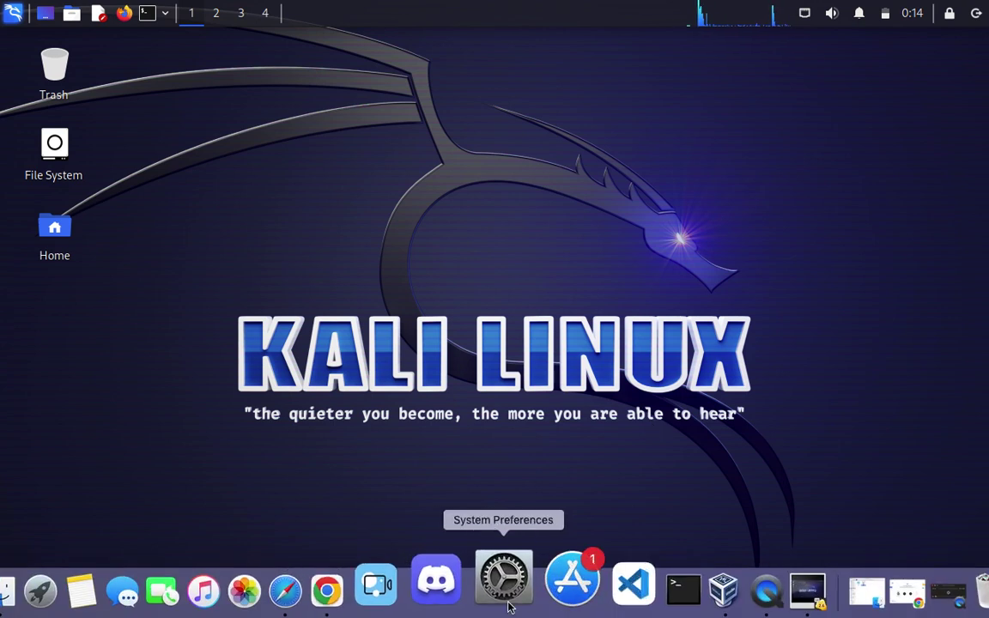